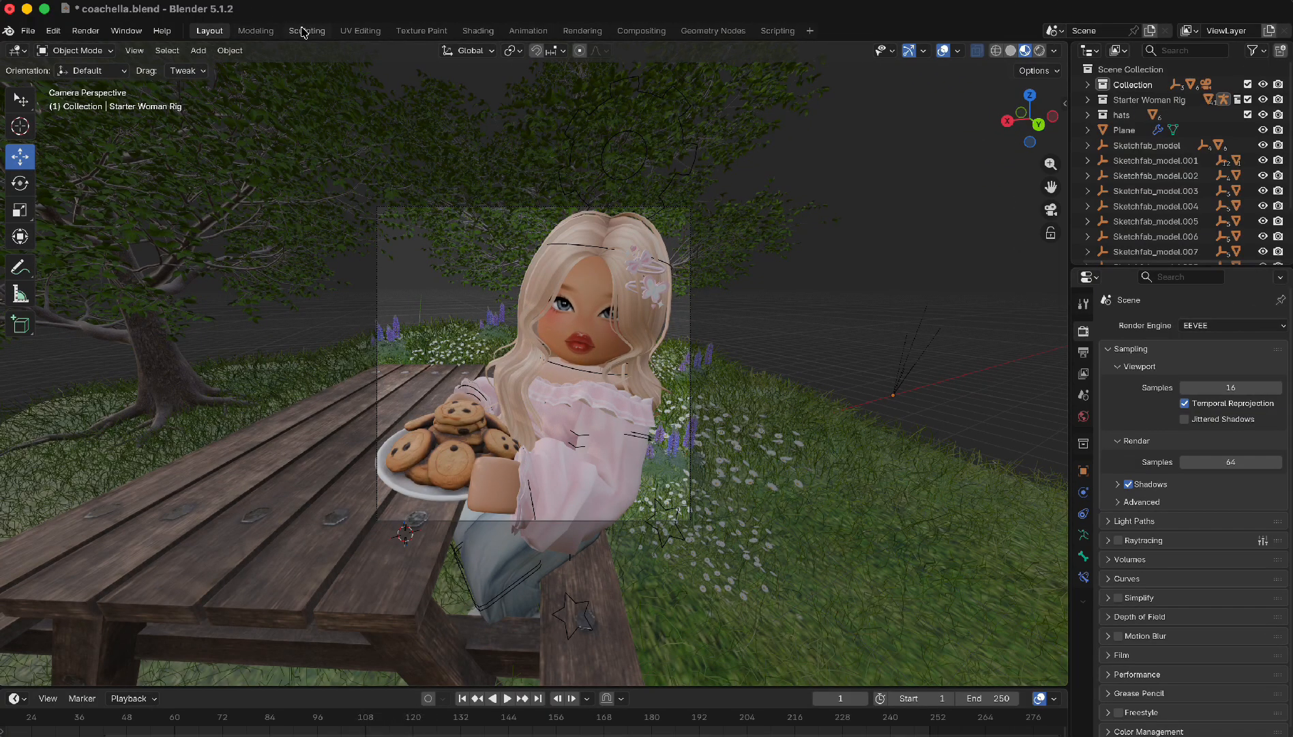
# - Show the world's shader nodes in the Shading workspace and preview the scene with rendered viewport shading
pyautogui.click(477, 30)
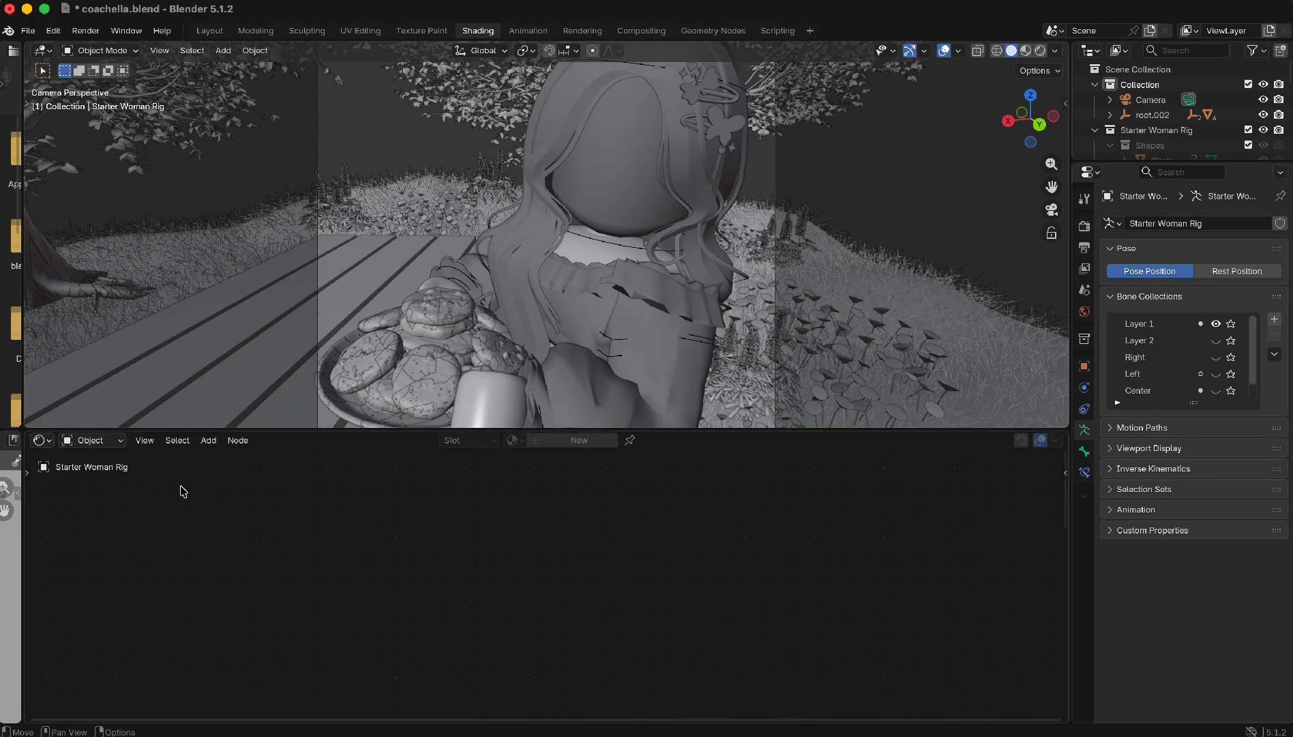
pyautogui.click(92, 440)
pyautogui.click(102, 492)
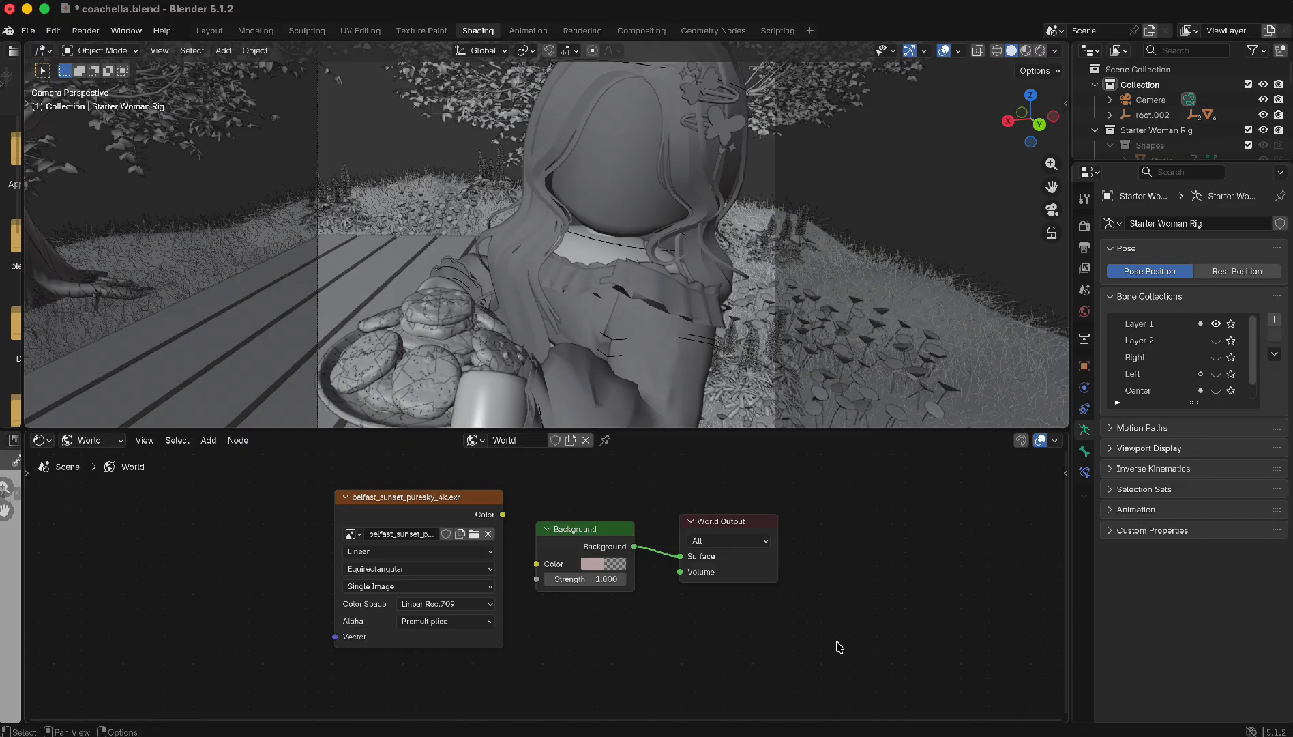
pyautogui.click(1041, 51)
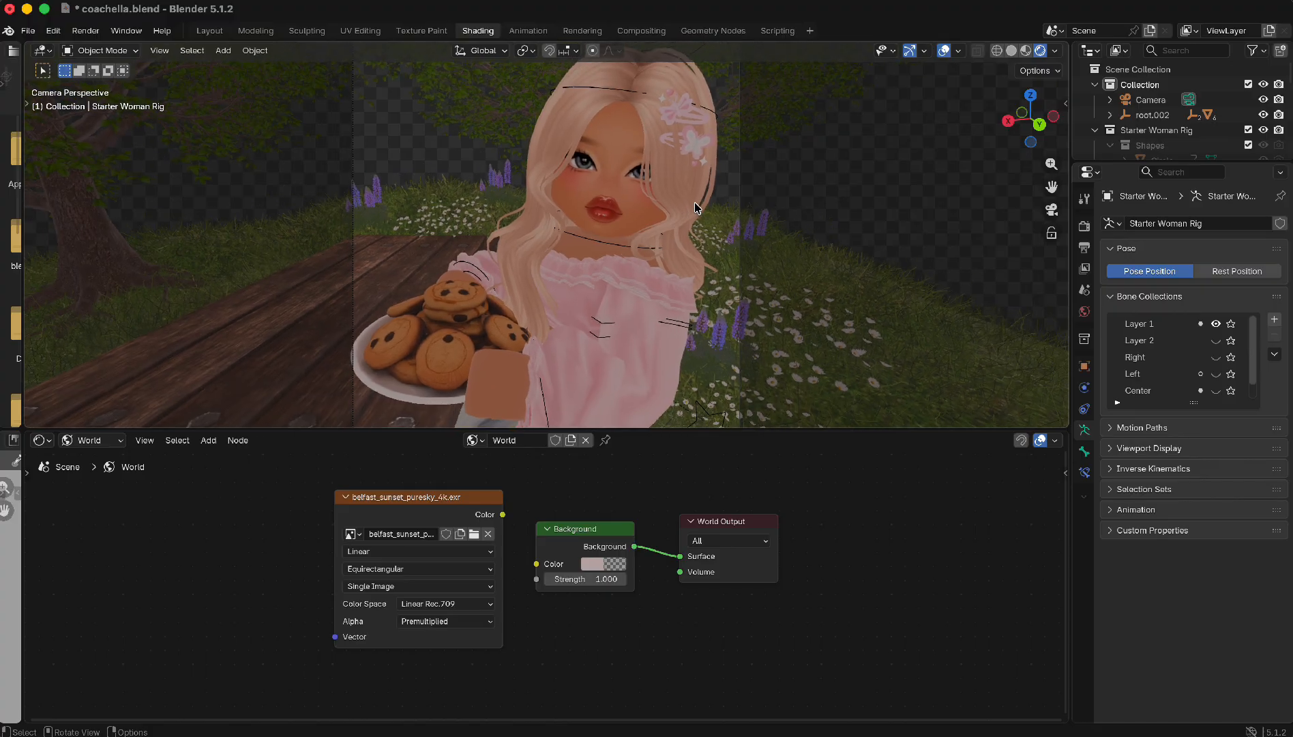
# - Try linking the sunset environment texture's color to the Background node and rendering with Cycles, undoing both changes
pyautogui.click(1084, 226)
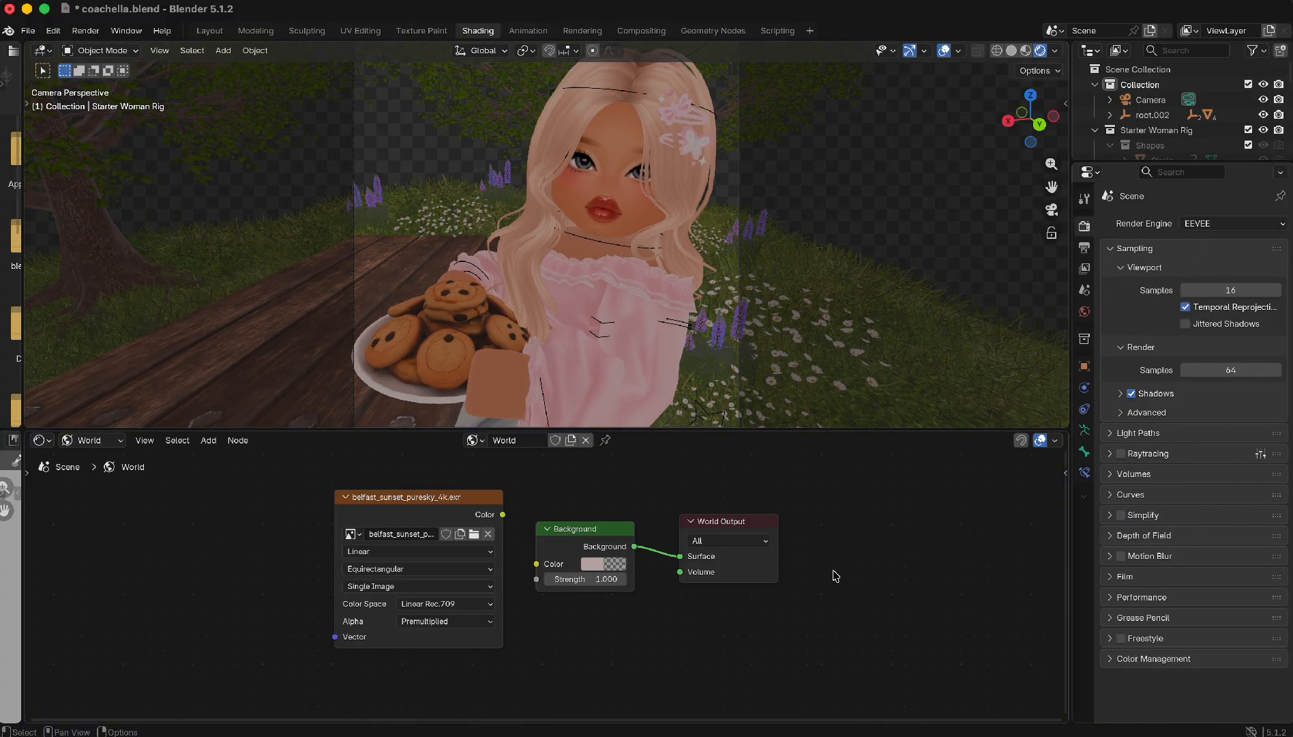
pyautogui.scroll(-1, 768, 281)
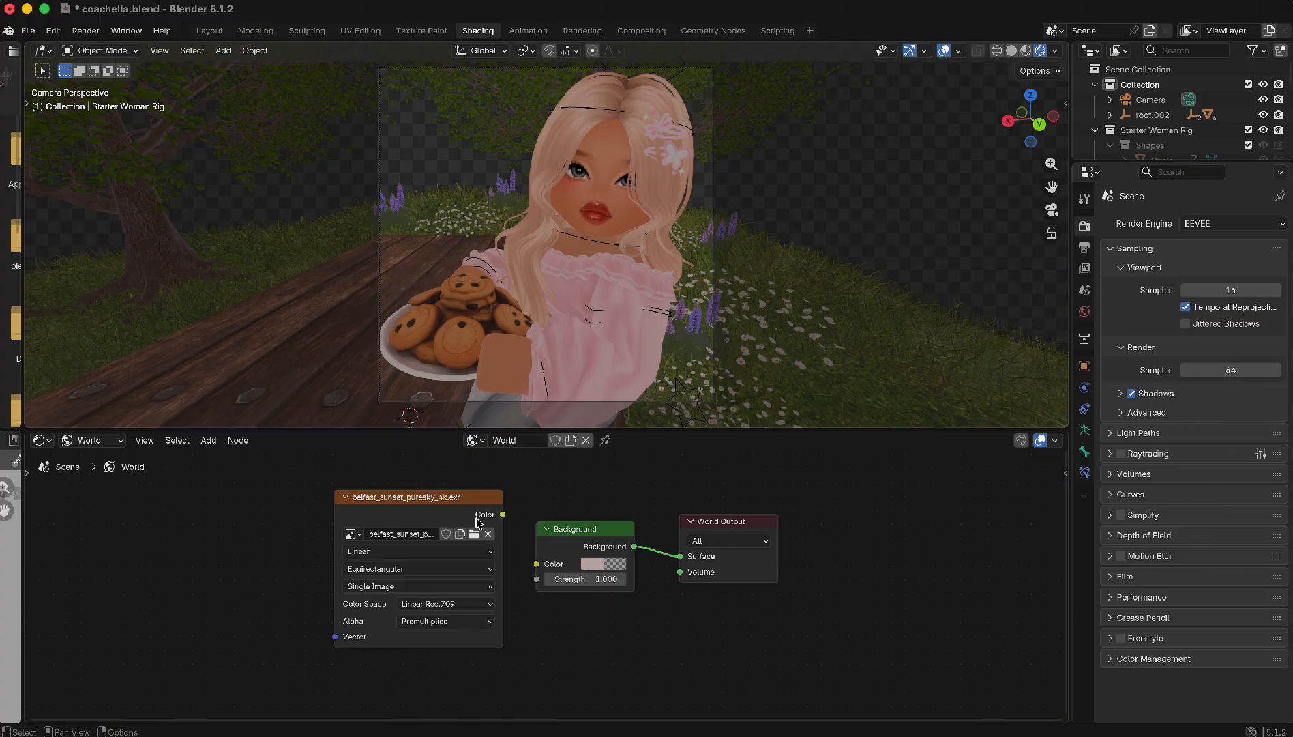
pyautogui.moveTo(503, 514); pyautogui.dragTo(536, 564)
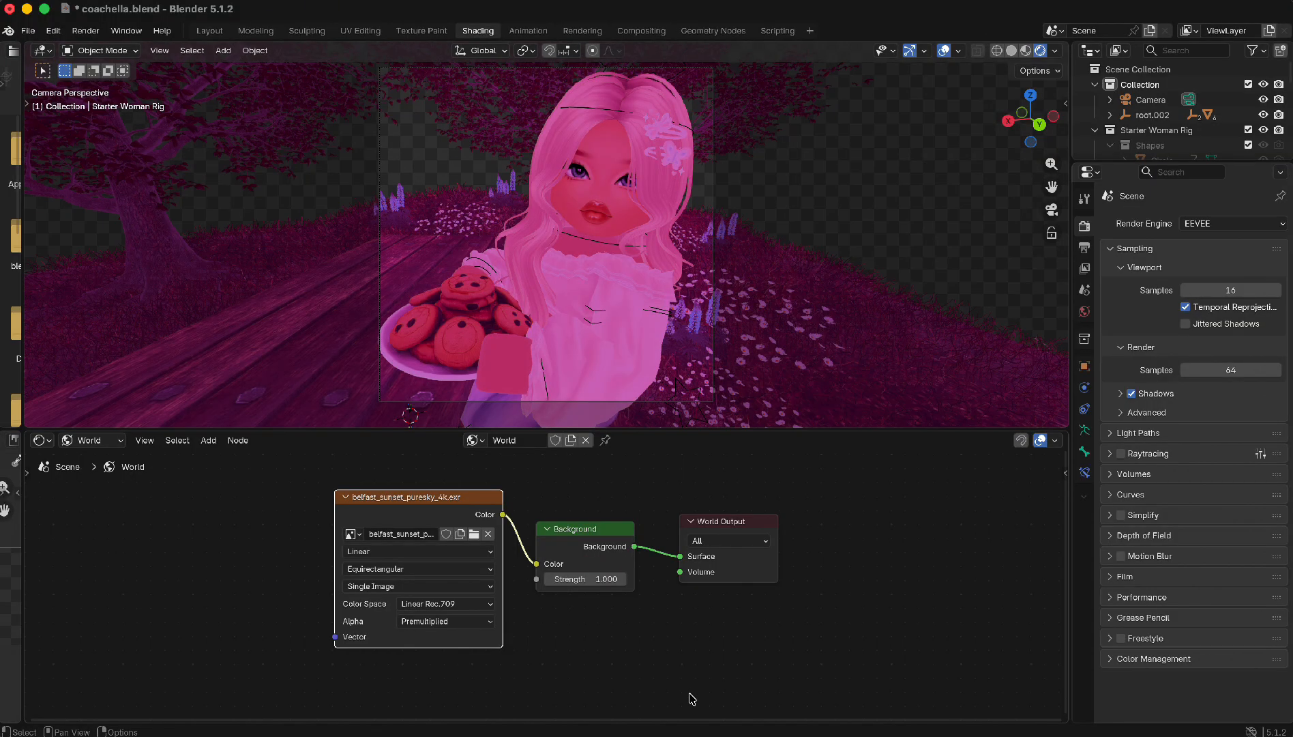
pyautogui.click(1198, 224)
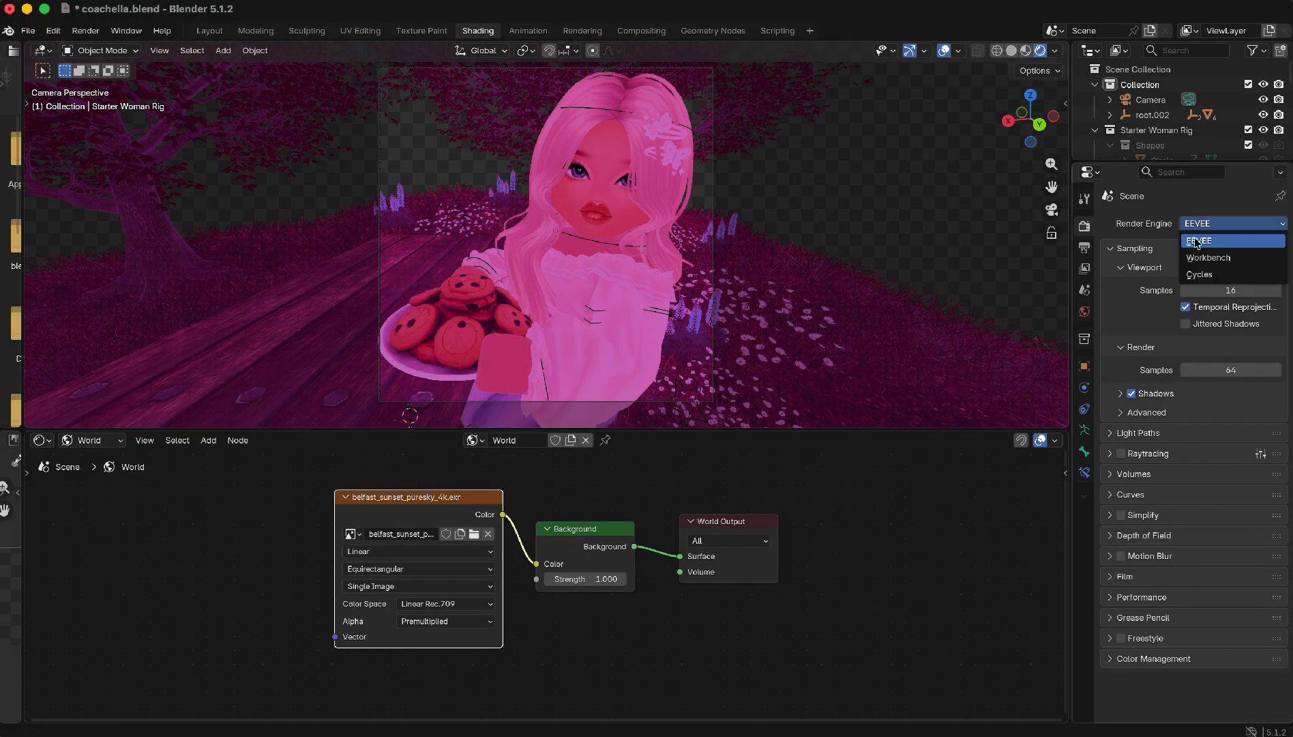
pyautogui.click(1204, 275)
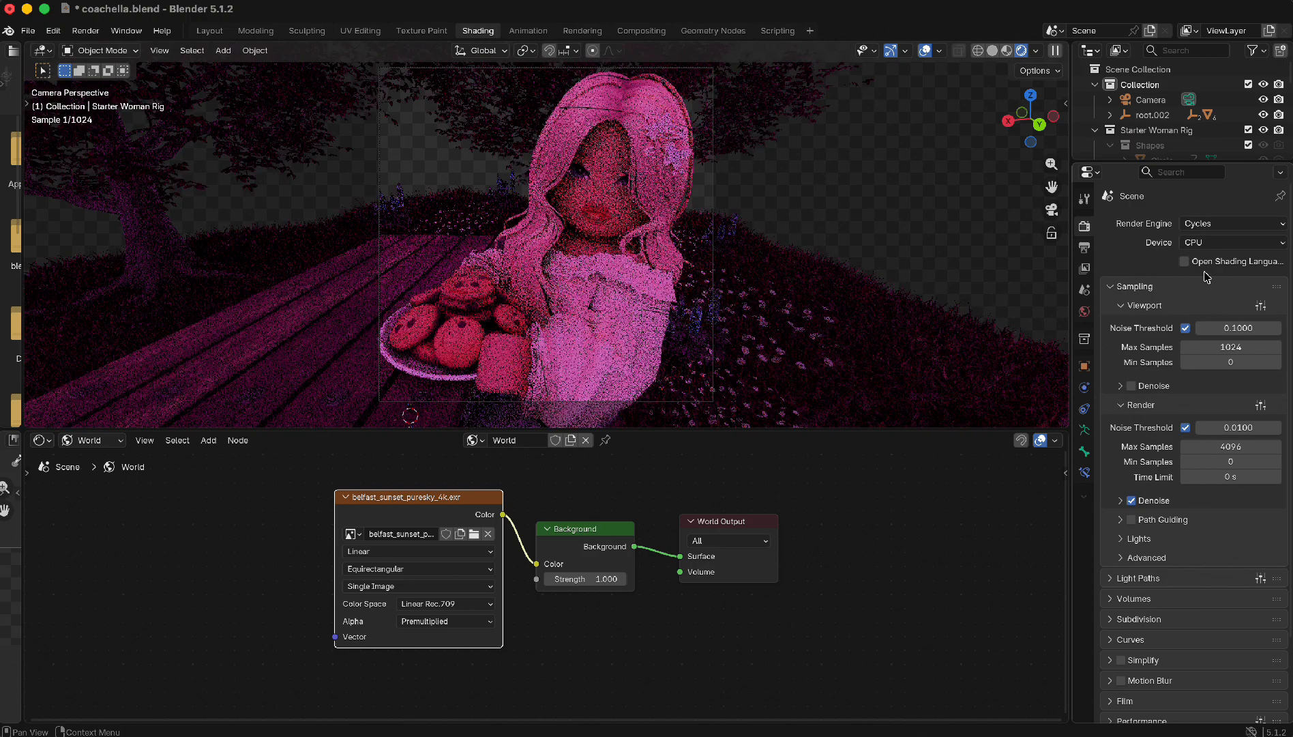
pyautogui.click(1200, 224)
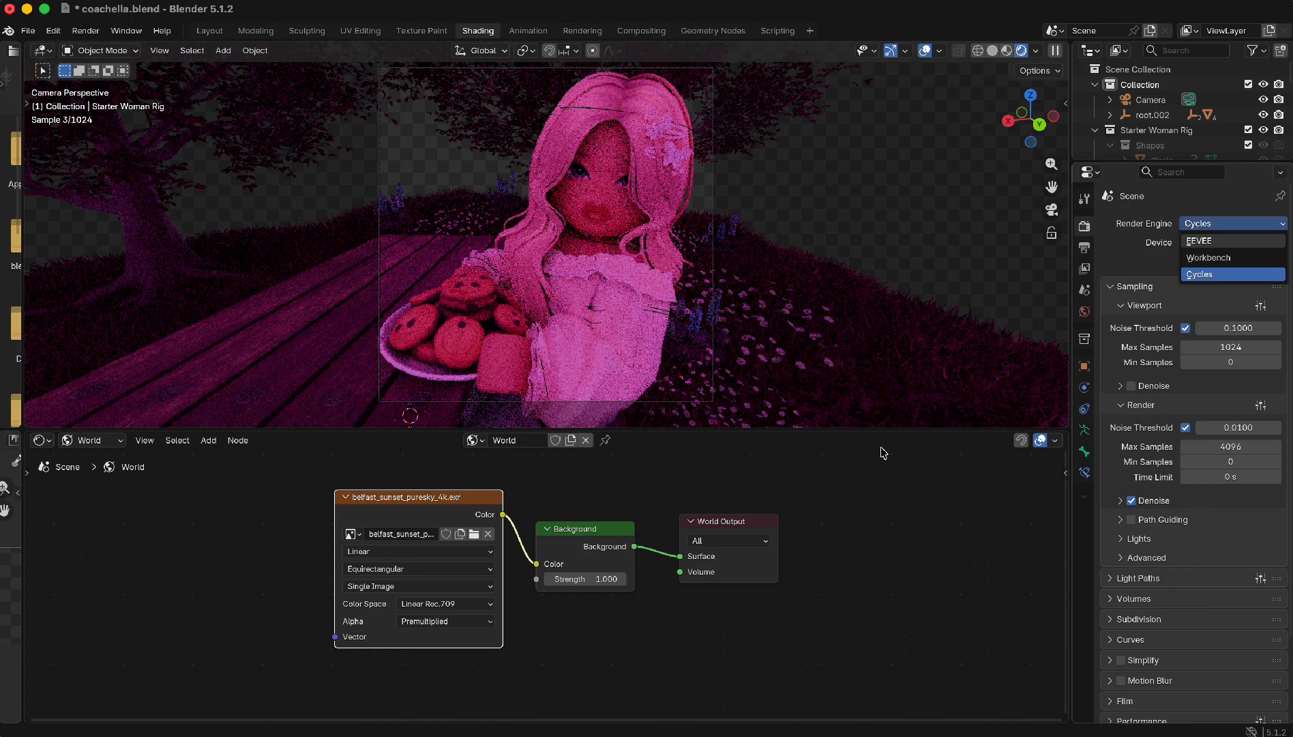
pyautogui.click(1205, 240)
pyautogui.hotkey('ctrl', 'z')
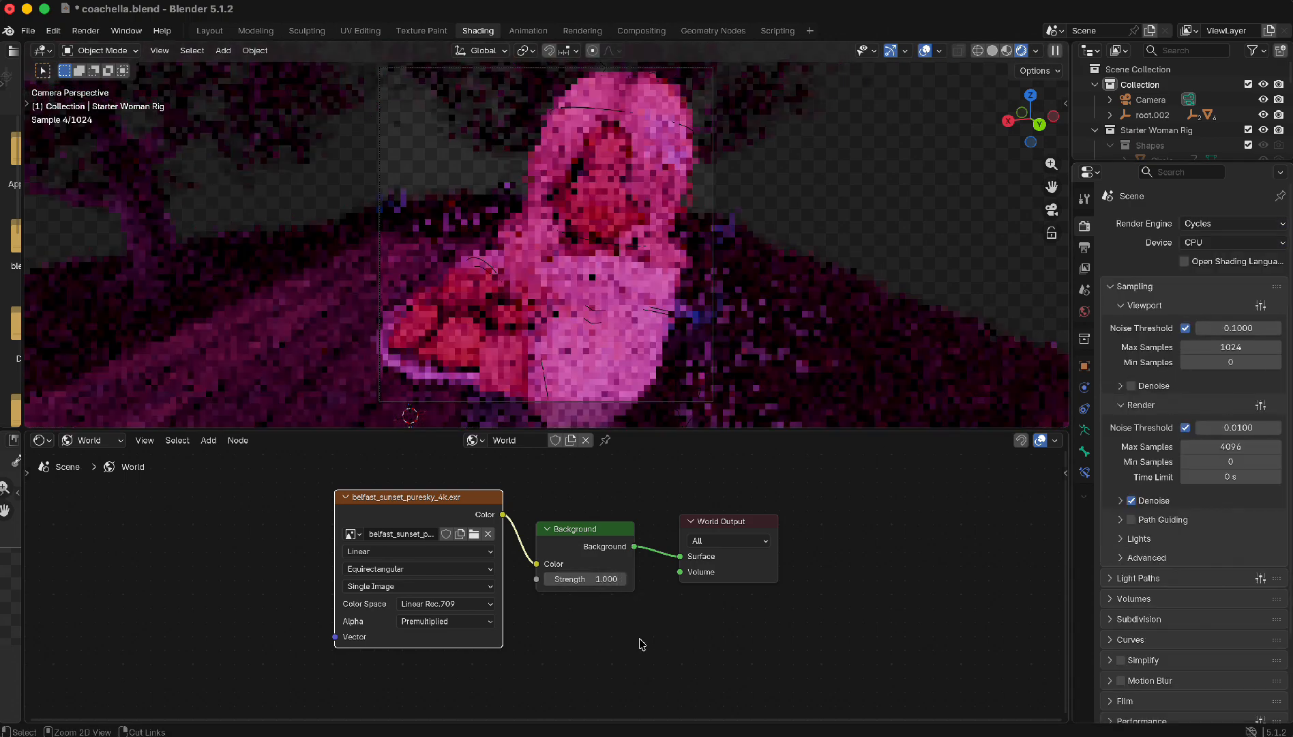
pyautogui.hotkey('ctrl', 'z')
pyautogui.hotkey('ctrl', 'z')
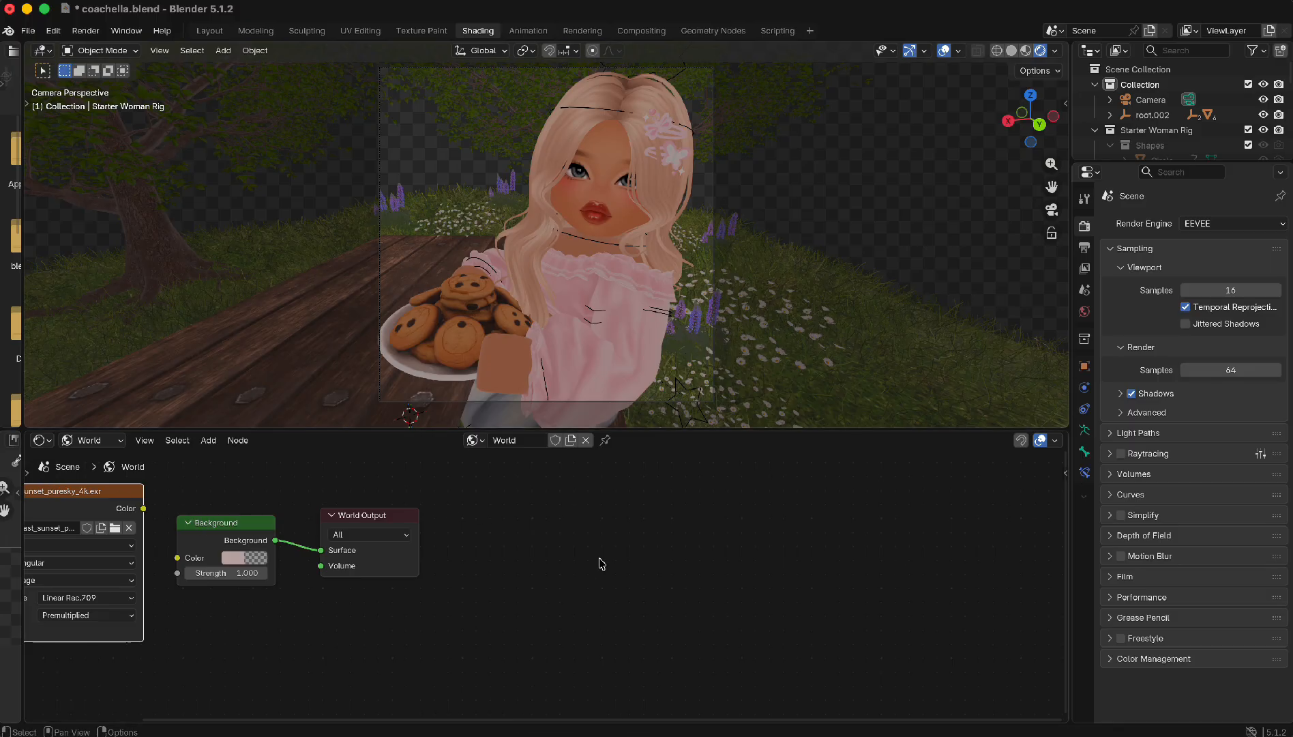
# - Add an Environment Texture node to the world shader and place it in the free area beyond the World Output
pyautogui.click(208, 440)
pyautogui.moveTo(236, 462)
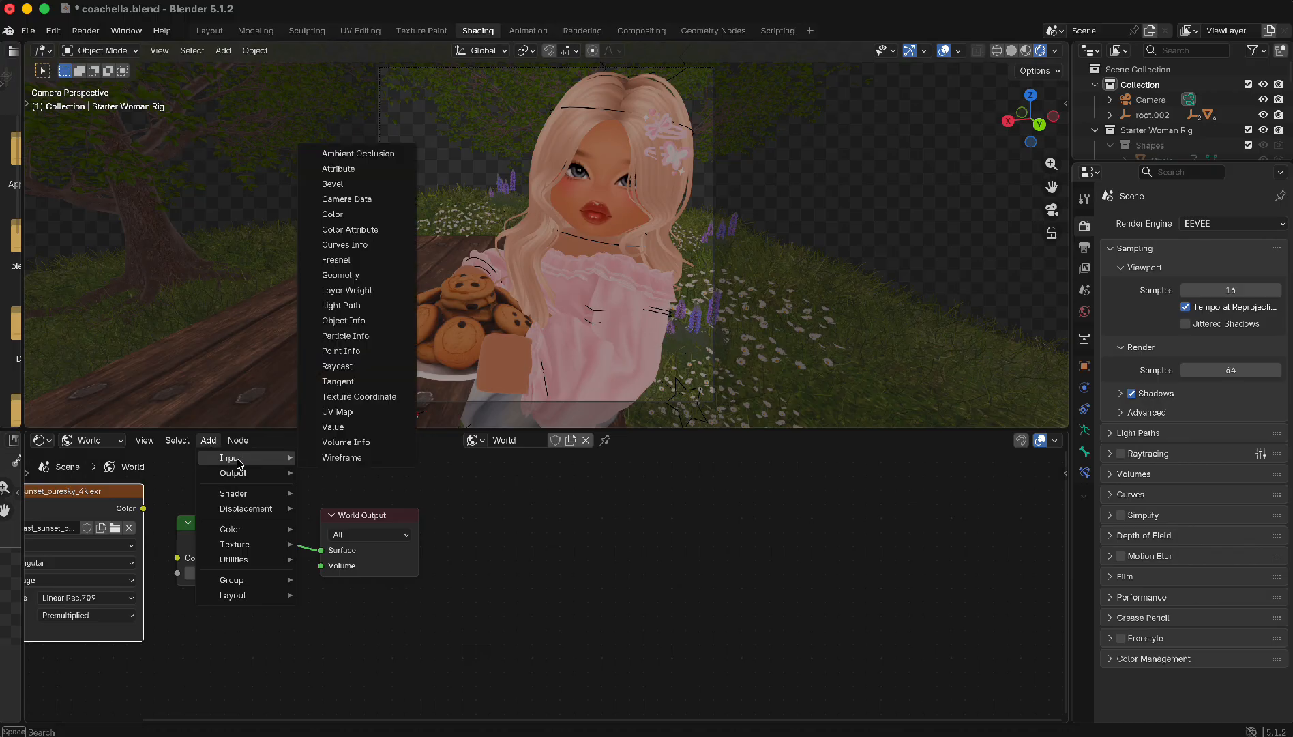
pyautogui.write('envir')
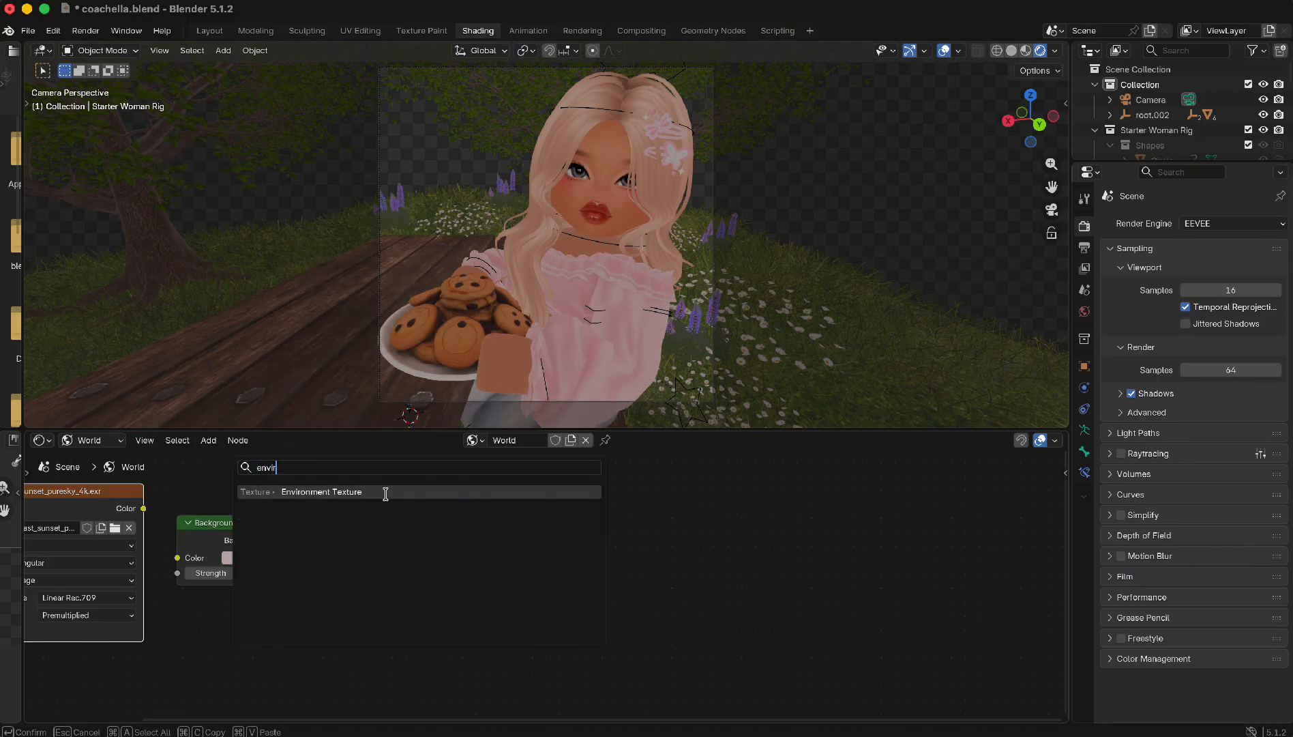
pyautogui.click(385, 493)
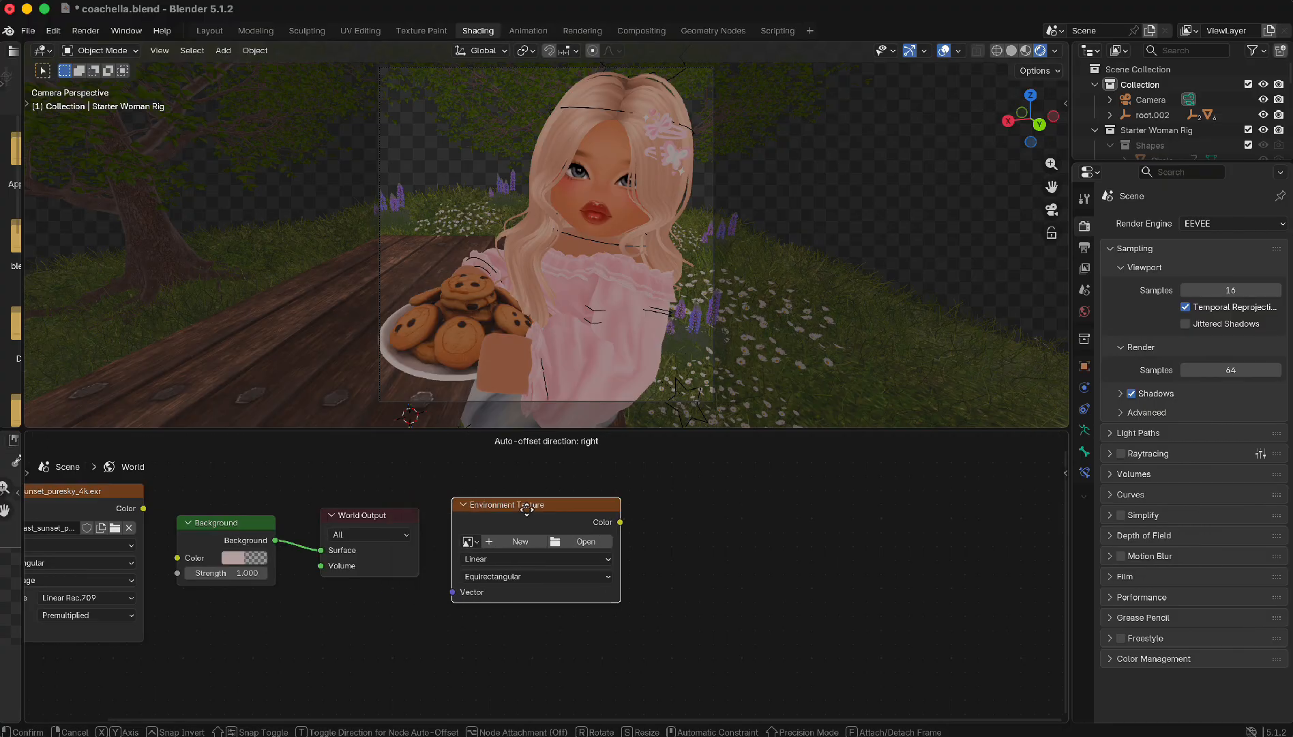
pyautogui.click(568, 513)
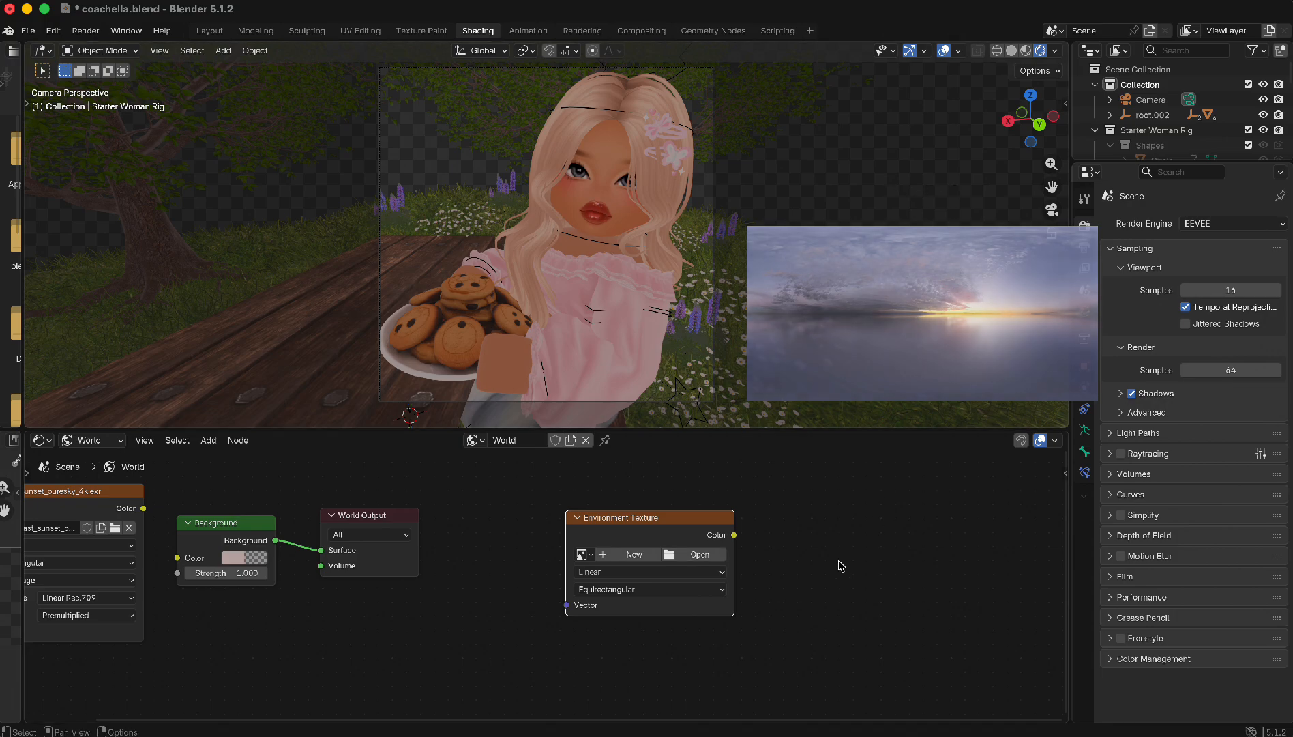
# - Add a second Background node and place it just after the empty Environment Texture node
pyautogui.click(810, 554)
pyautogui.click(208, 440)
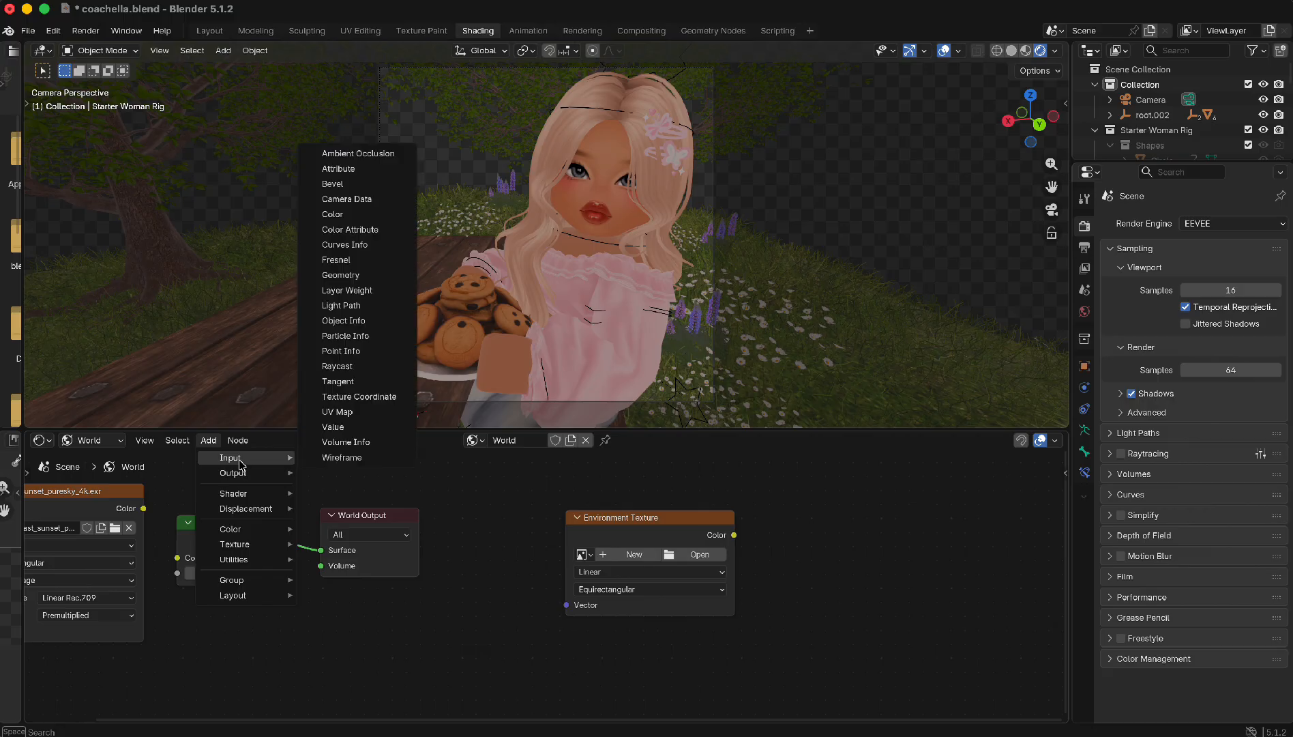
pyautogui.write('ba')
pyautogui.click(315, 491)
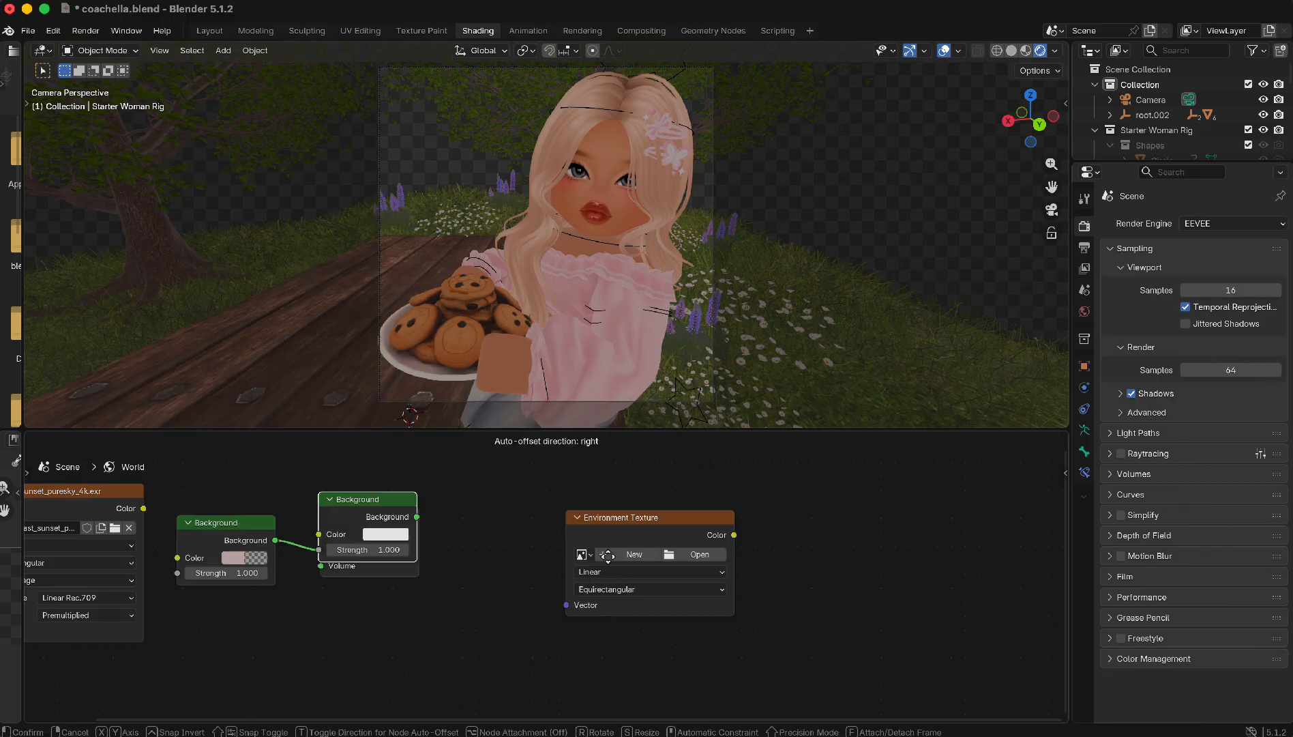
pyautogui.click(799, 539)
pyautogui.click(865, 577)
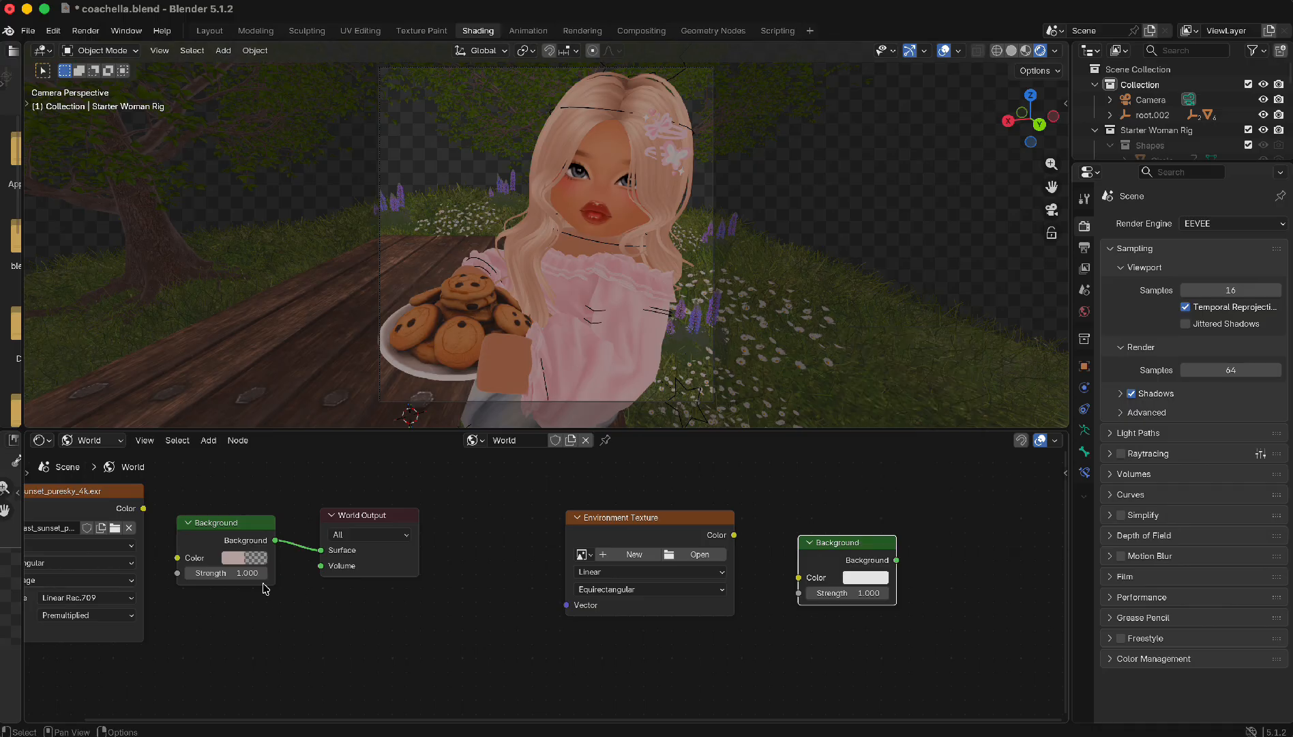
# - Add a World Output node beside the new Background node and link the background to its Surface input
pyautogui.hscroll(3, 700, 696)
pyautogui.hscroll(1, 699, 696)
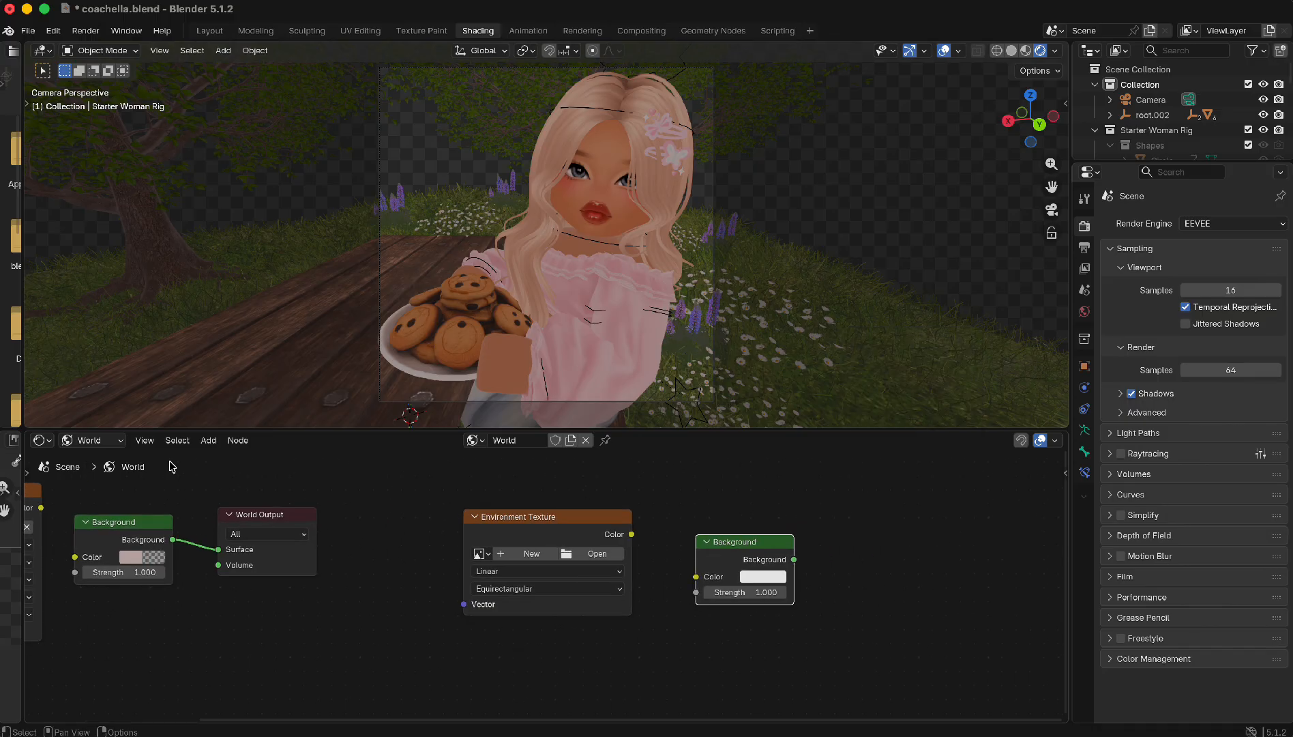
pyautogui.click(208, 440)
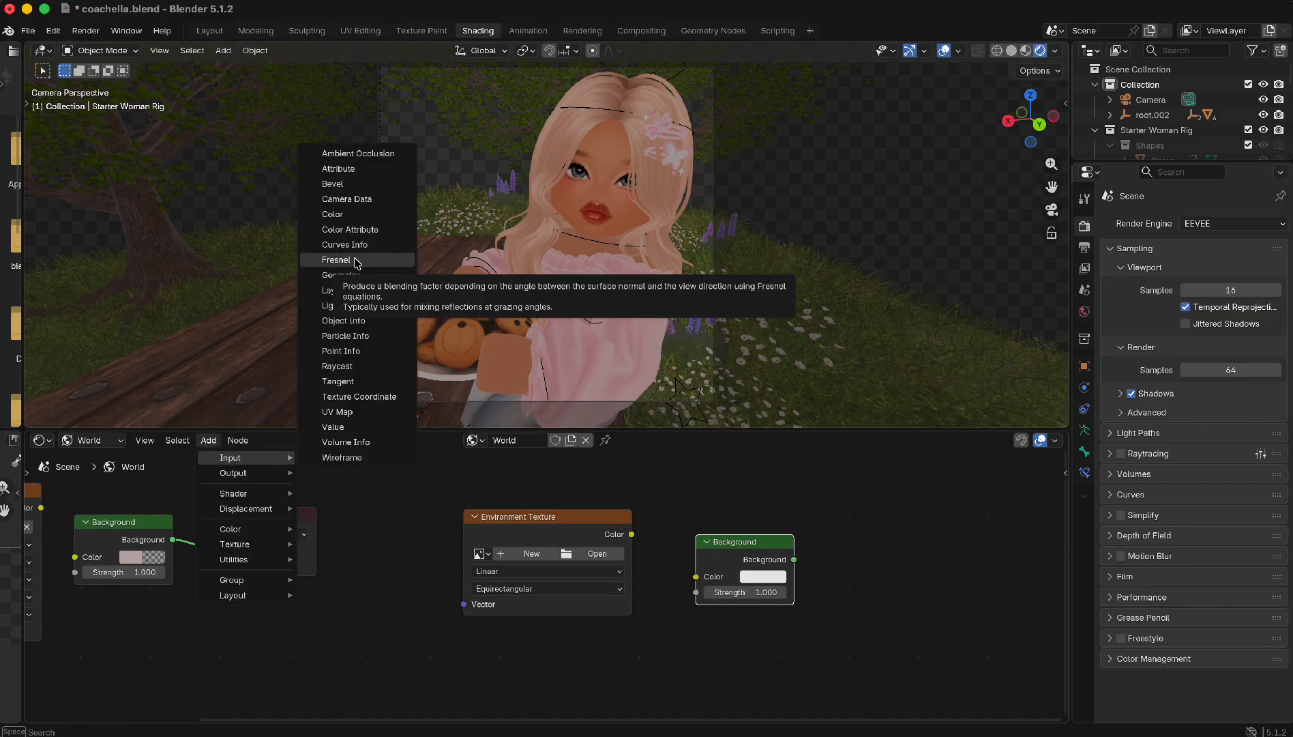
pyautogui.write('w')
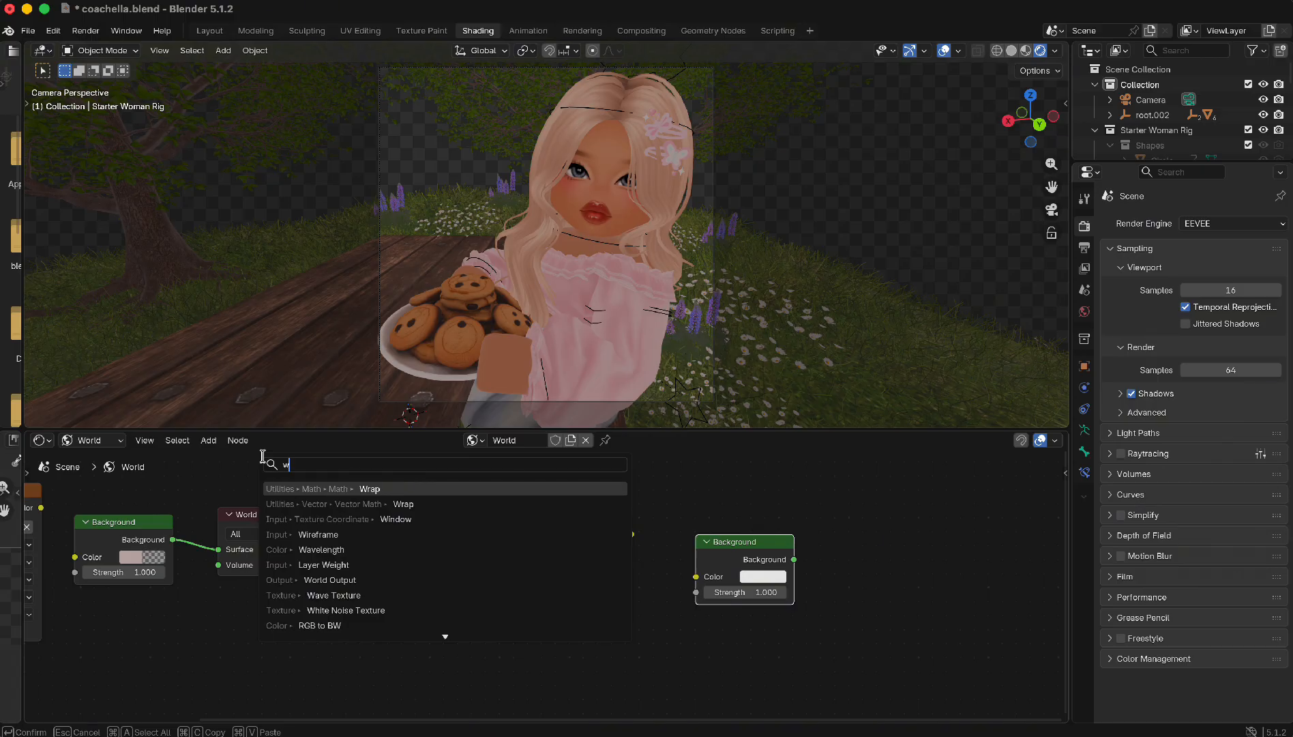
pyautogui.write('orl')
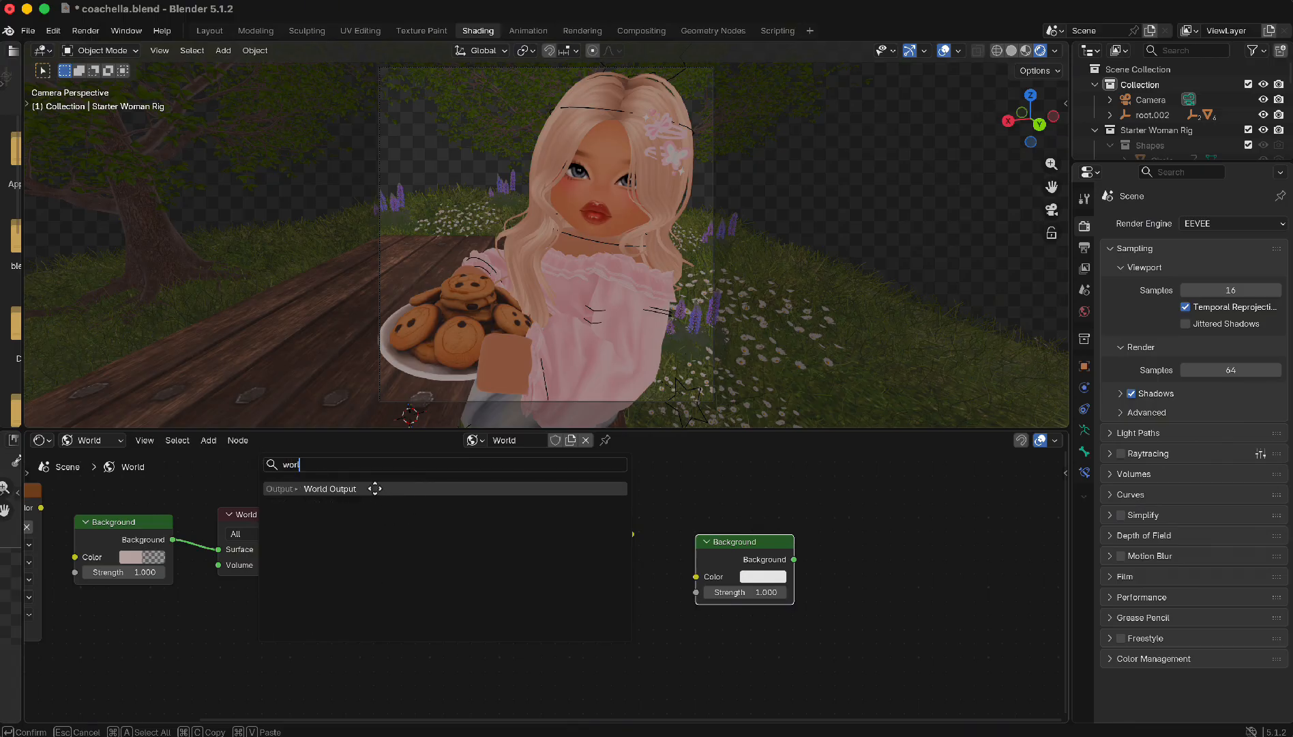
pyautogui.press('Return')
pyautogui.click(840, 543)
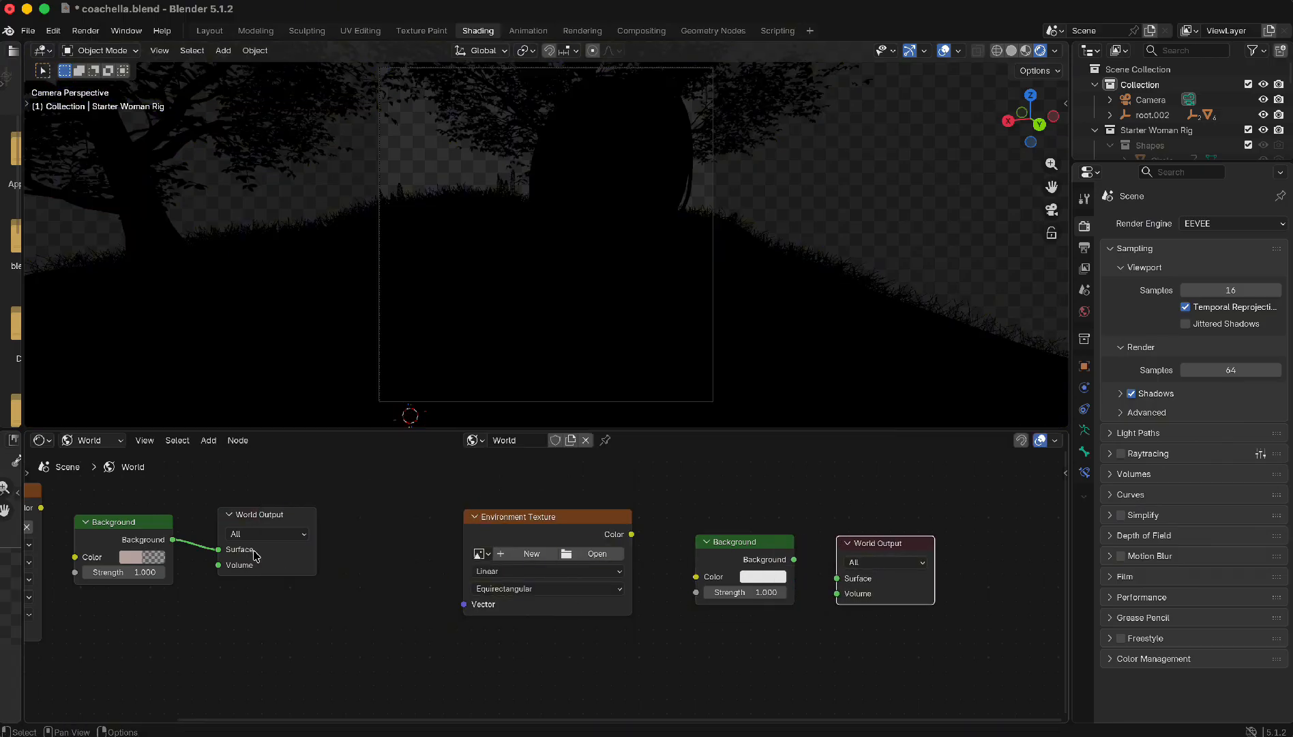
pyautogui.moveTo(795, 559); pyautogui.dragTo(837, 579)
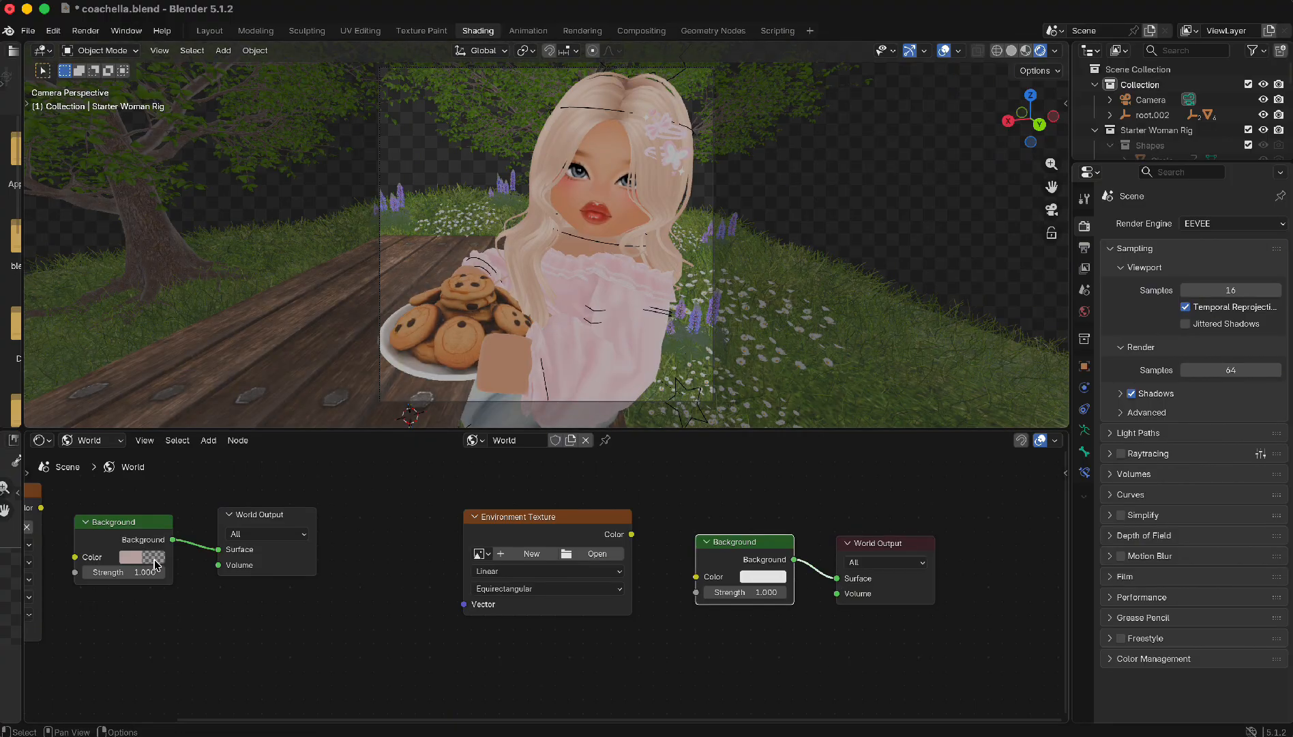
# - Set the new Background node's color to a slightly darkened warm tan orange
pyautogui.moveTo(154, 562)
pyautogui.click(771, 577)
pyautogui.click(869, 403)
pyautogui.moveTo(870, 404); pyautogui.dragTo(867, 355)
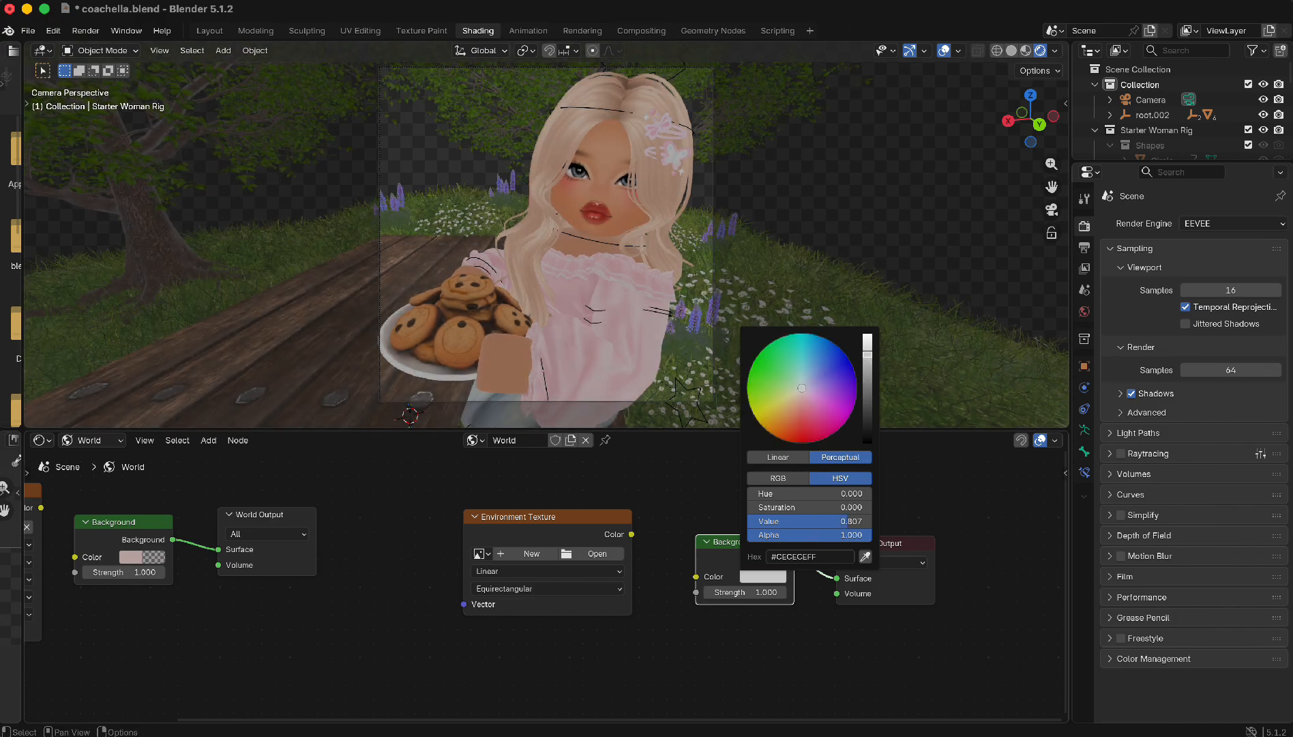
pyautogui.click(789, 403)
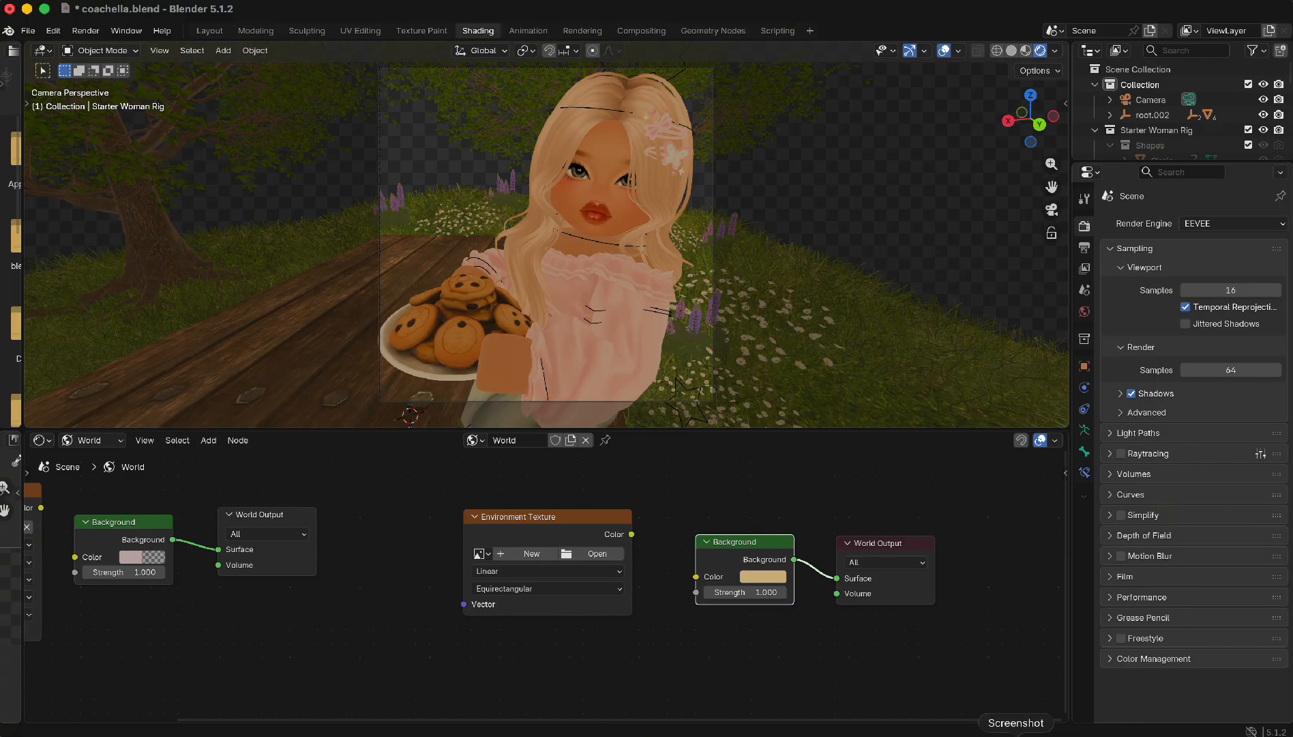
# - Switch to the Layout workspace and add a Sun light to the scene
pyautogui.click(209, 30)
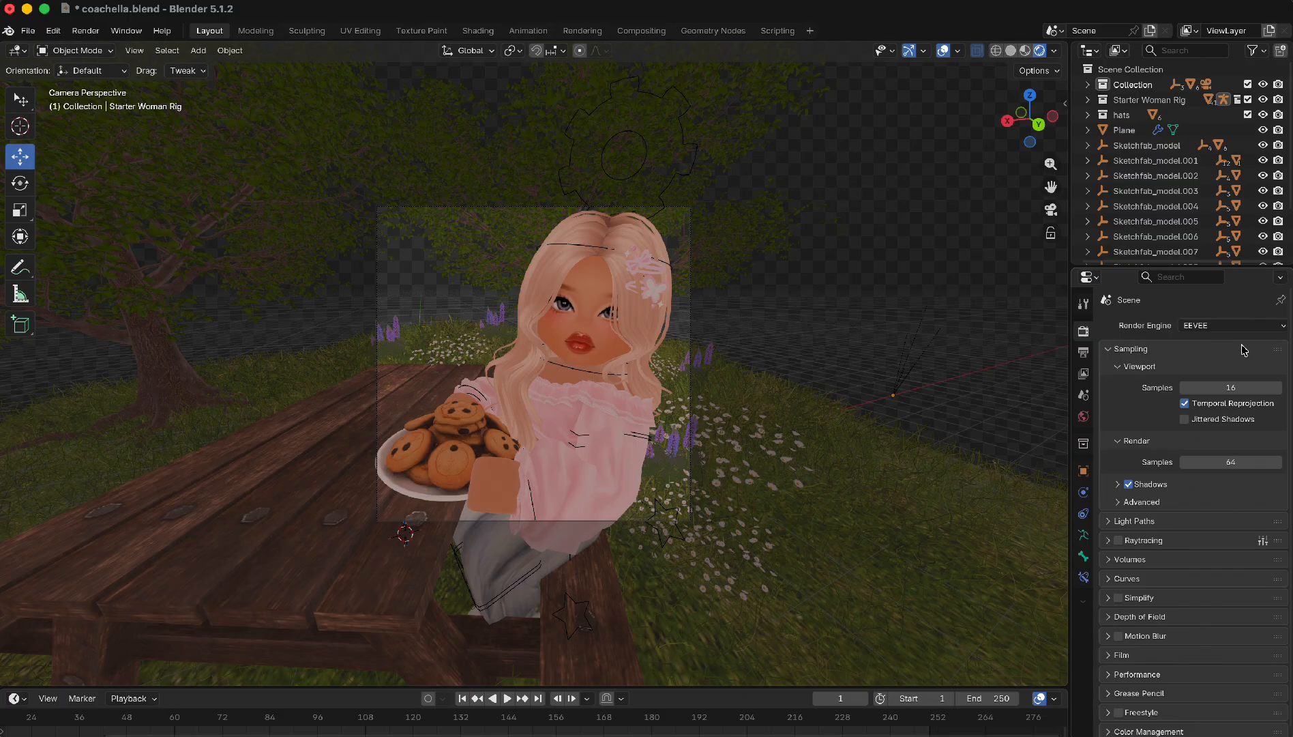
pyautogui.click(193, 52)
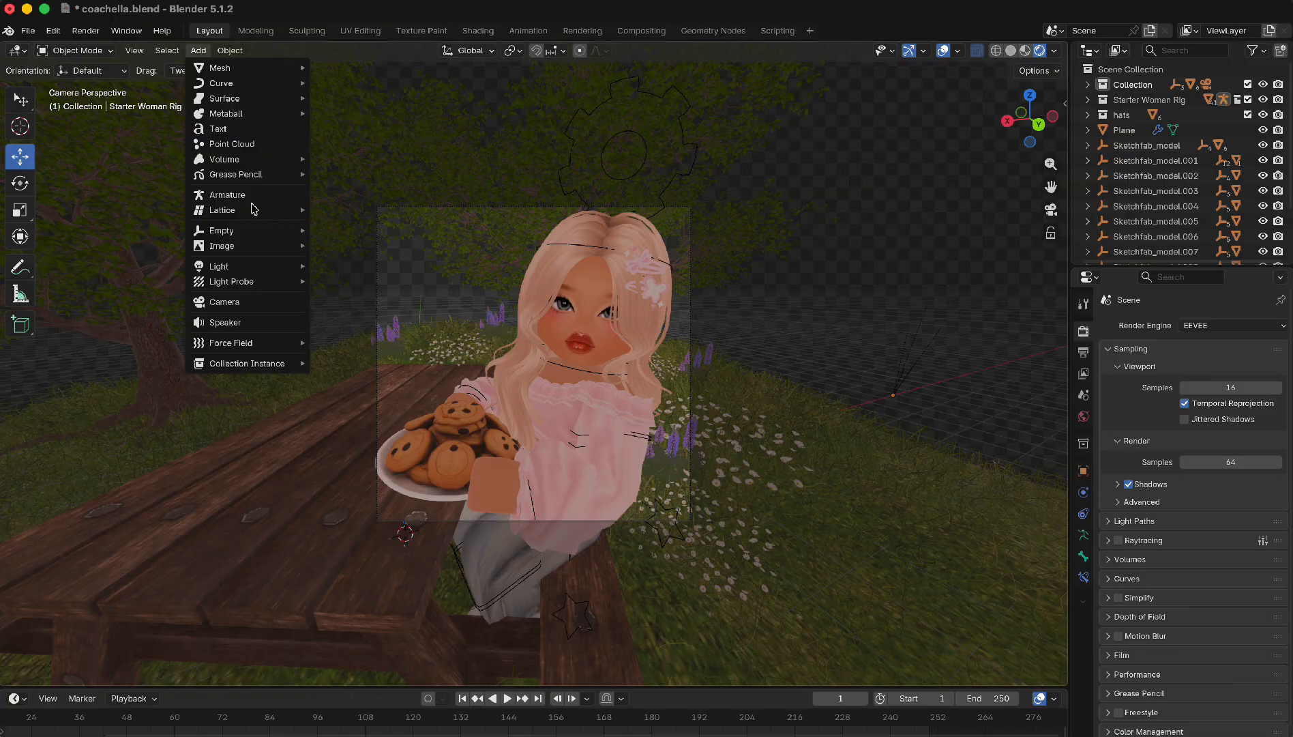
pyautogui.moveTo(251, 269)
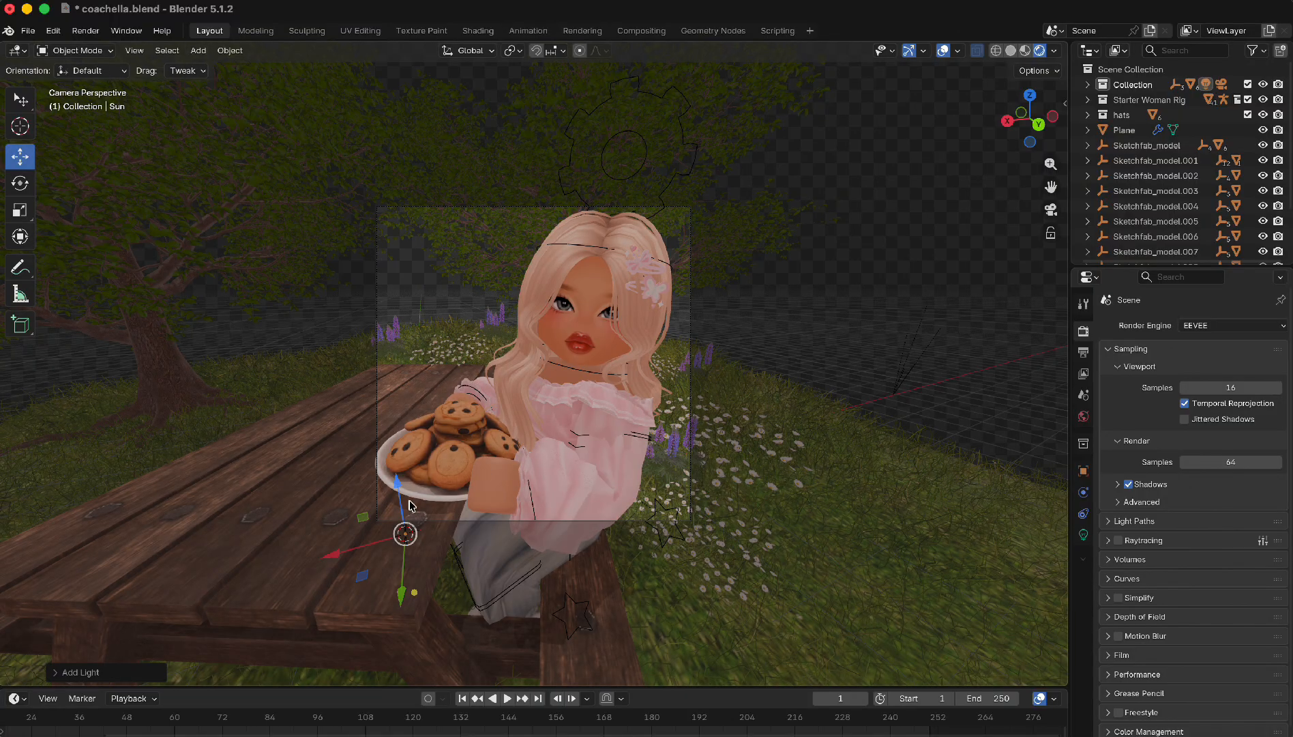
# - Raise the Sun light well above the picnic table and shift it along the X axis toward the woman
pyautogui.moveTo(401, 499); pyautogui.dragTo(429, 186)
pyautogui.moveTo(428, 185); pyautogui.dragTo(395, 236, button='middle')
pyautogui.scroll(-4, 417, 267)
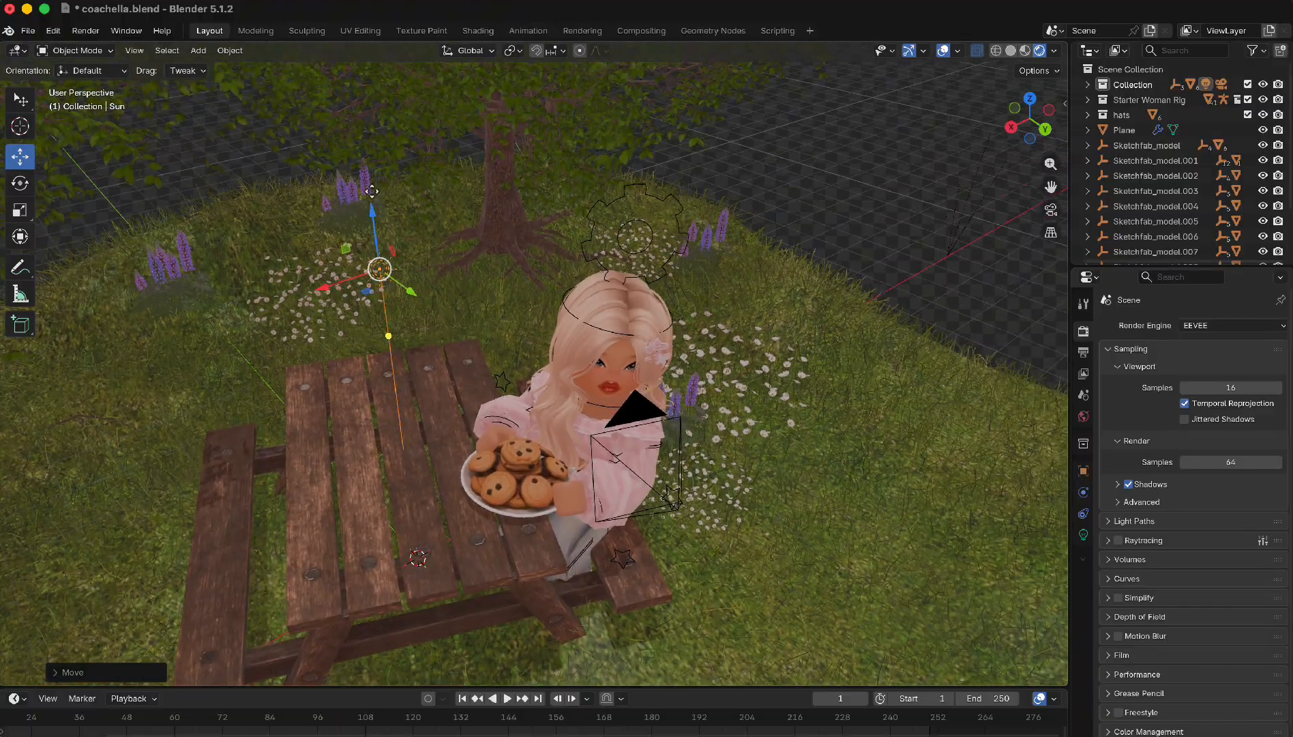
pyautogui.moveTo(372, 208); pyautogui.dragTo(402, 67)
pyautogui.moveTo(304, 136); pyautogui.dragTo(410, 122)
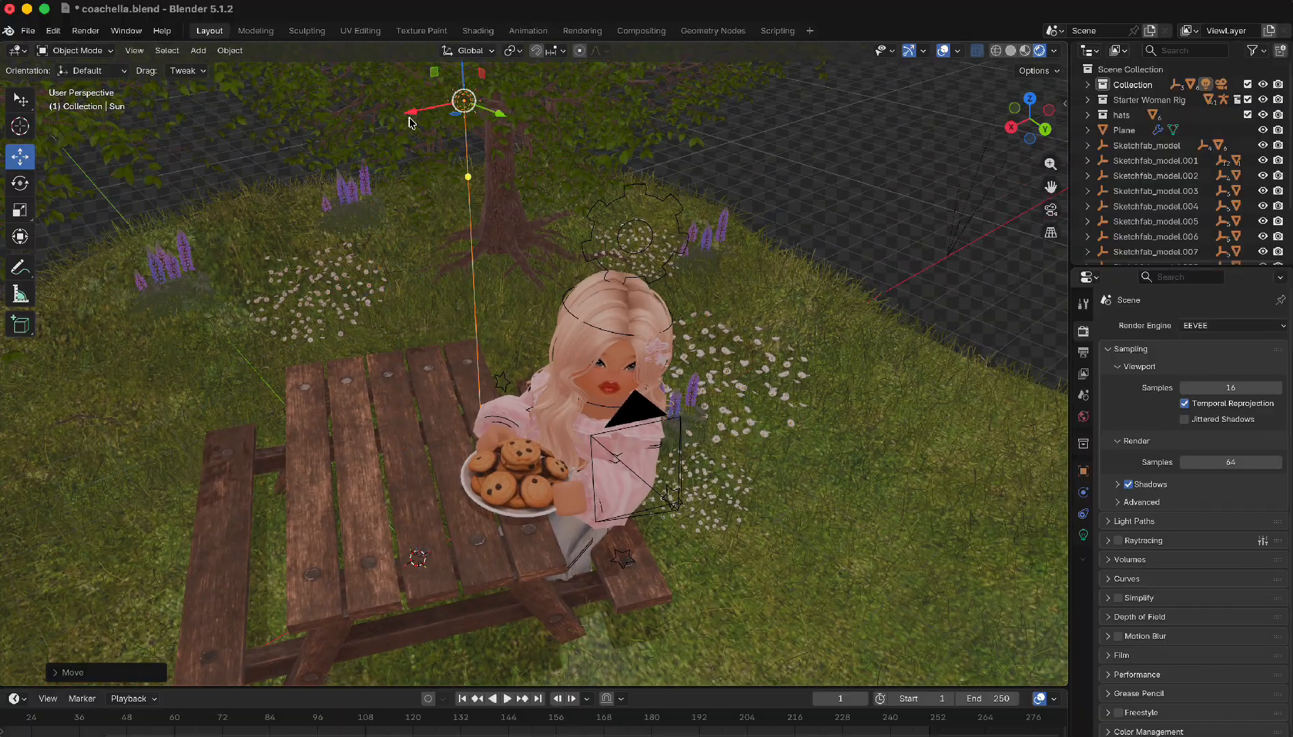
# - Scale up the Sun light and raise it further above the picnic table along the Z axis
pyautogui.scroll(-6, 410, 122)
pyautogui.press('s')
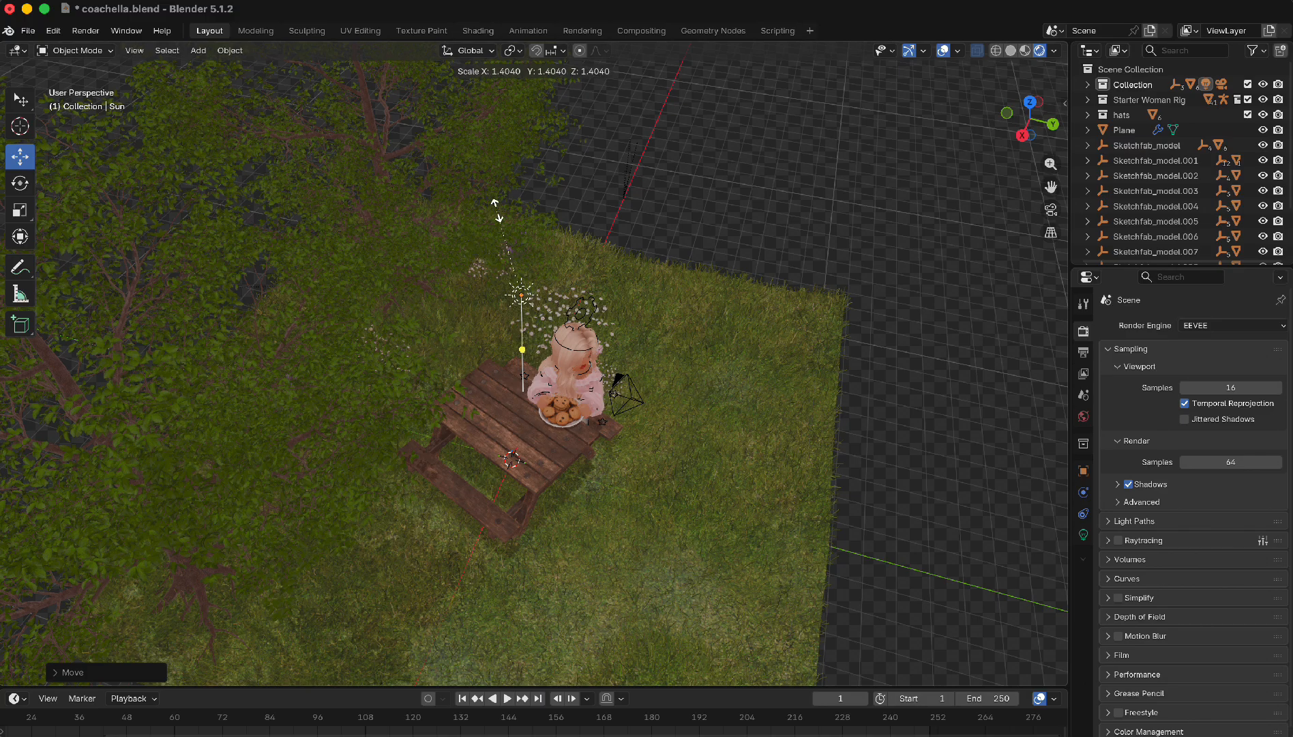
pyautogui.click(362, 135)
pyautogui.moveTo(518, 247); pyautogui.dragTo(535, 154)
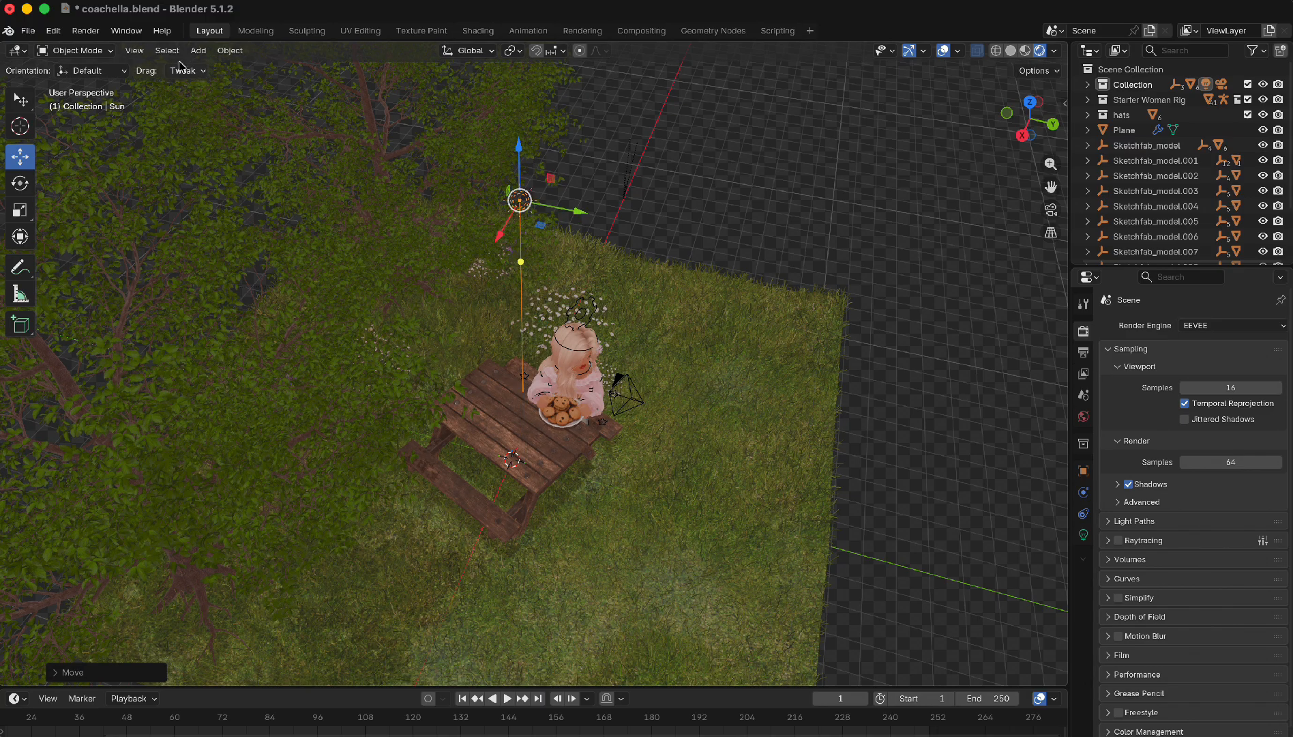
# - Open the Sun's light settings and view the scene through the active camera
pyautogui.click(1088, 536)
pyautogui.scroll(10, 901, 508)
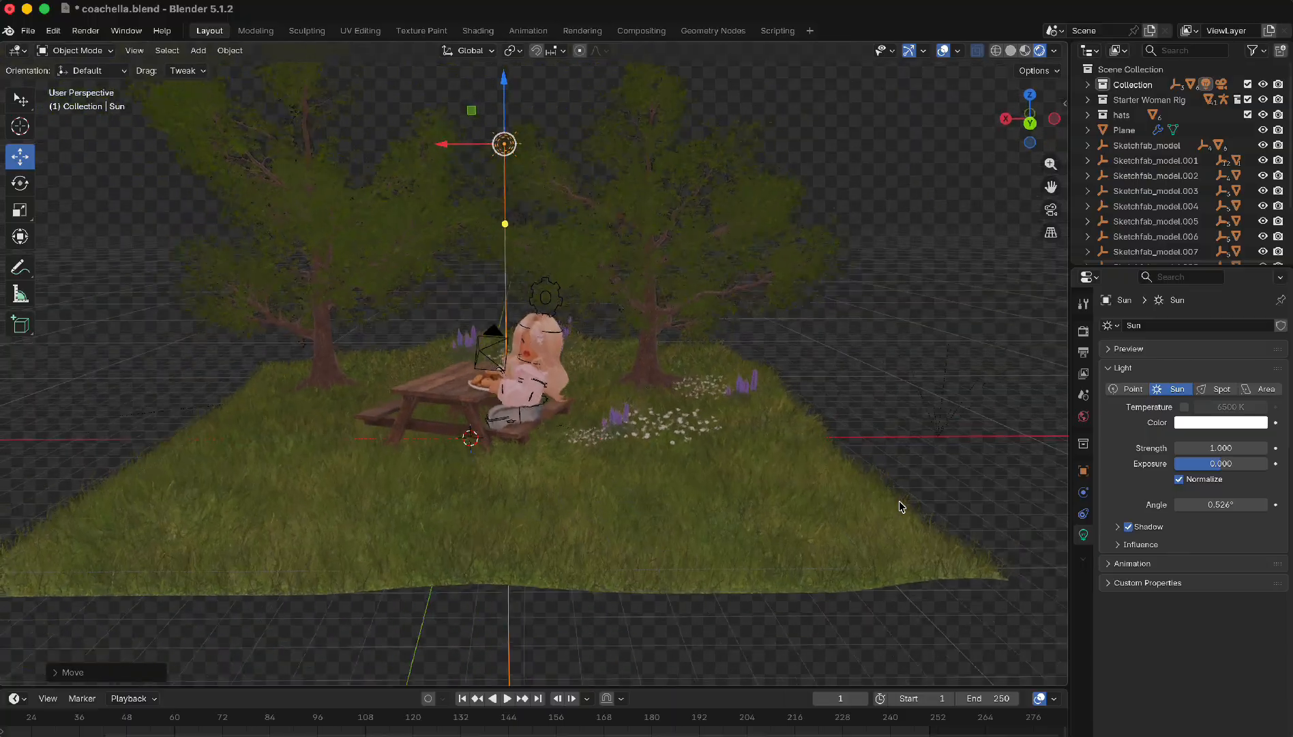
pyautogui.scroll(-8, 899, 505)
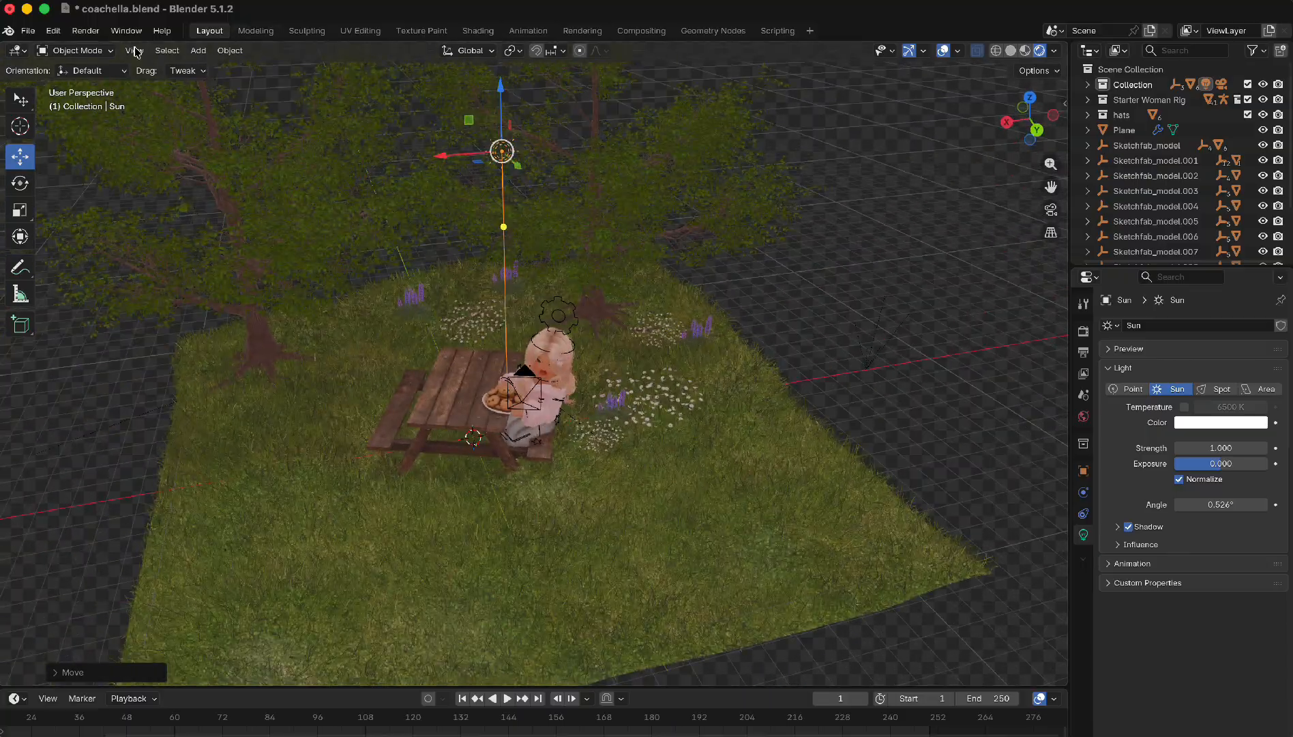
pyautogui.click(134, 50)
pyautogui.moveTo(203, 232)
pyautogui.click(382, 249)
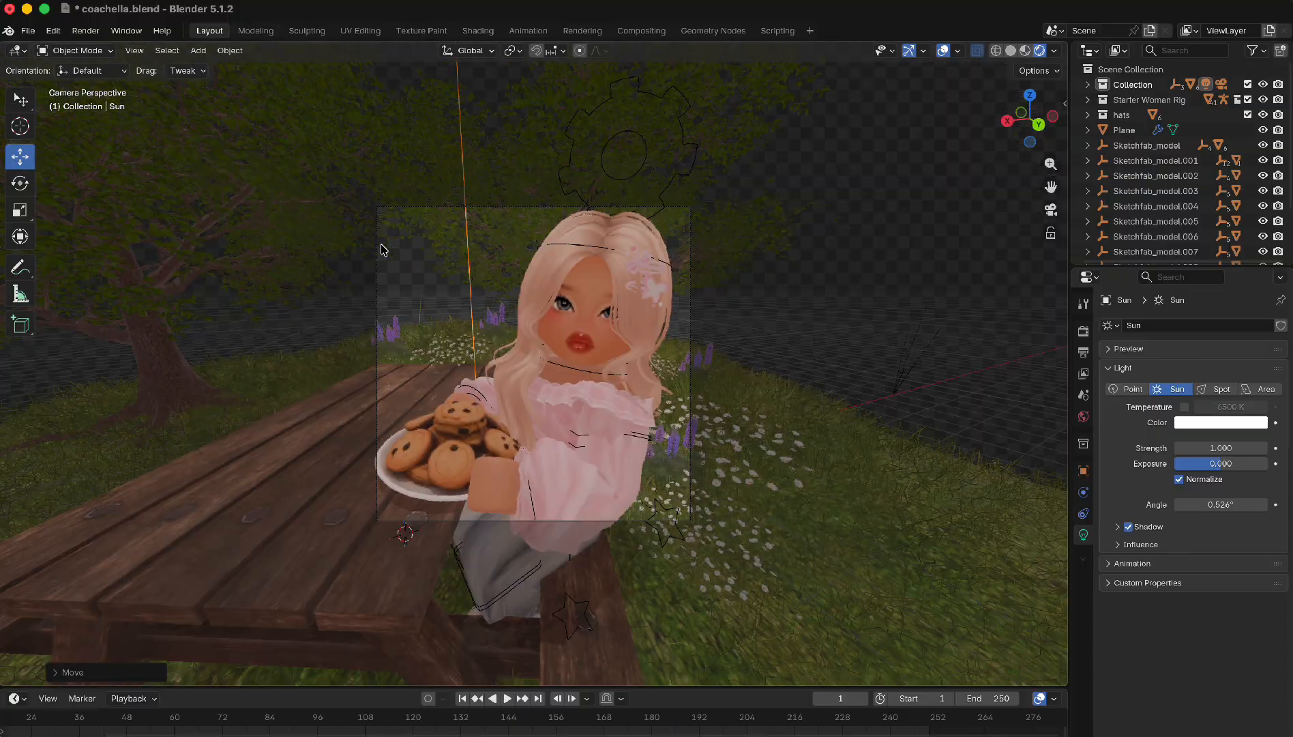
pyautogui.scroll(-2, 321, 313)
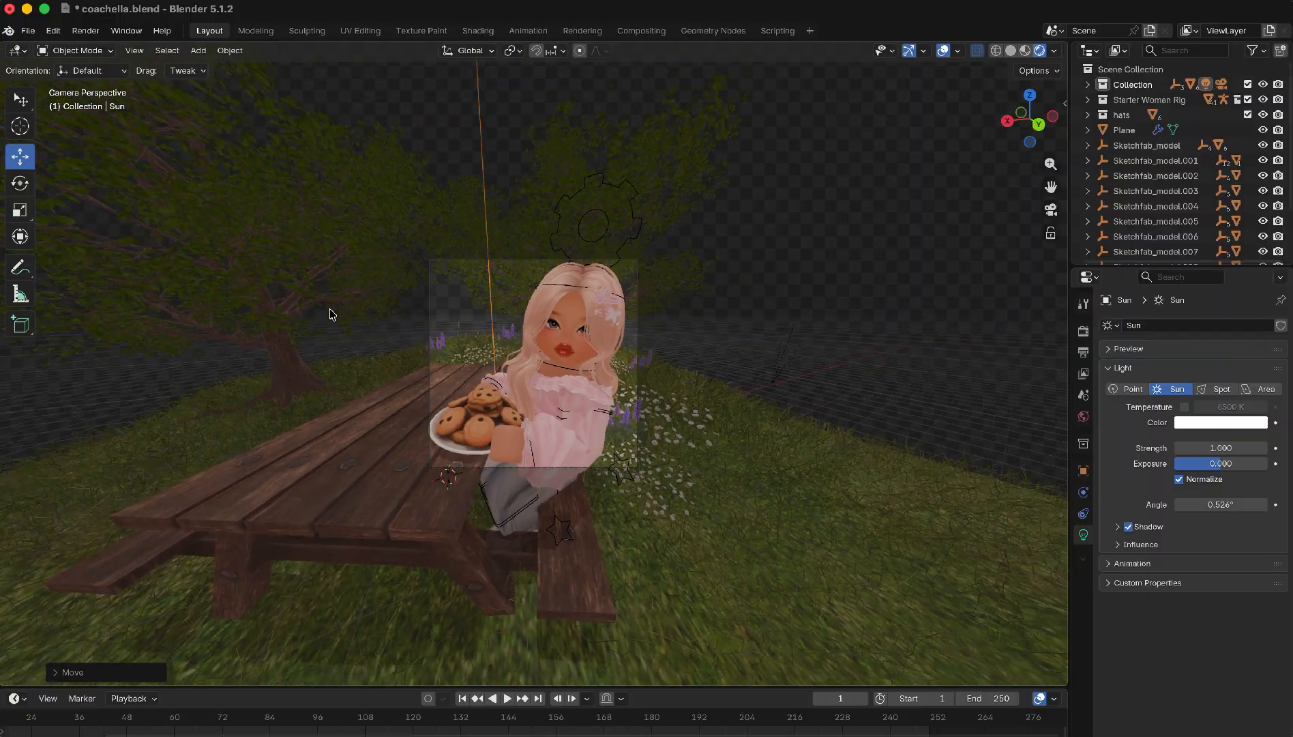
pyautogui.scroll(1, 331, 314)
# - Switch the render engine to Cycles
pyautogui.click(1084, 331)
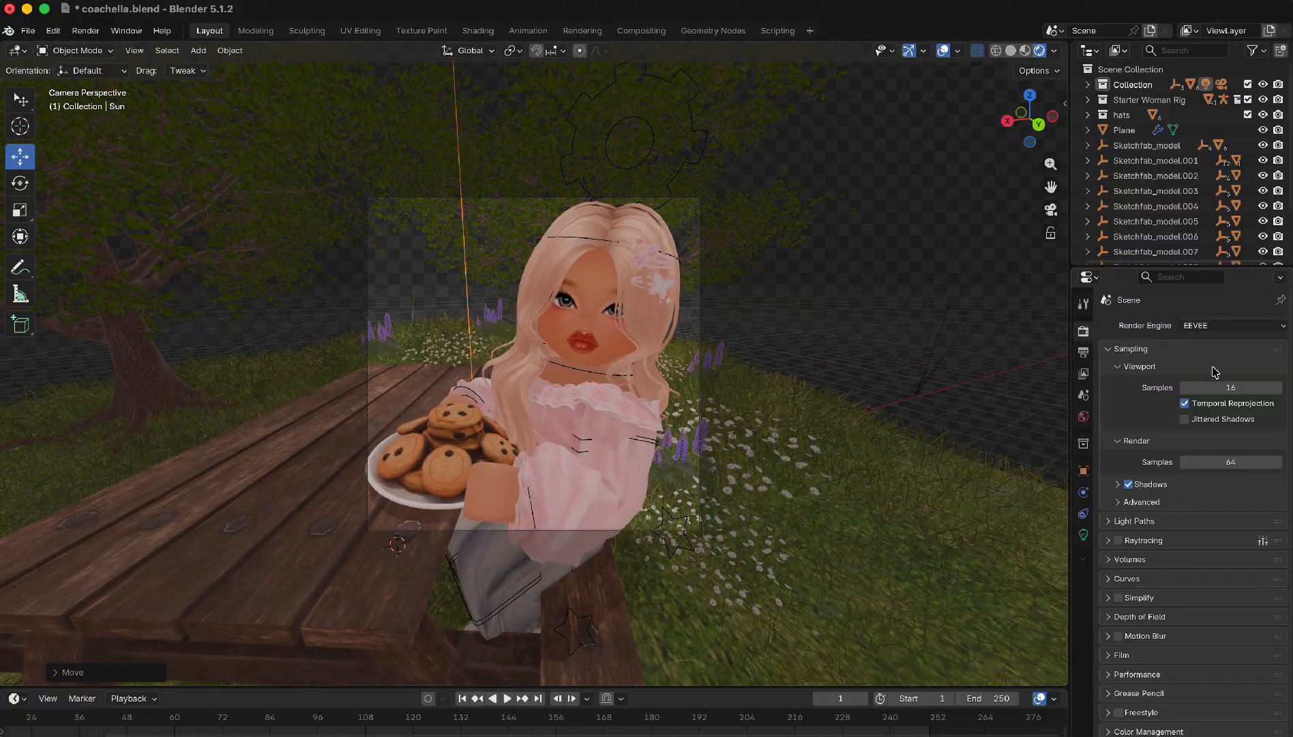
pyautogui.click(1215, 326)
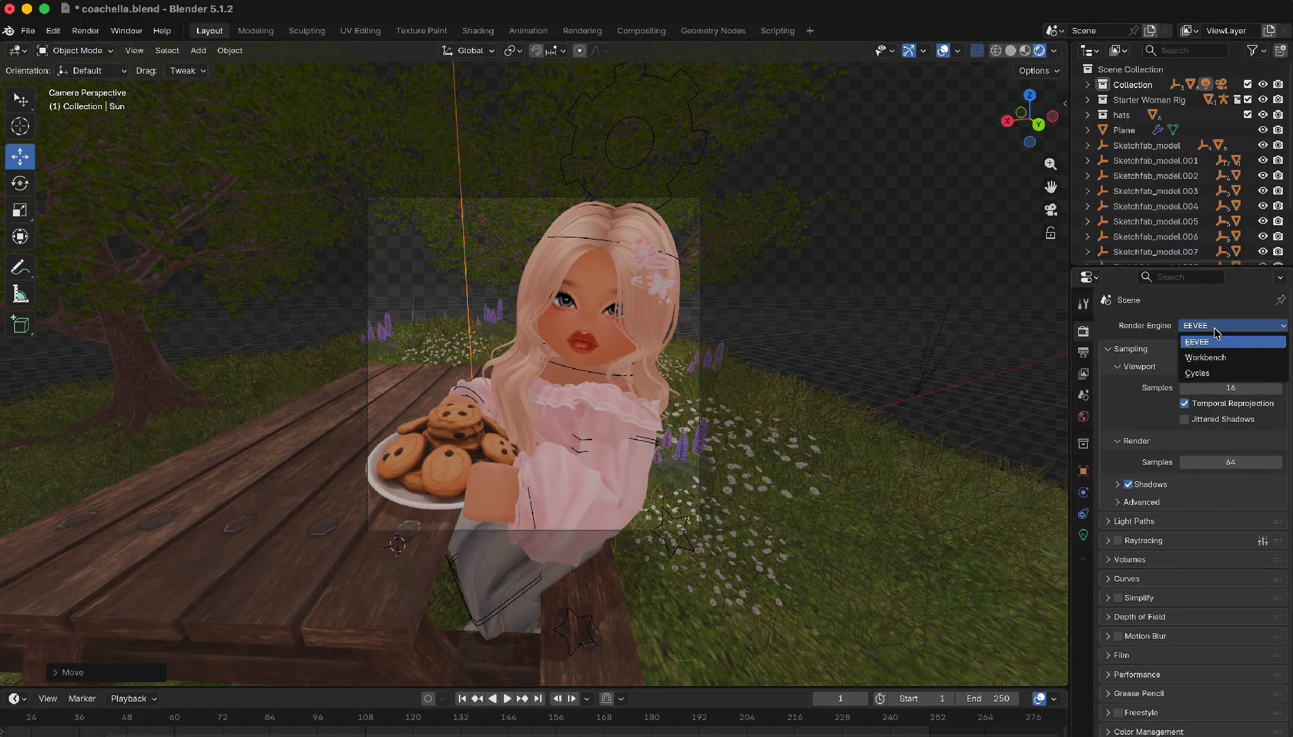
pyautogui.click(1201, 373)
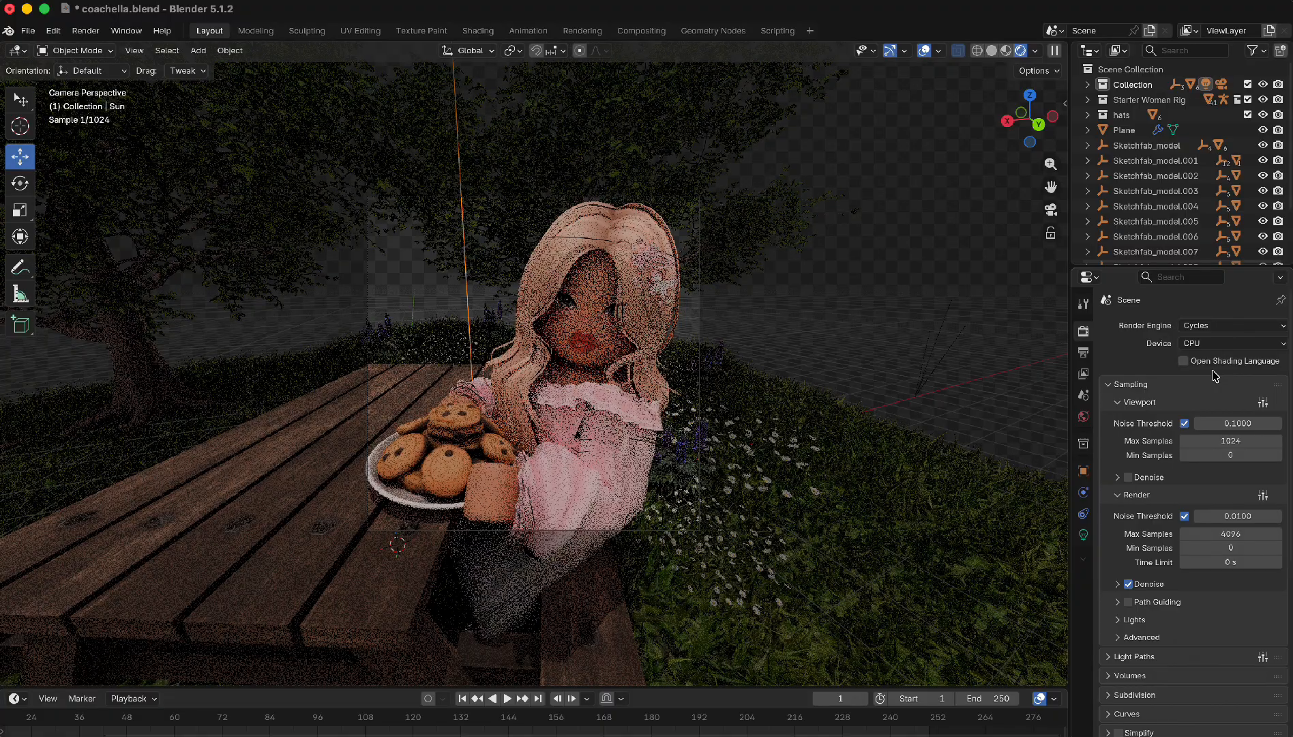
# - Expand Collection, reselect the Sun light in it, and open its light settings
pyautogui.click(459, 146)
pyautogui.click(837, 392)
pyautogui.scroll(-5, 1122, 191)
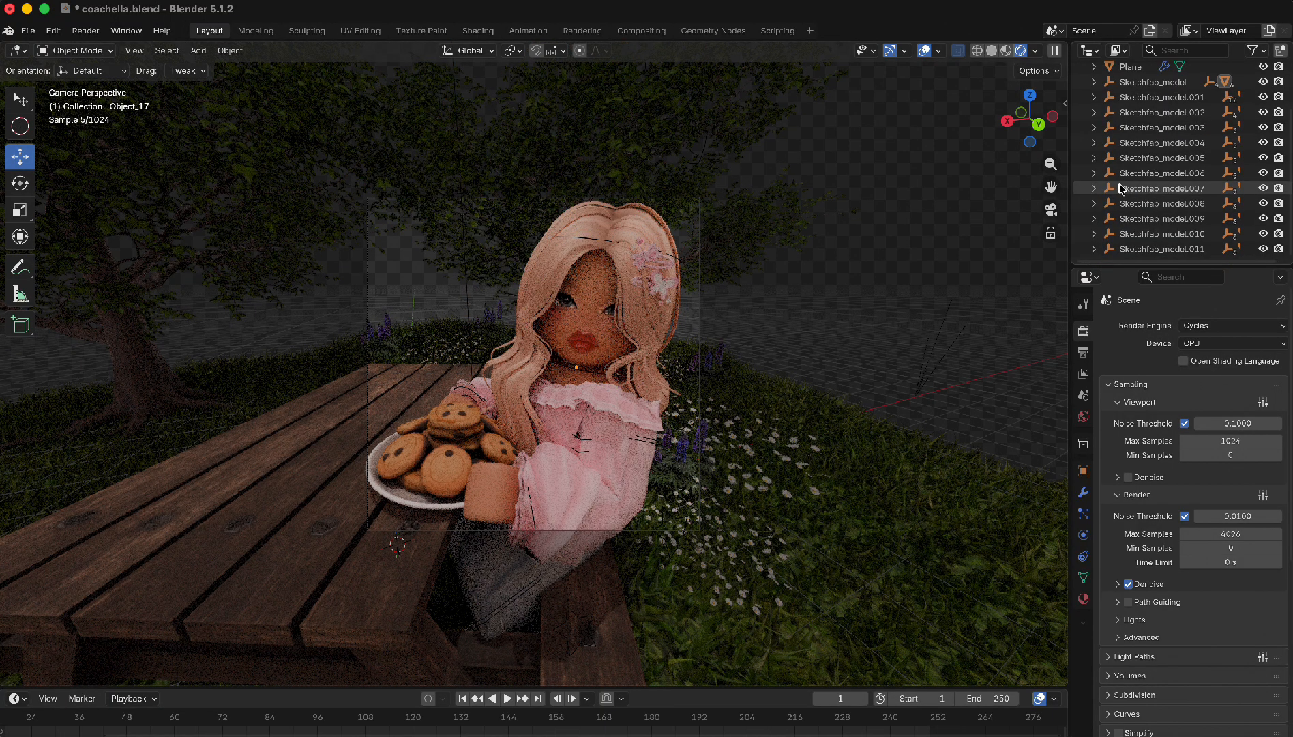
pyautogui.scroll(5, 1126, 190)
pyautogui.scroll(-1, 1130, 200)
pyautogui.scroll(-1, 1130, 201)
pyautogui.click(1093, 67)
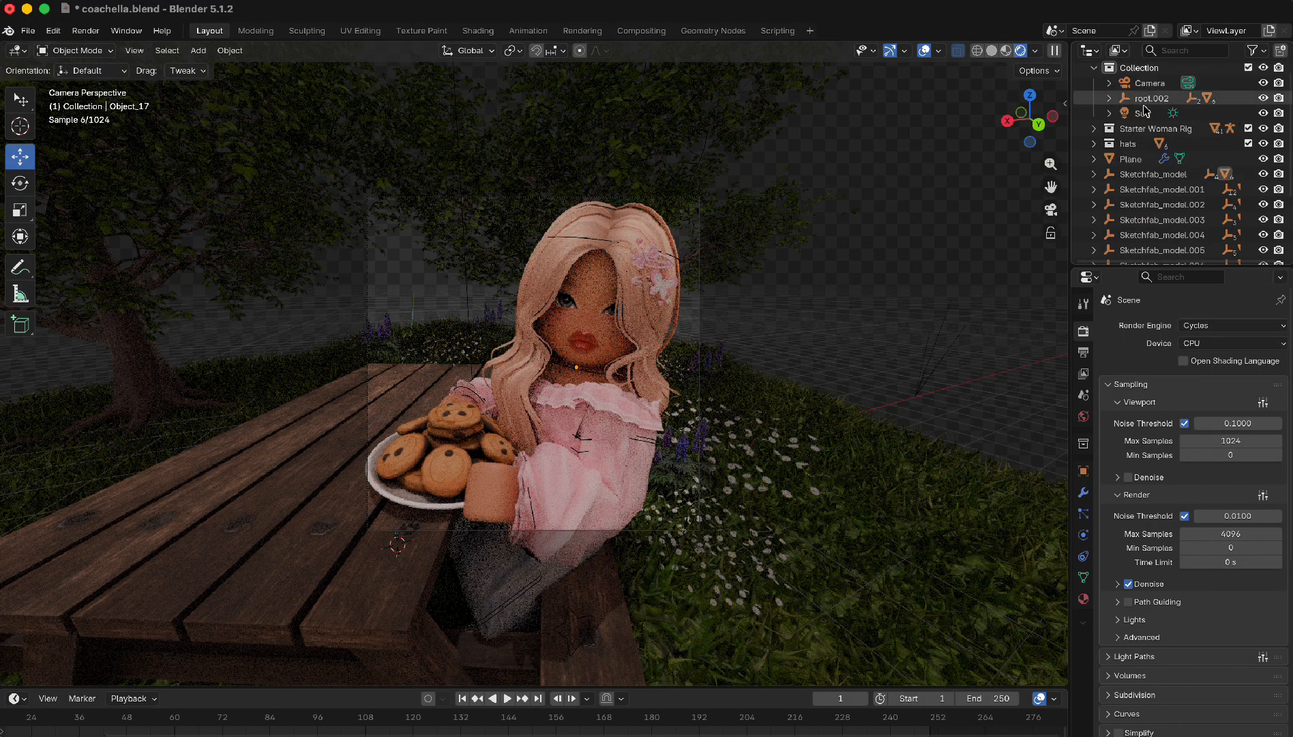
pyautogui.click(1143, 113)
pyautogui.click(1083, 534)
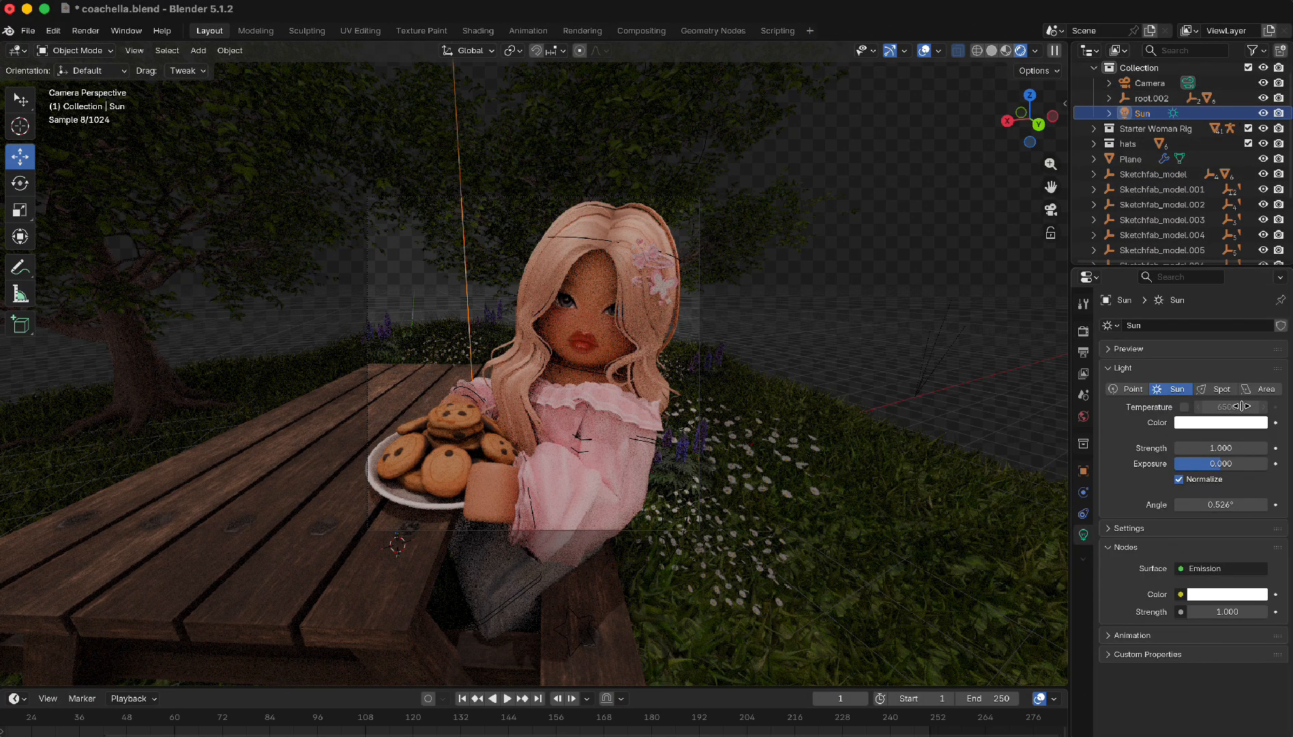
pyautogui.click(1126, 529)
pyautogui.click(1125, 529)
# - Try a Sun light strength of 10 and reduce it to 1.5
pyautogui.click(1221, 448)
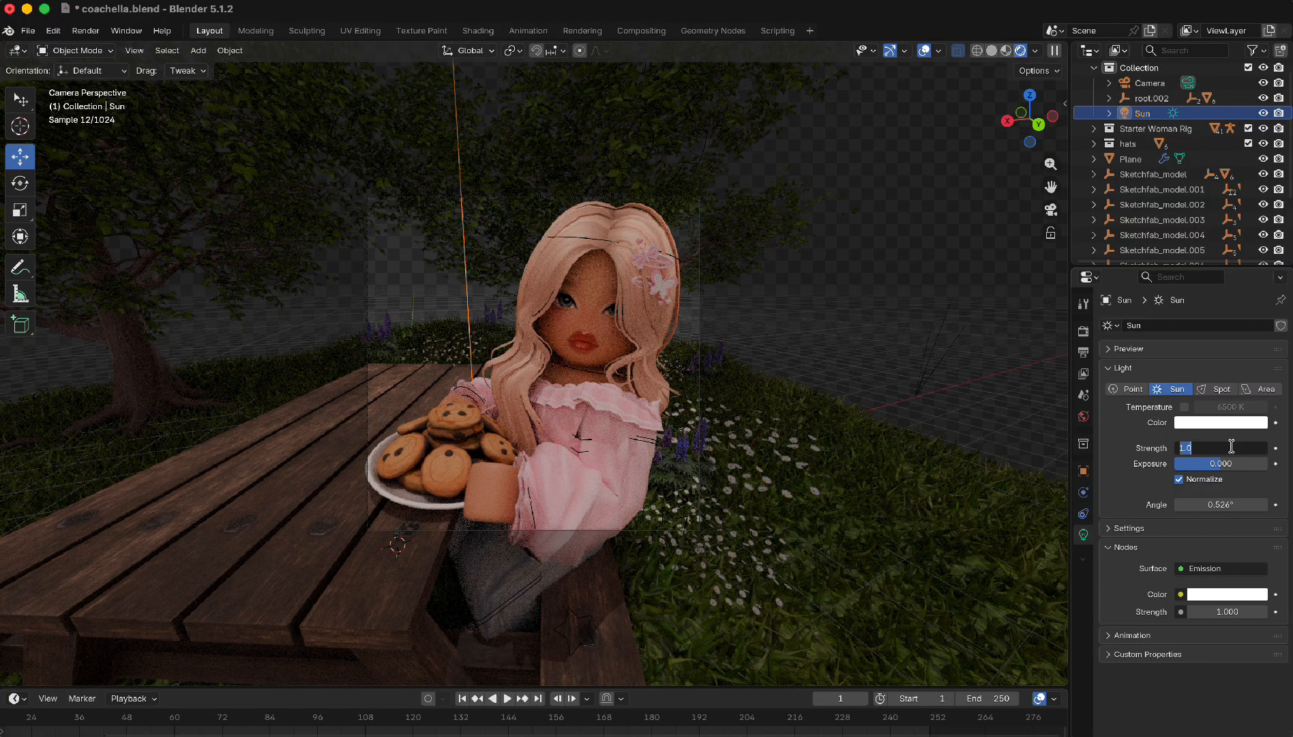
pyautogui.write('10')
pyautogui.press('Return')
pyautogui.click(1231, 449)
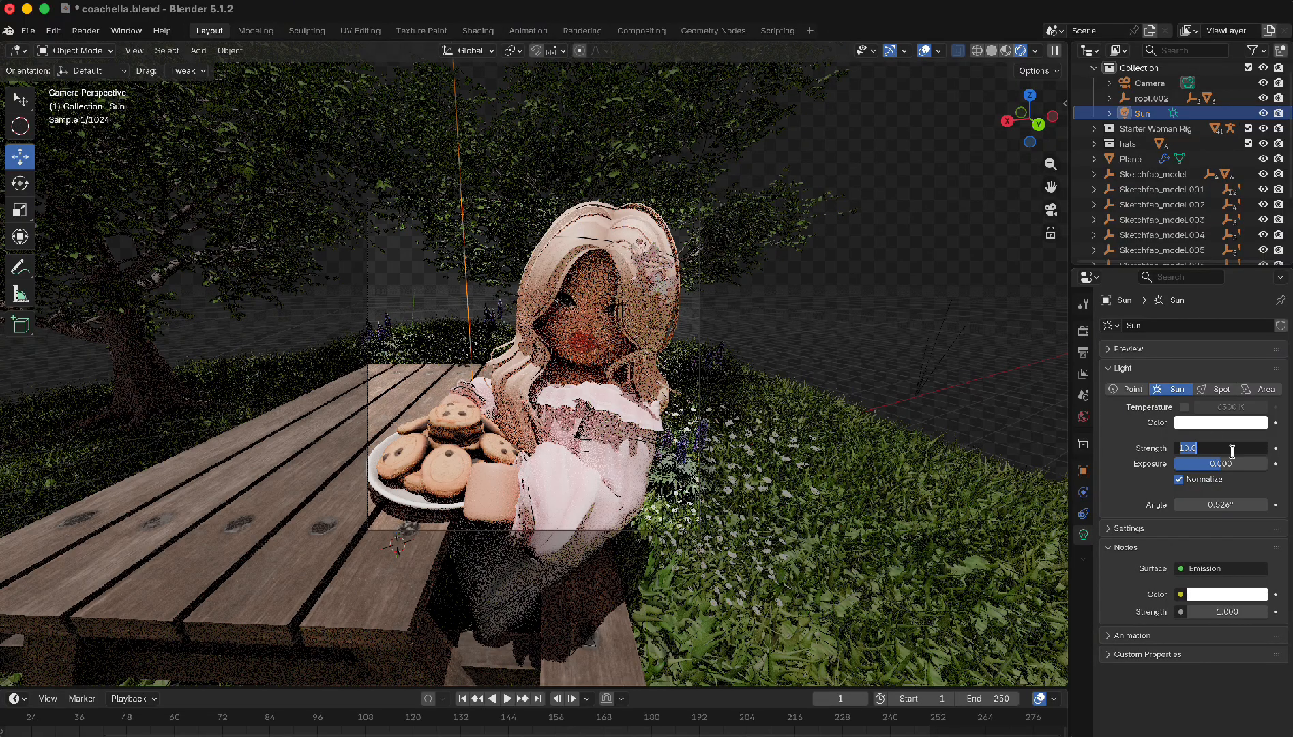
pyautogui.write('1.5')
pyautogui.press('Return')
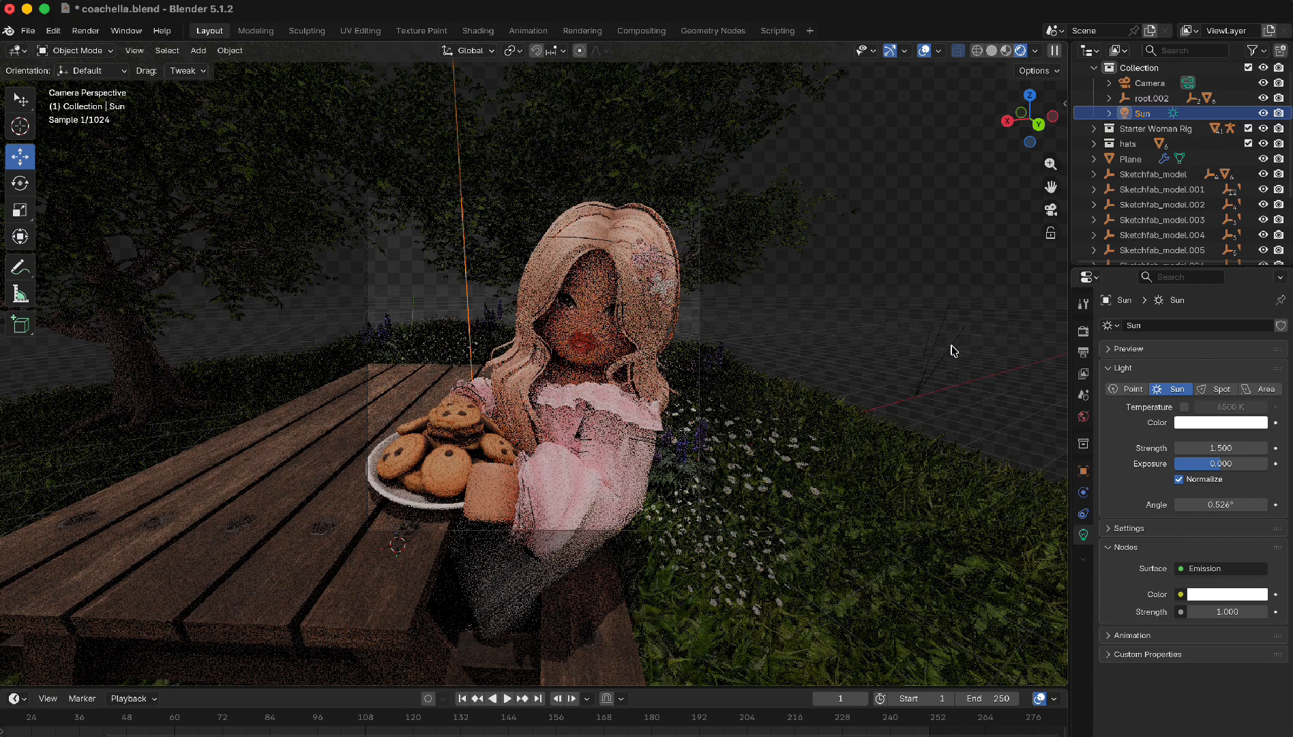
# - Reselect the Sun light and adjust its color slightly
pyautogui.hotkey('alt', 'a')
pyautogui.click(470, 295)
pyautogui.click(1205, 422)
pyautogui.moveTo(1257, 192); pyautogui.dragTo(1257, 207)
pyautogui.moveTo(1190, 253); pyautogui.dragTo(1190, 250)
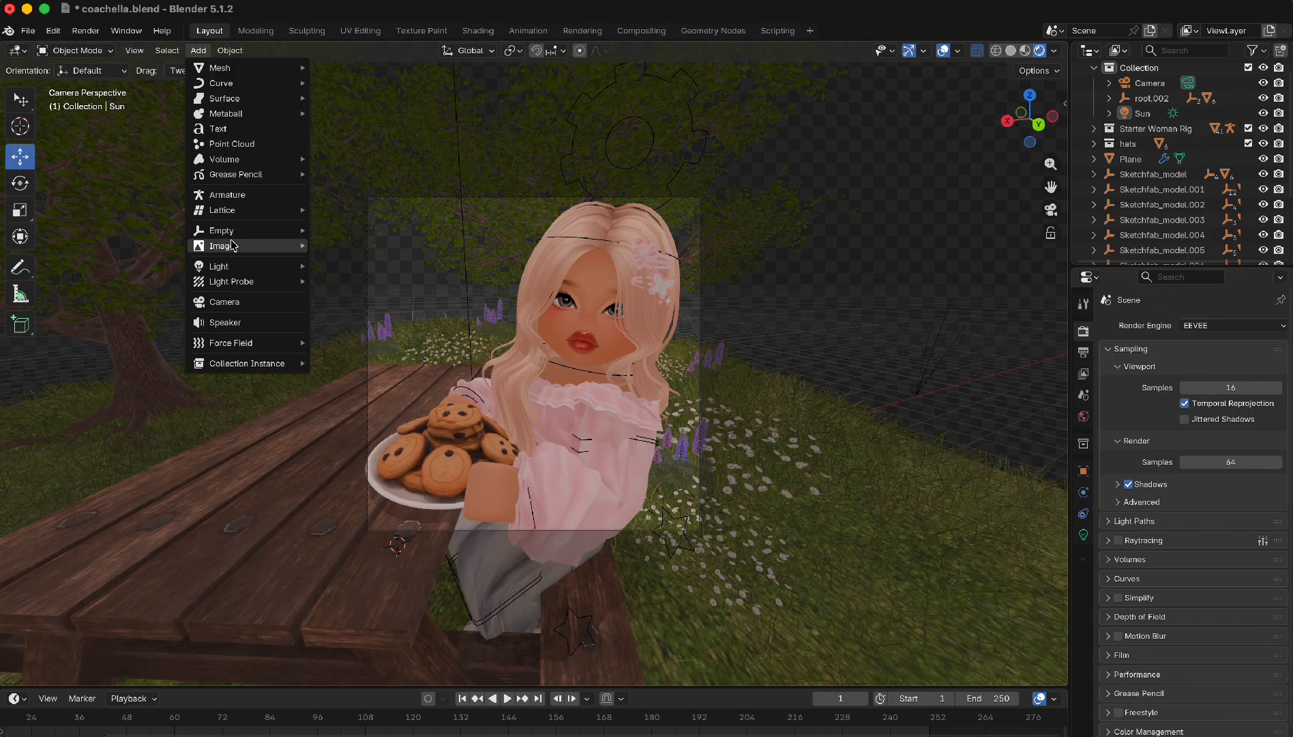
# - Add an Area light, move it off the table to the woman's far side, and open its light settings
pyautogui.moveTo(231, 261)
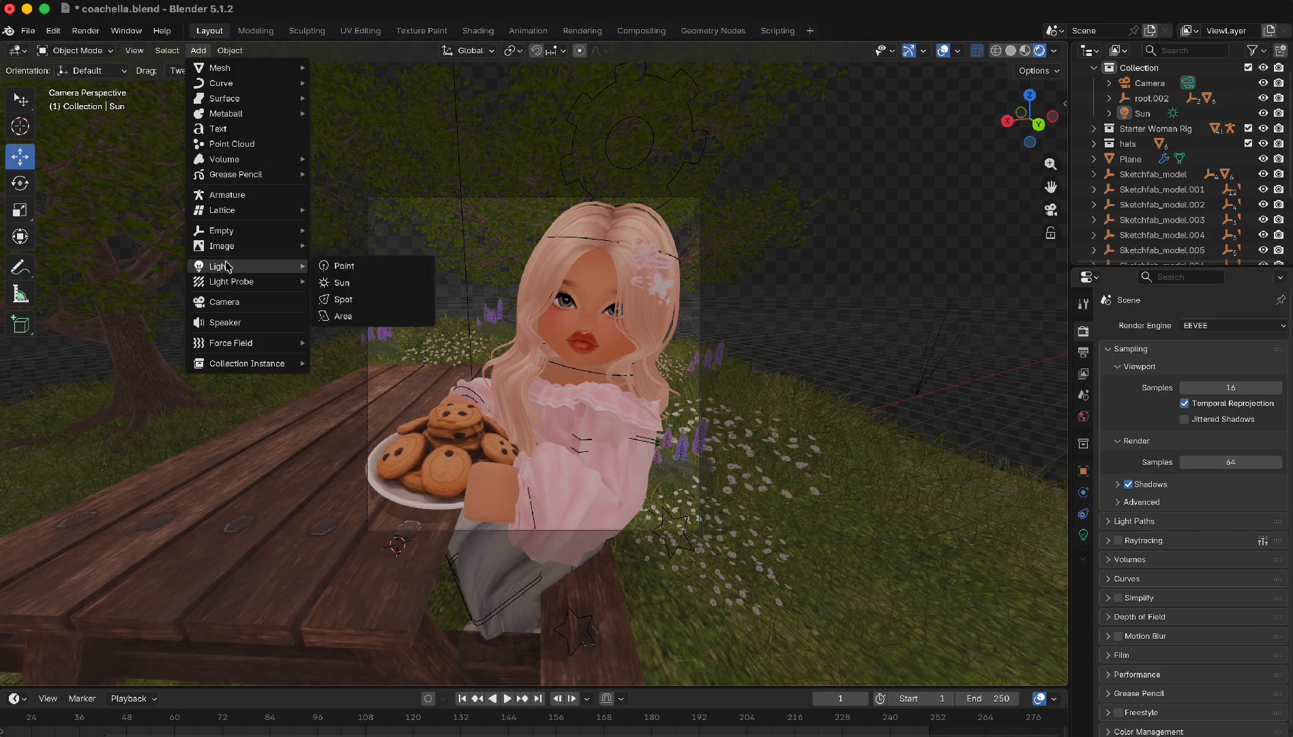
pyautogui.click(361, 320)
pyautogui.moveTo(395, 544); pyautogui.dragTo(731, 317)
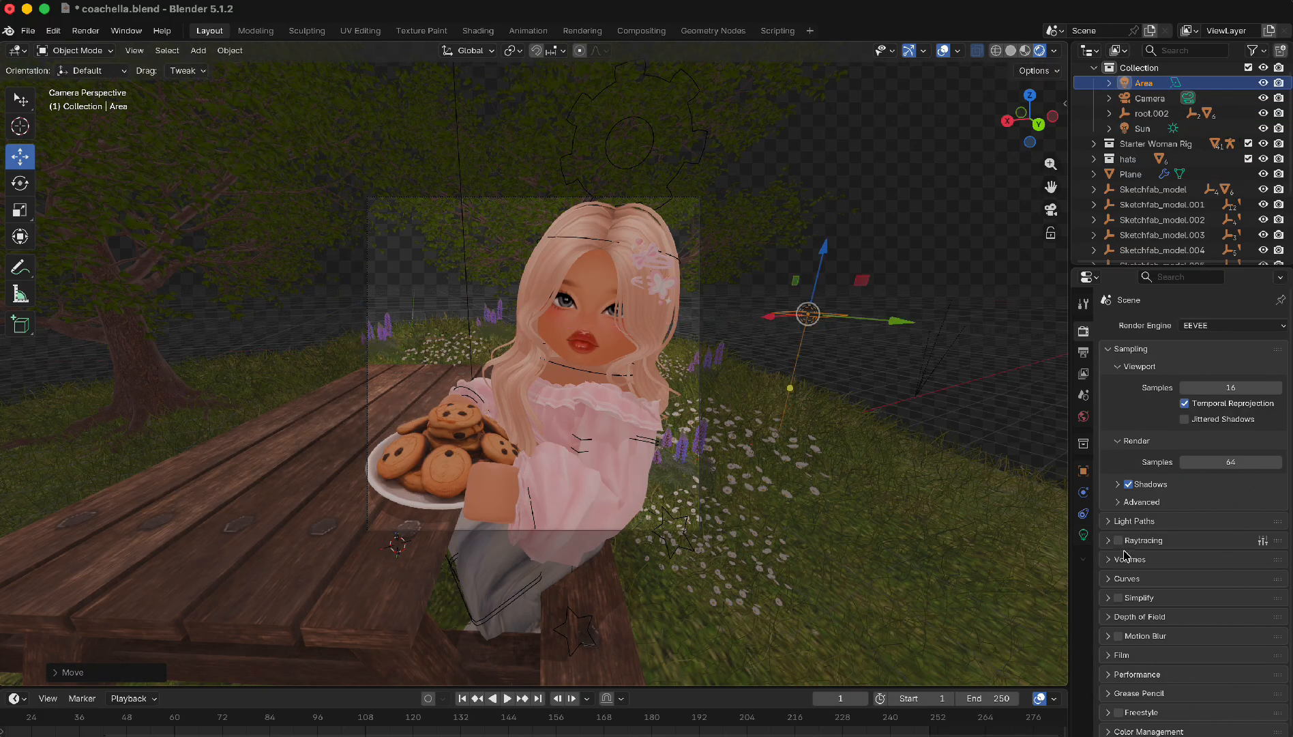
pyautogui.click(1085, 536)
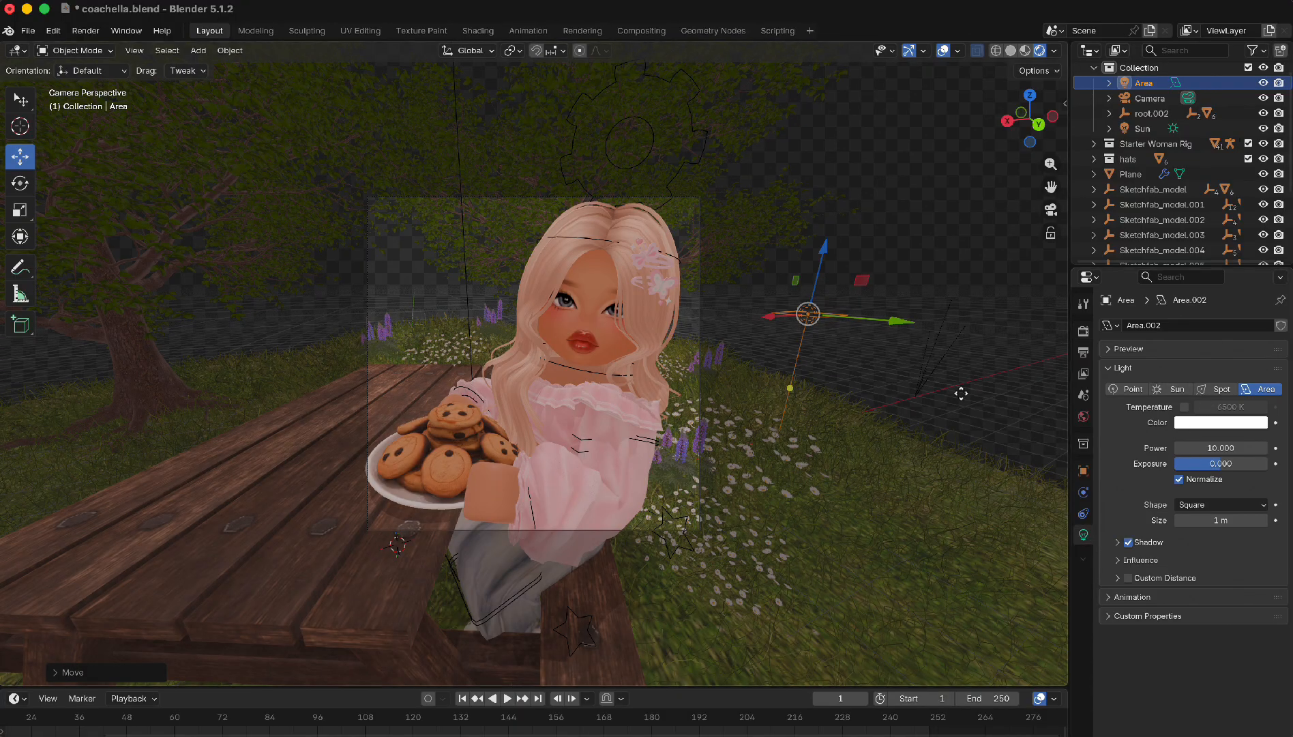
# - Shift the Area light closer to the camera beside the woman and raise it above her head height
pyautogui.moveTo(900, 321); pyautogui.dragTo(1010, 445)
pyautogui.moveTo(947, 333); pyautogui.dragTo(730, 411)
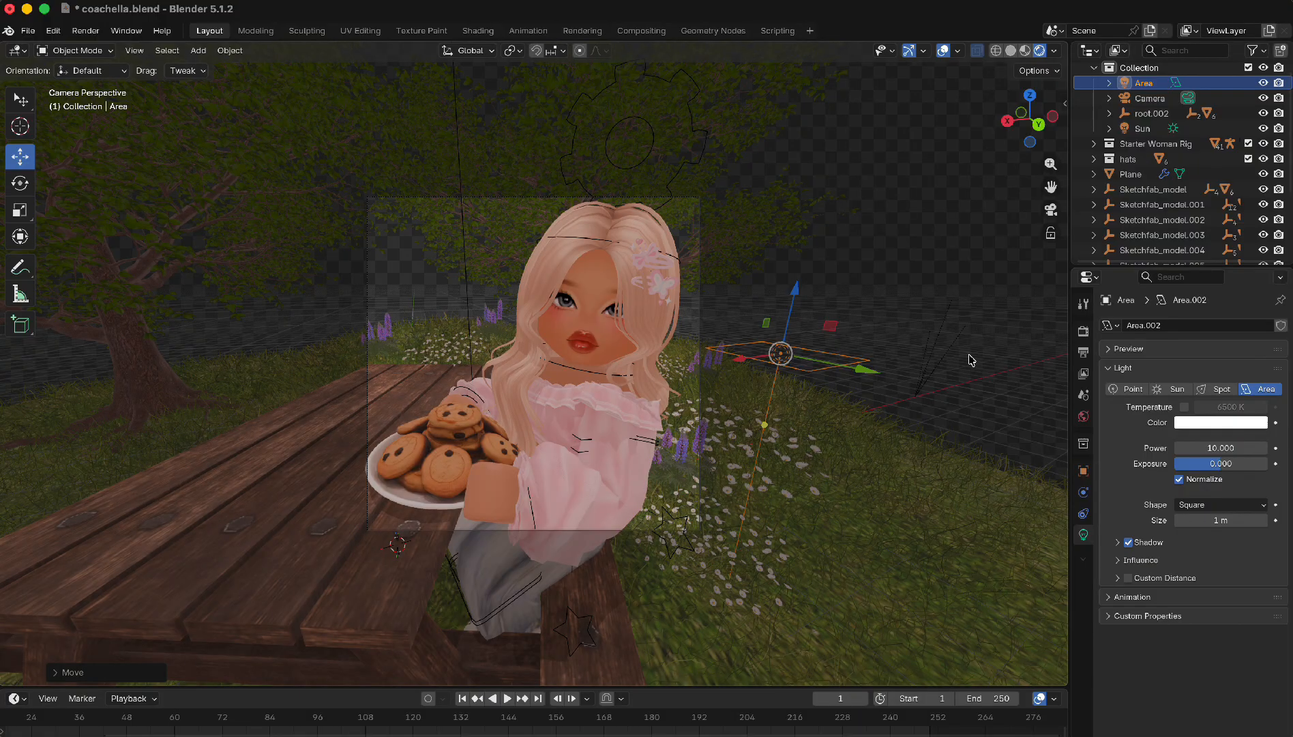
pyautogui.moveTo(876, 181); pyautogui.dragTo(888, 182)
pyautogui.scroll(-2, 838, 314)
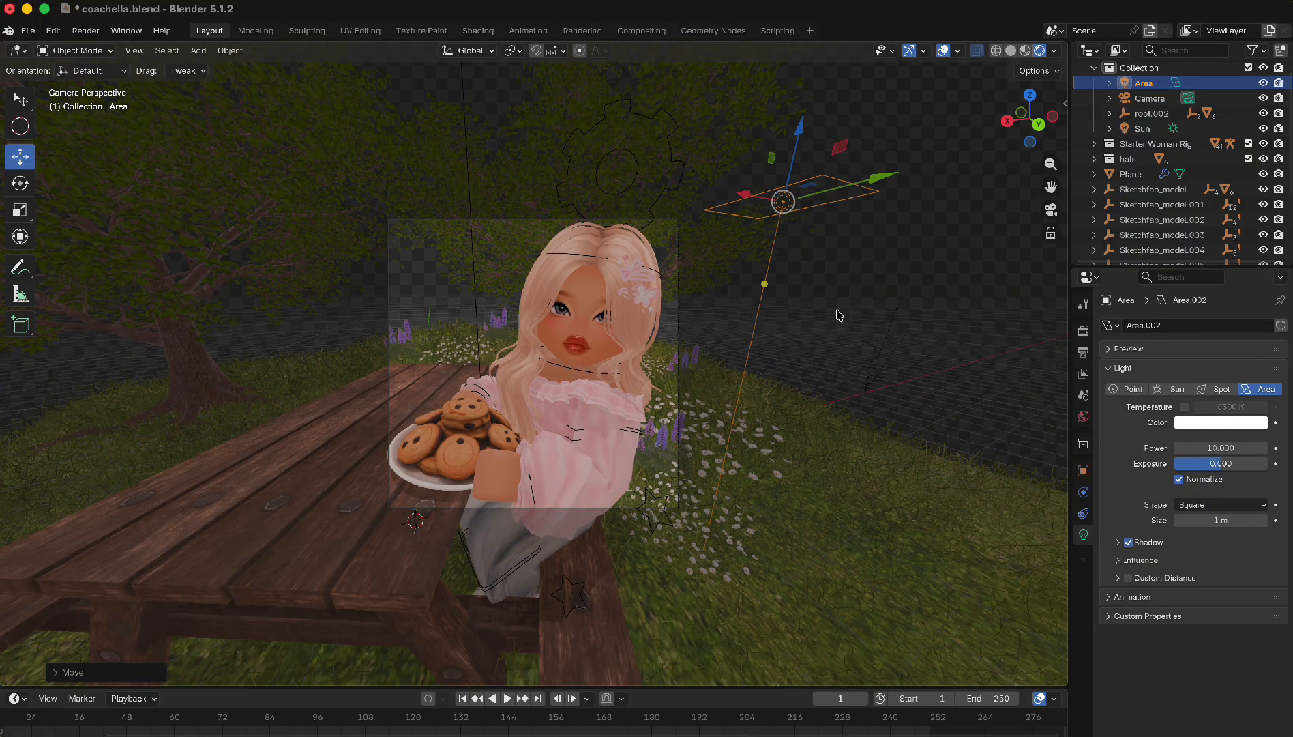
# - Center the Area light directly over the woman's head and raise it along the Z axis
pyautogui.scroll(5, 838, 314)
pyautogui.scroll(-4, 838, 314)
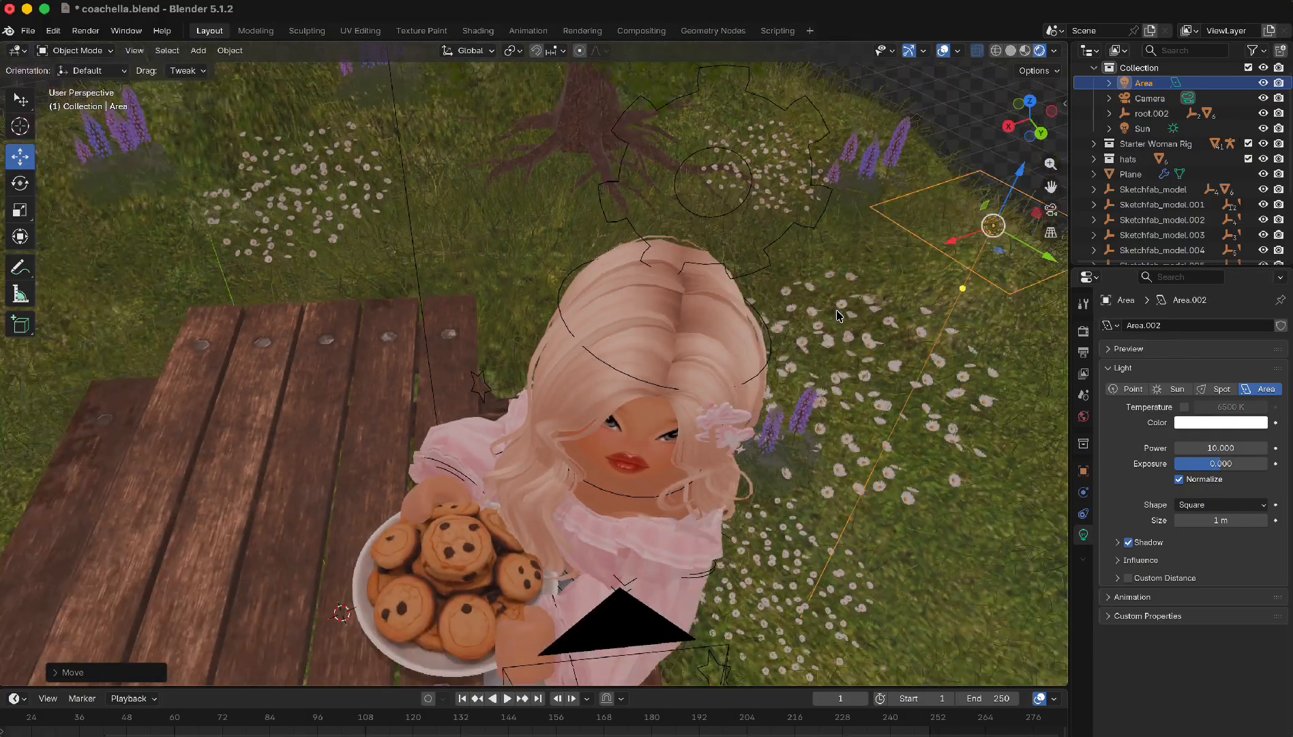
pyautogui.scroll(-2, 838, 315)
pyautogui.moveTo(846, 271); pyautogui.dragTo(633, 311)
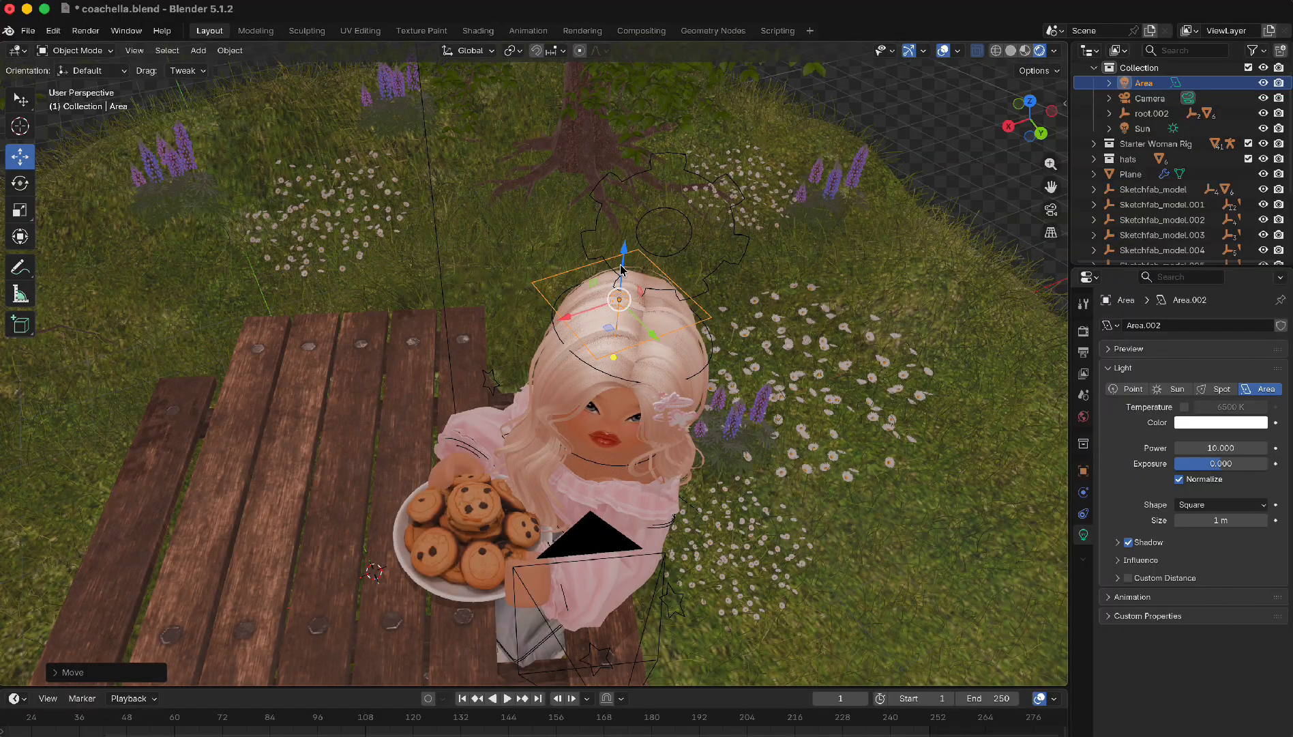
pyautogui.moveTo(623, 261); pyautogui.dragTo(629, 214)
pyautogui.moveTo(637, 271); pyautogui.dragTo(667, 261)
pyautogui.moveTo(667, 262); pyautogui.dragTo(652, 233, button='middle')
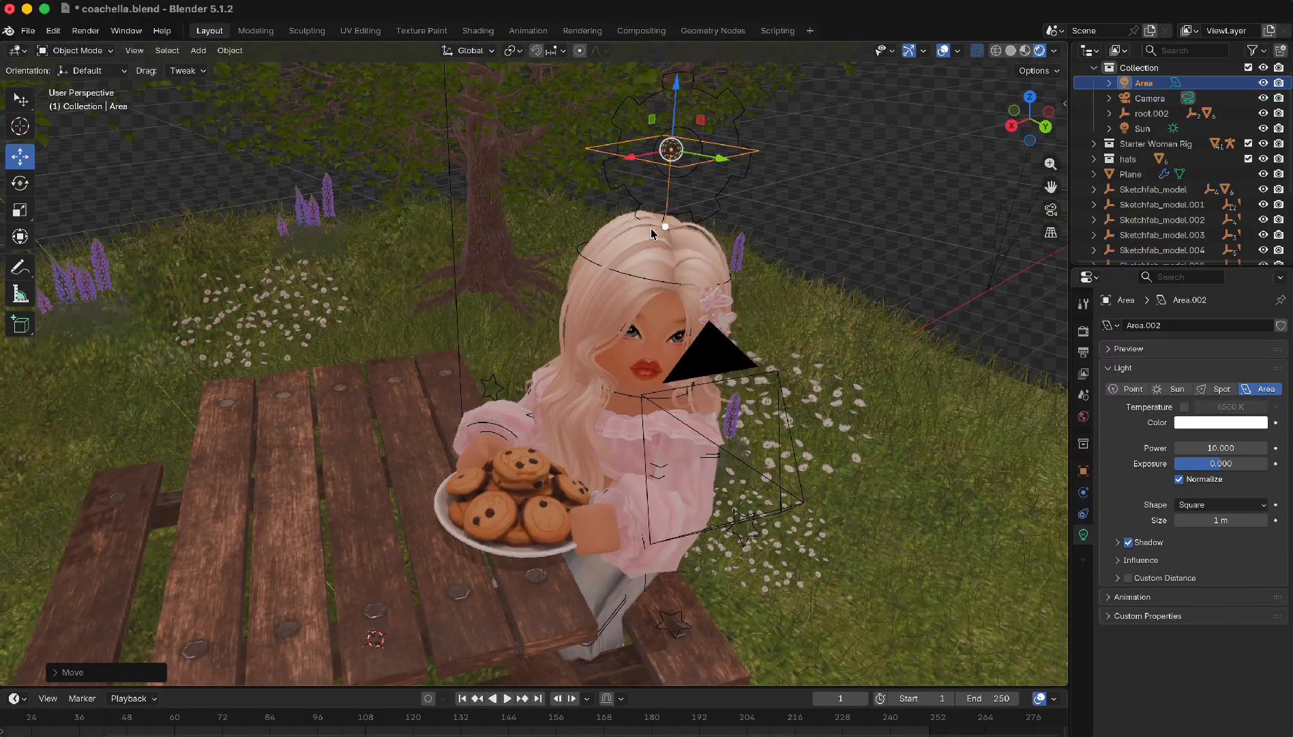
pyautogui.moveTo(679, 83); pyautogui.dragTo(697, 61)
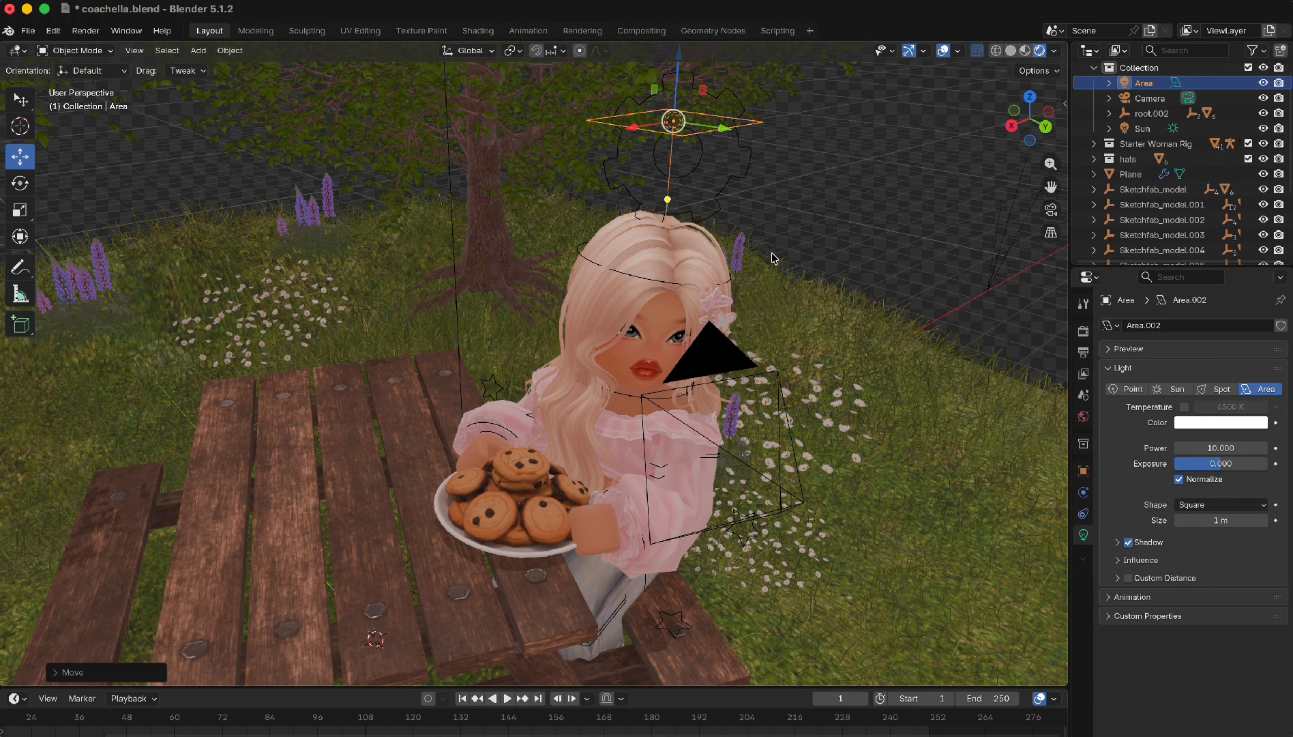
# - Duplicate the overhead Area light and move the copy along the X axis to the flower side of the woman
pyautogui.hscroll(5, 773, 254)
pyautogui.click(876, 210)
pyautogui.scroll(10, 876, 209)
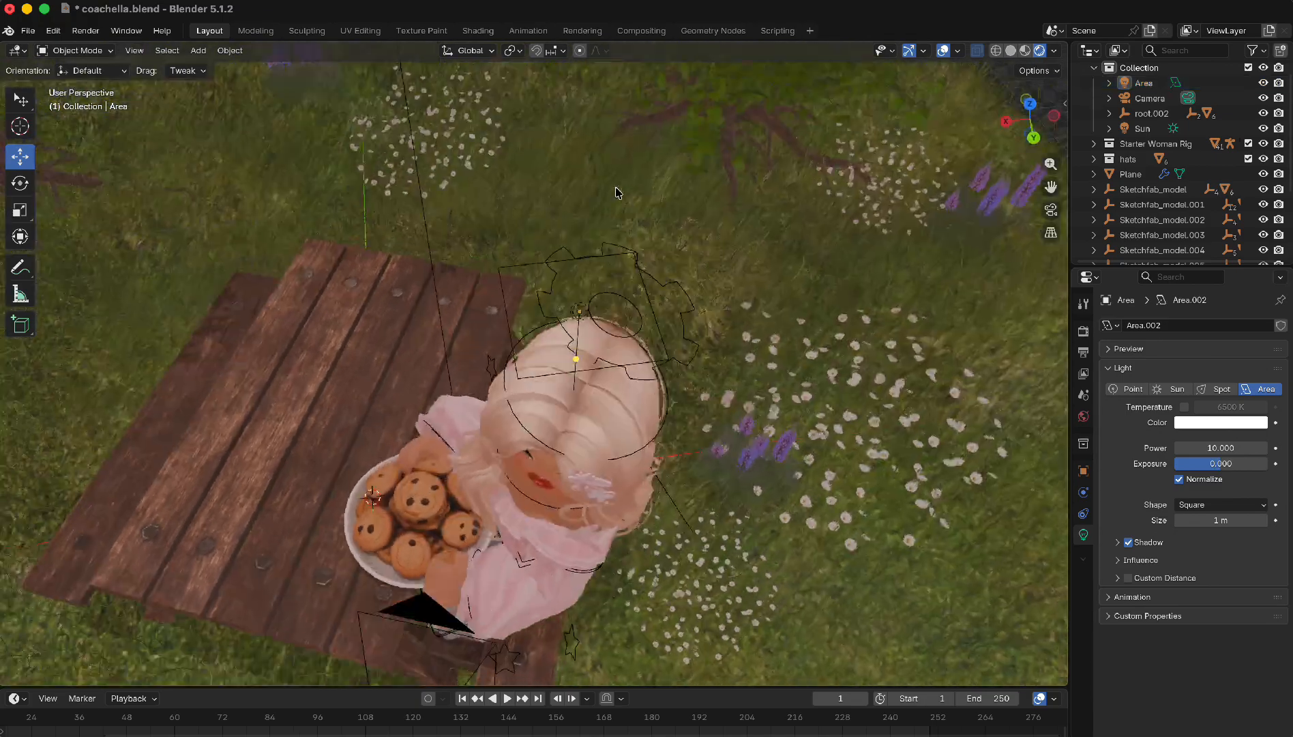
pyautogui.click(567, 319)
pyautogui.click(575, 310)
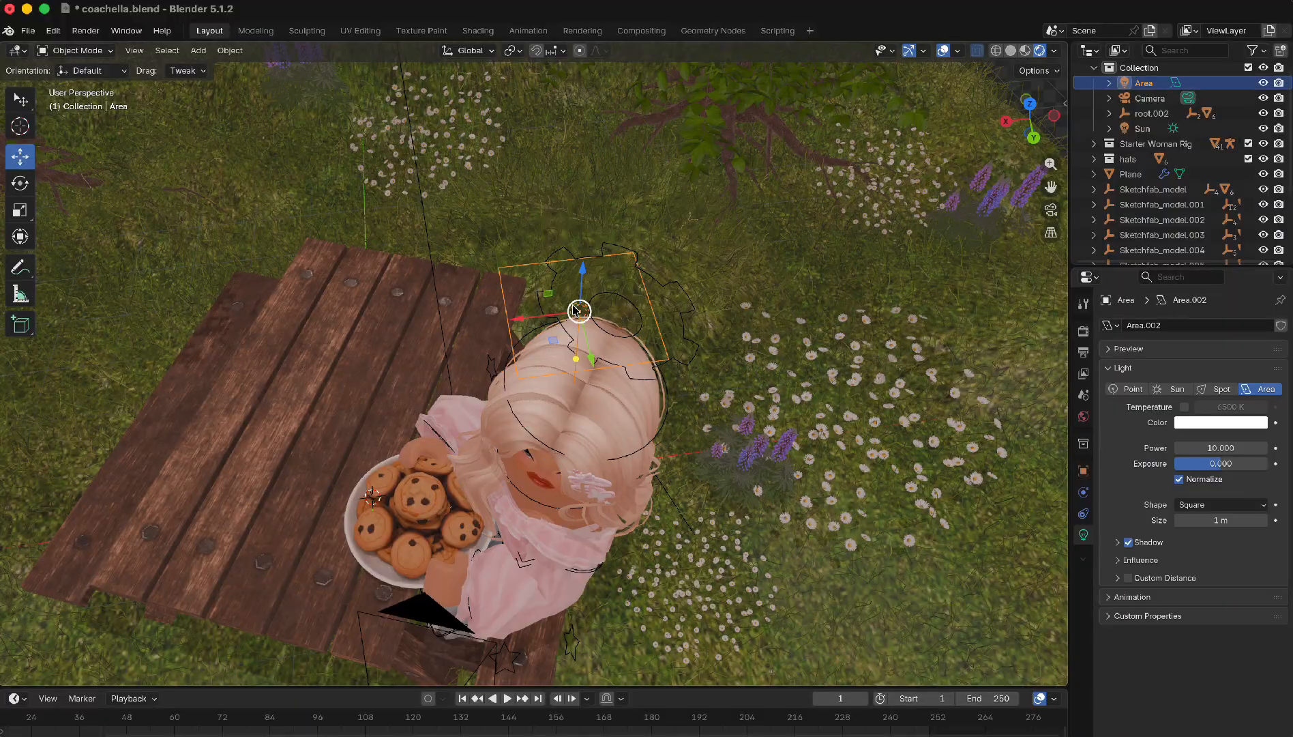
pyautogui.hotkey('ctrl', 'c')
pyautogui.hotkey('ctrl', 'v')
pyautogui.press('g')
pyautogui.press('x')
pyautogui.click(786, 286)
pyautogui.click(920, 315)
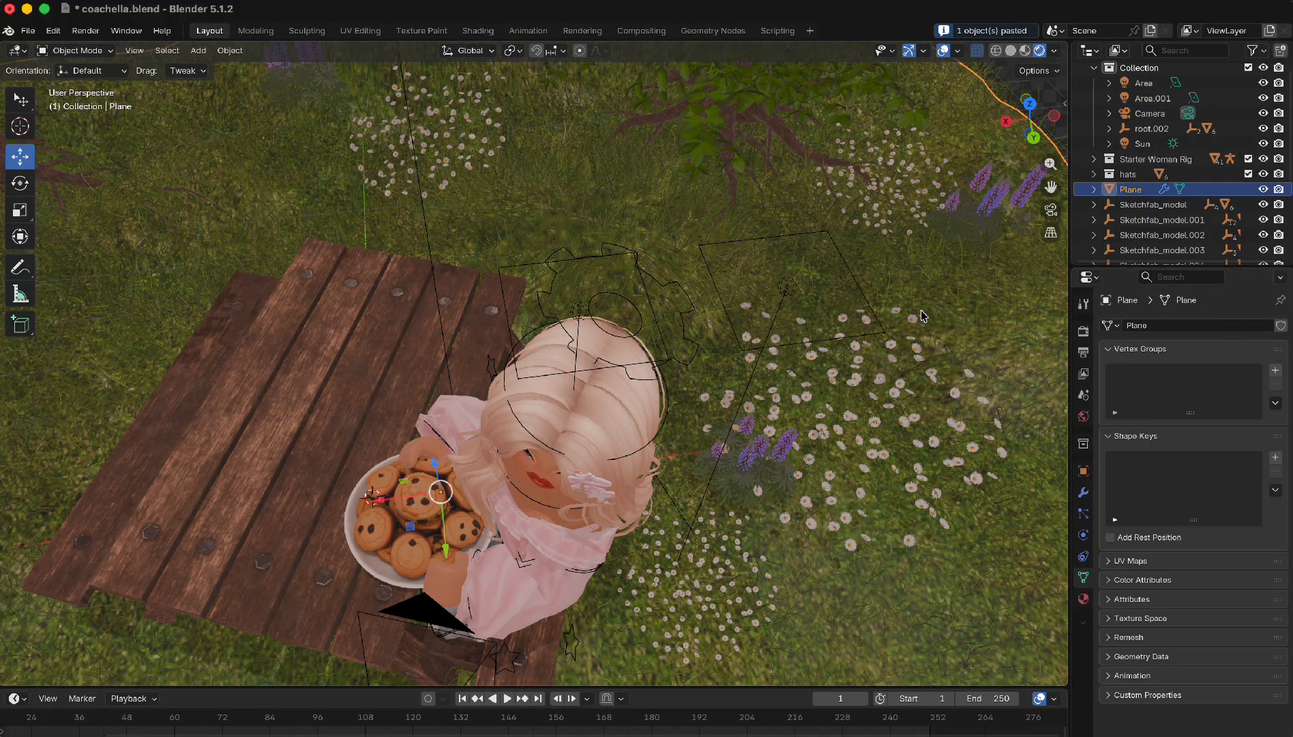
pyautogui.click(787, 290)
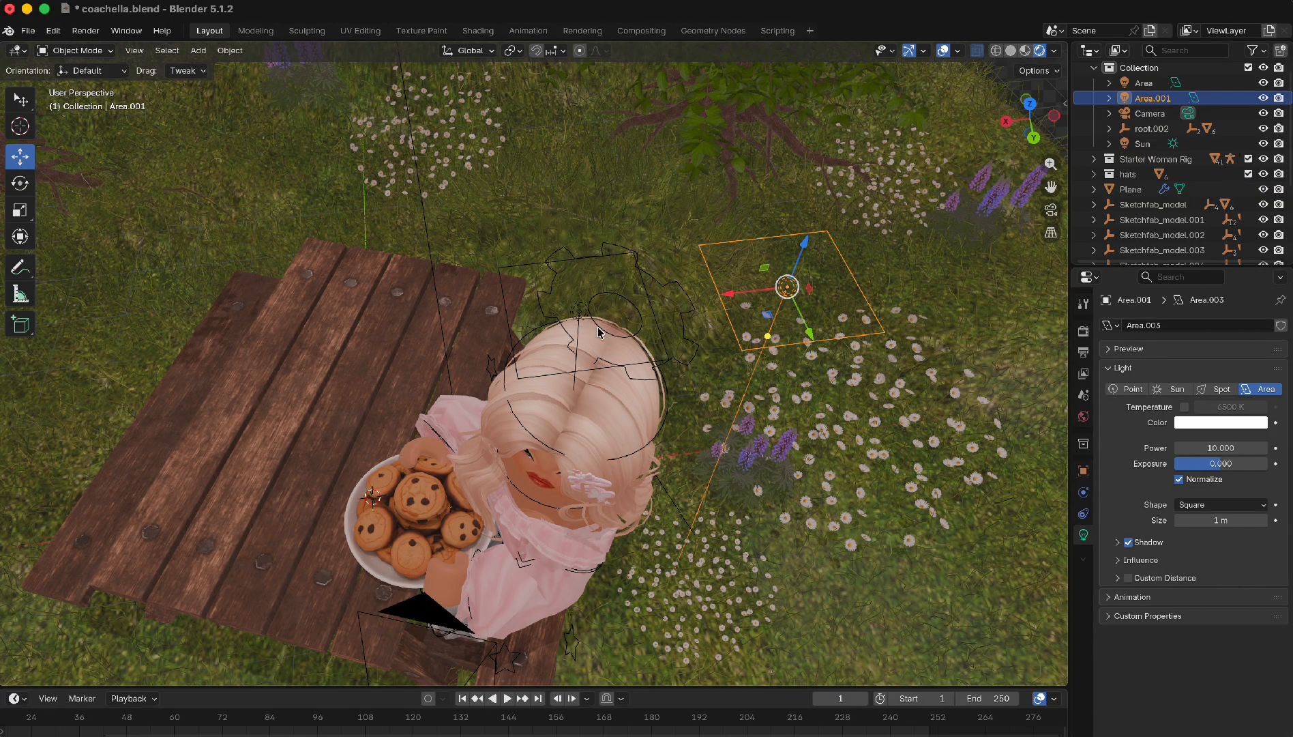
# - Change the copied Area light's shape to Rectangle and resize it to about 1.87 m by 0.363 m
pyautogui.click(1177, 506)
pyautogui.click(1201, 533)
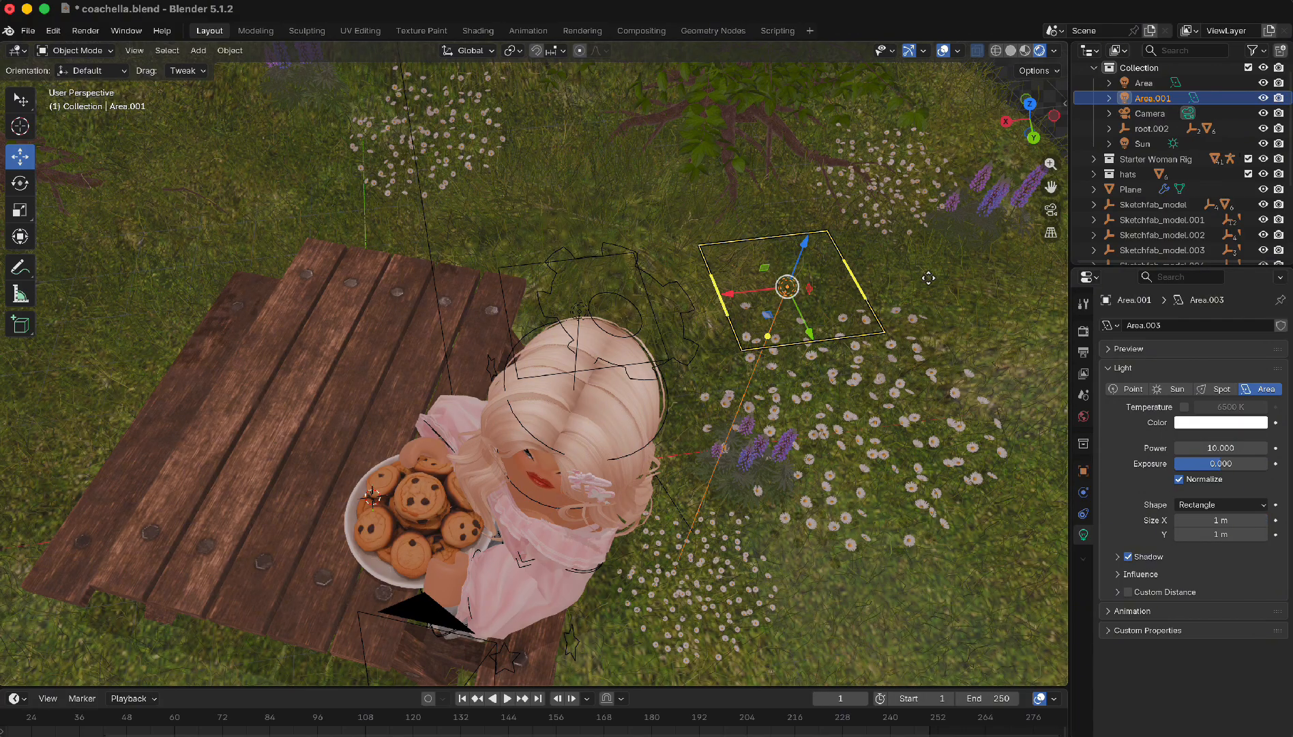
pyautogui.moveTo(857, 281); pyautogui.dragTo(917, 274)
pyautogui.moveTo(765, 241); pyautogui.dragTo(737, 292)
# - Rotate the rectangular Area light upright and lower it to stand beside the woman
pyautogui.click(31, 183)
pyautogui.click(19, 158)
pyautogui.moveTo(785, 341); pyautogui.dragTo(835, 17, button='middle')
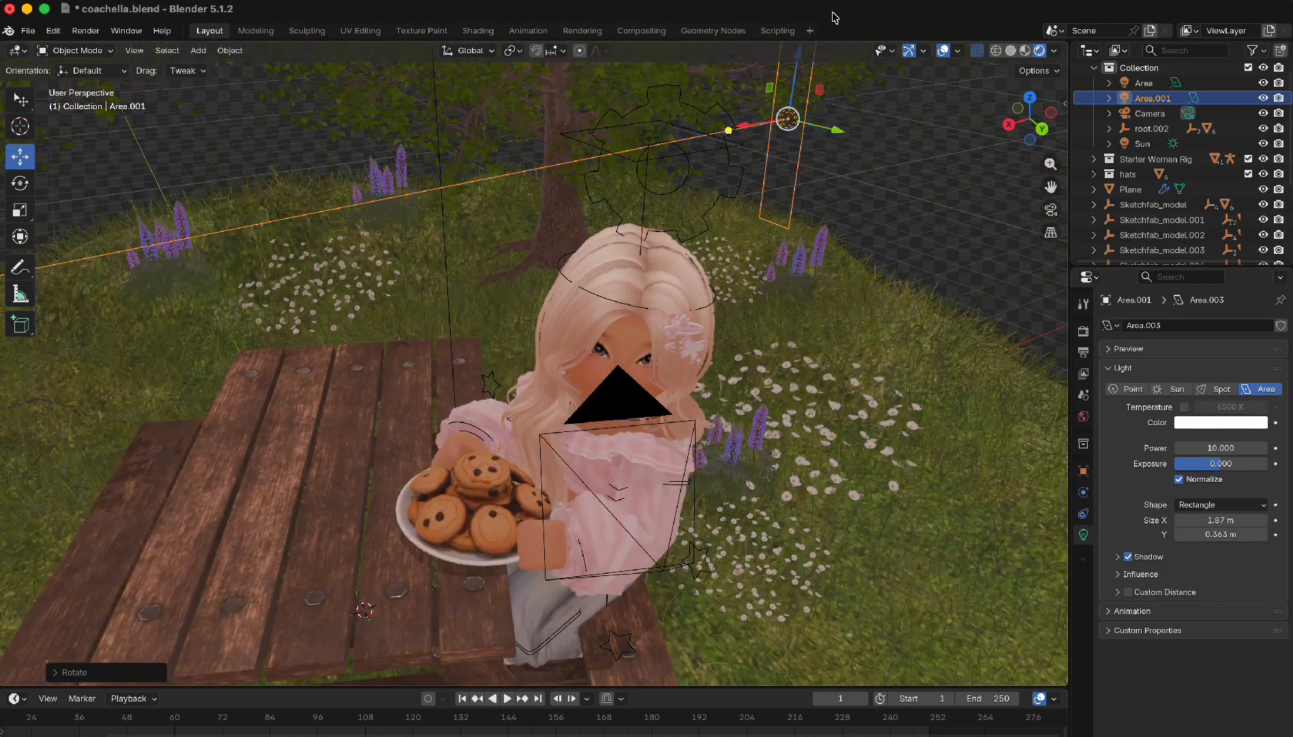
pyautogui.moveTo(796, 79); pyautogui.dragTo(756, 371)
pyautogui.moveTo(779, 428); pyautogui.dragTo(746, 410)
pyautogui.click(19, 183)
# - Paste another copy of the rectangular Area light, widen its Y size to about 0.893 m, and place it behind the woman
pyautogui.hotkey('shift', 'space')
pyautogui.press('g')
pyautogui.hotkey('ctrl', 'v')
pyautogui.moveTo(747, 410); pyautogui.dragTo(550, 413, button='middle')
pyautogui.moveTo(537, 429); pyautogui.dragTo(562, 466)
pyautogui.moveTo(534, 519); pyautogui.dragTo(442, 594)
pyautogui.click(21, 183)
pyautogui.click(21, 157)
pyautogui.moveTo(447, 501); pyautogui.dragTo(441, 471)
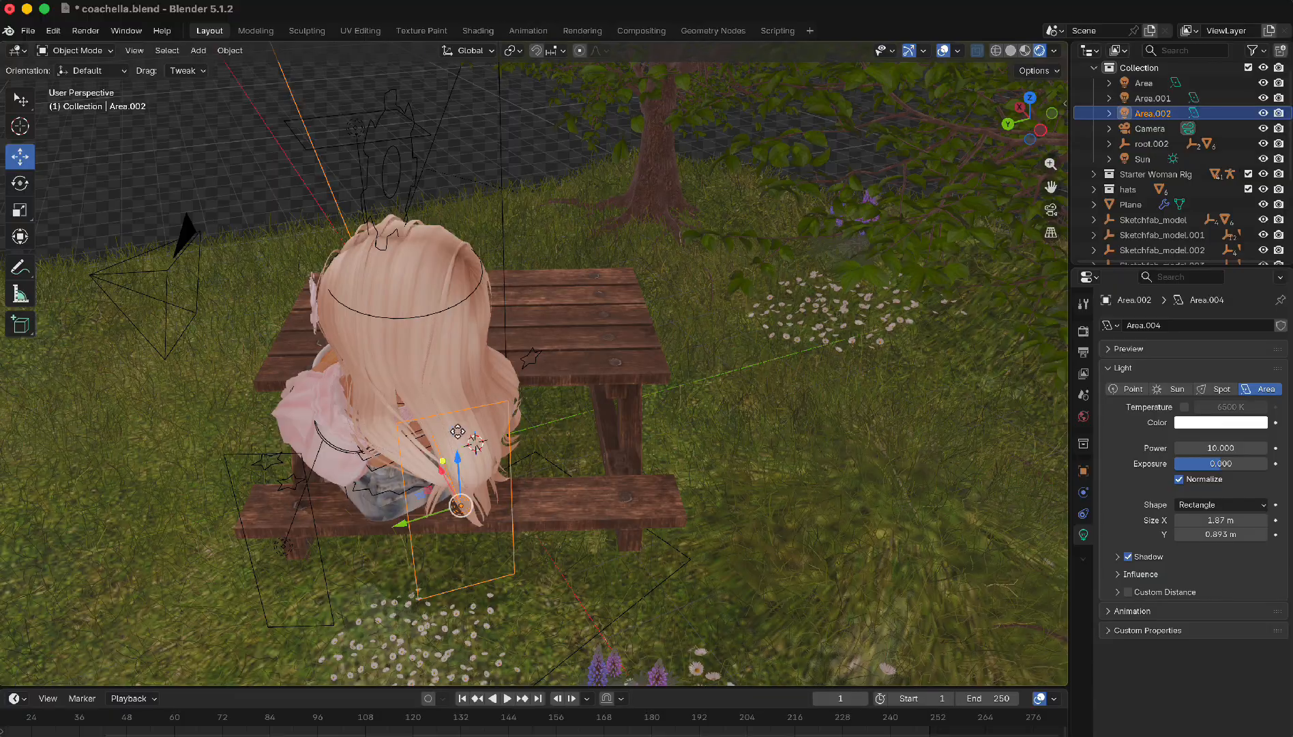
# - Duplicate a rectangular Area light again, slide the copy to another side of the woman, and raise it
pyautogui.moveTo(528, 473); pyautogui.dragTo(219, 436, button='middle')
pyautogui.click(209, 426)
pyautogui.hotkey('ctrl', 'c')
pyautogui.hotkey('ctrl', 'v')
pyautogui.moveTo(162, 444); pyautogui.dragTo(450, 470)
pyautogui.moveTo(506, 433); pyautogui.dragTo(508, 361)
pyautogui.moveTo(545, 367); pyautogui.dragTo(95, 334, button='middle')
# - Rotate the newest rectangular Area light toward the woman and fine-tune its position
pyautogui.click(21, 183)
pyautogui.moveTo(528, 375); pyautogui.dragTo(450, 427)
pyautogui.click(20, 157)
pyautogui.moveTo(535, 427); pyautogui.dragTo(484, 402)
pyautogui.click(22, 183)
pyautogui.click(21, 157)
pyautogui.moveTo(389, 405); pyautogui.dragTo(503, 375)
pyautogui.click(24, 185)
# - Select the rectangular Area light standing over the flowers beside the woman, lower it slightly, and adjust its rotation
pyautogui.click(861, 416)
pyautogui.click(850, 408)
pyautogui.click(20, 157)
pyautogui.moveTo(908, 428); pyautogui.dragTo(905, 456)
pyautogui.click(20, 183)
pyautogui.click(1016, 736)
pyautogui.click(940, 543)
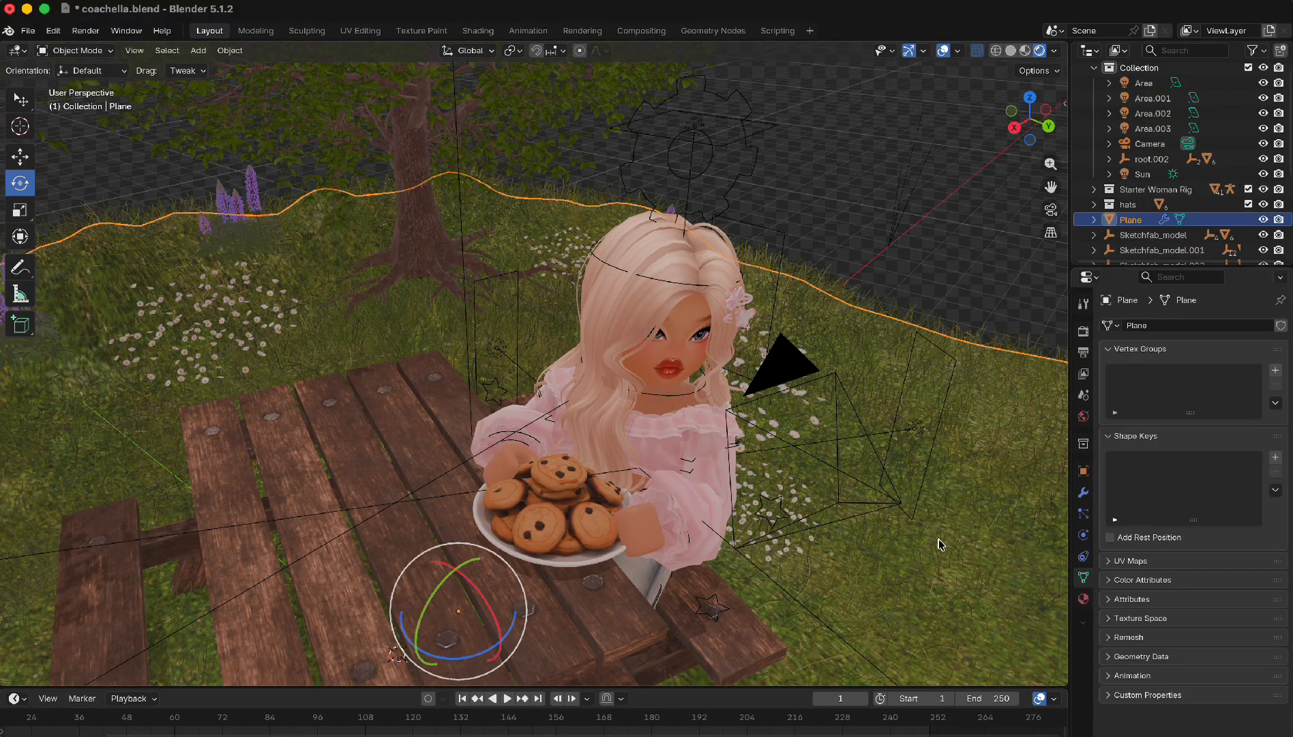
# - Deselect the ground plane and check the Area light setup through the active camera
pyautogui.hscroll(5, 940, 544)
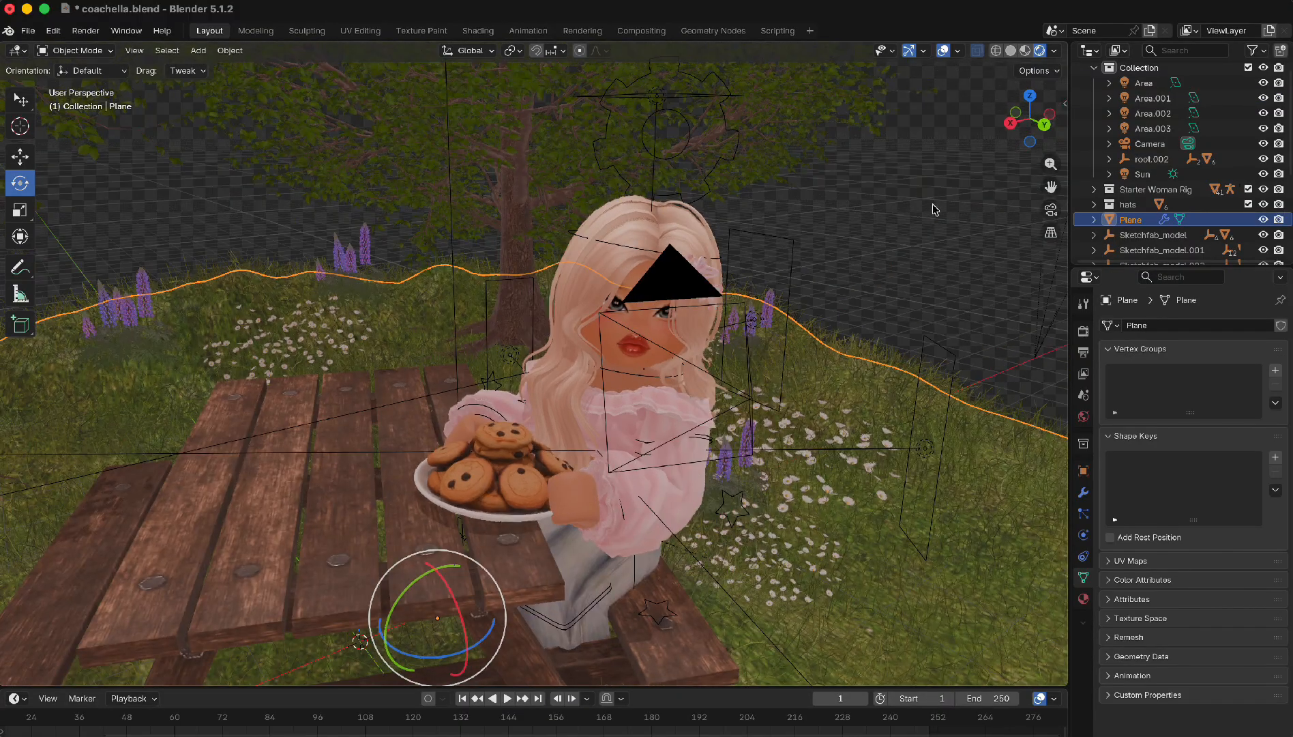
pyautogui.click(940, 225)
pyautogui.hscroll(5, 940, 225)
pyautogui.scroll(-3, 939, 225)
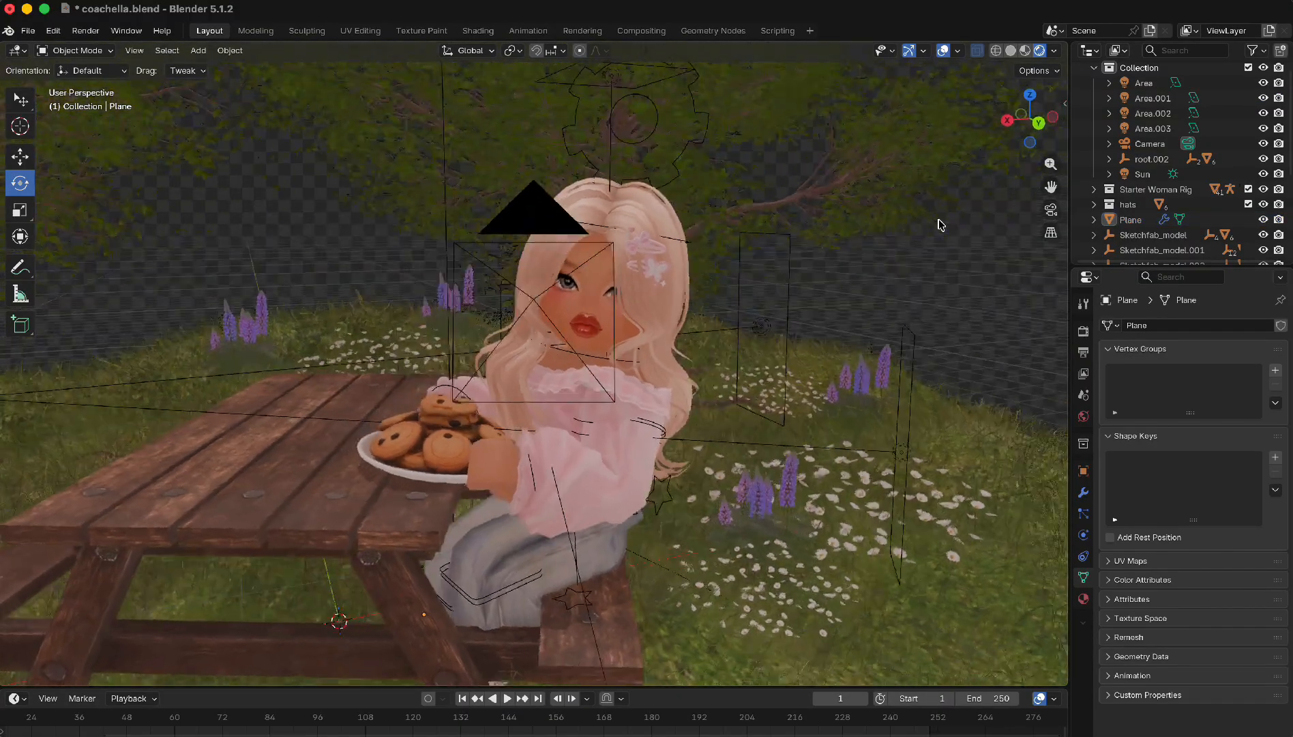
pyautogui.hscroll(-3, 940, 225)
pyautogui.click(135, 51)
pyautogui.moveTo(191, 250)
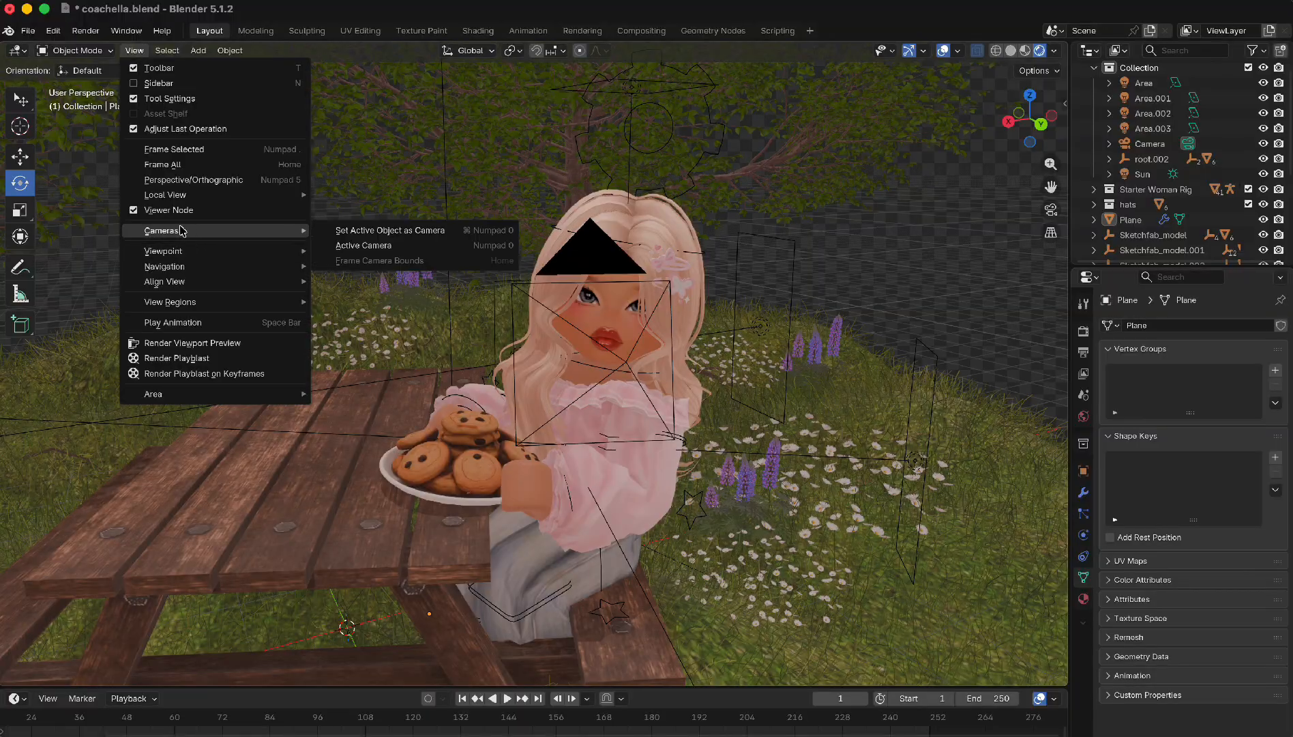
pyautogui.click(350, 251)
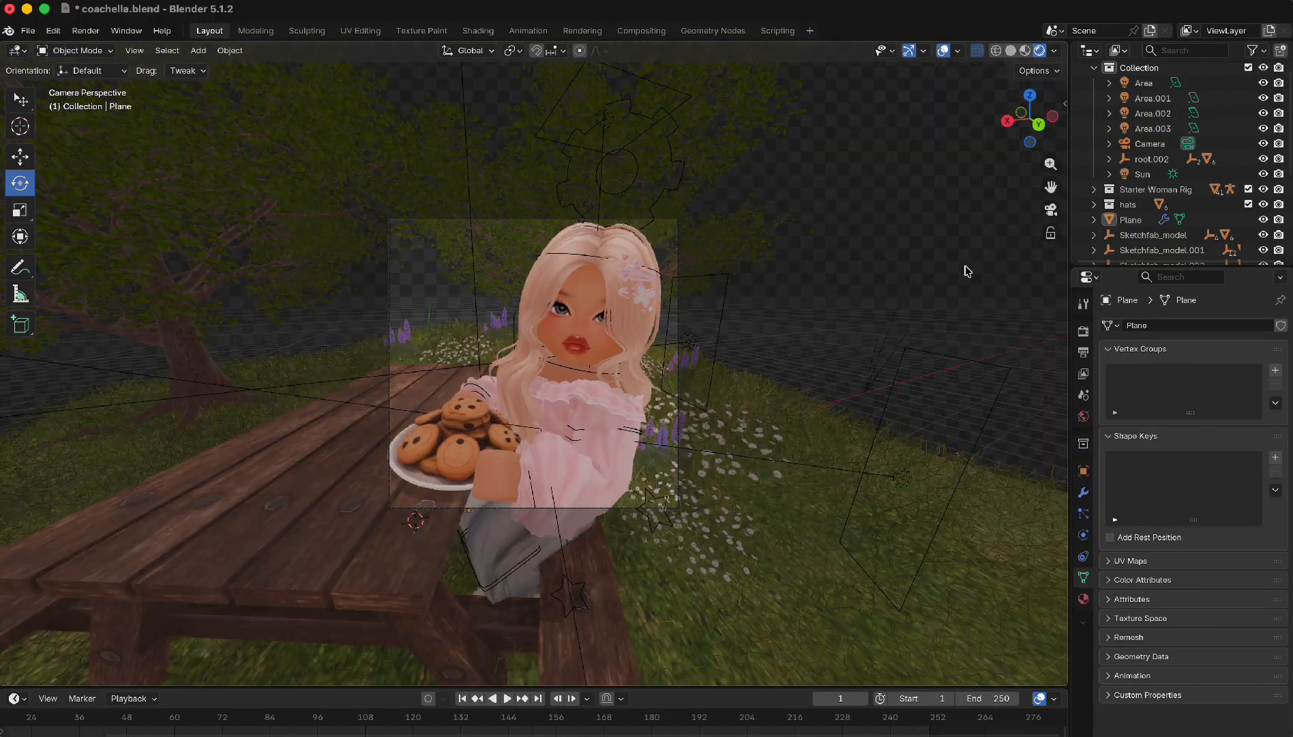
# - Switch the render engine to Cycles to preview the picnic scene's lighting, and deselect the light beside the flowers
pyautogui.click(901, 480)
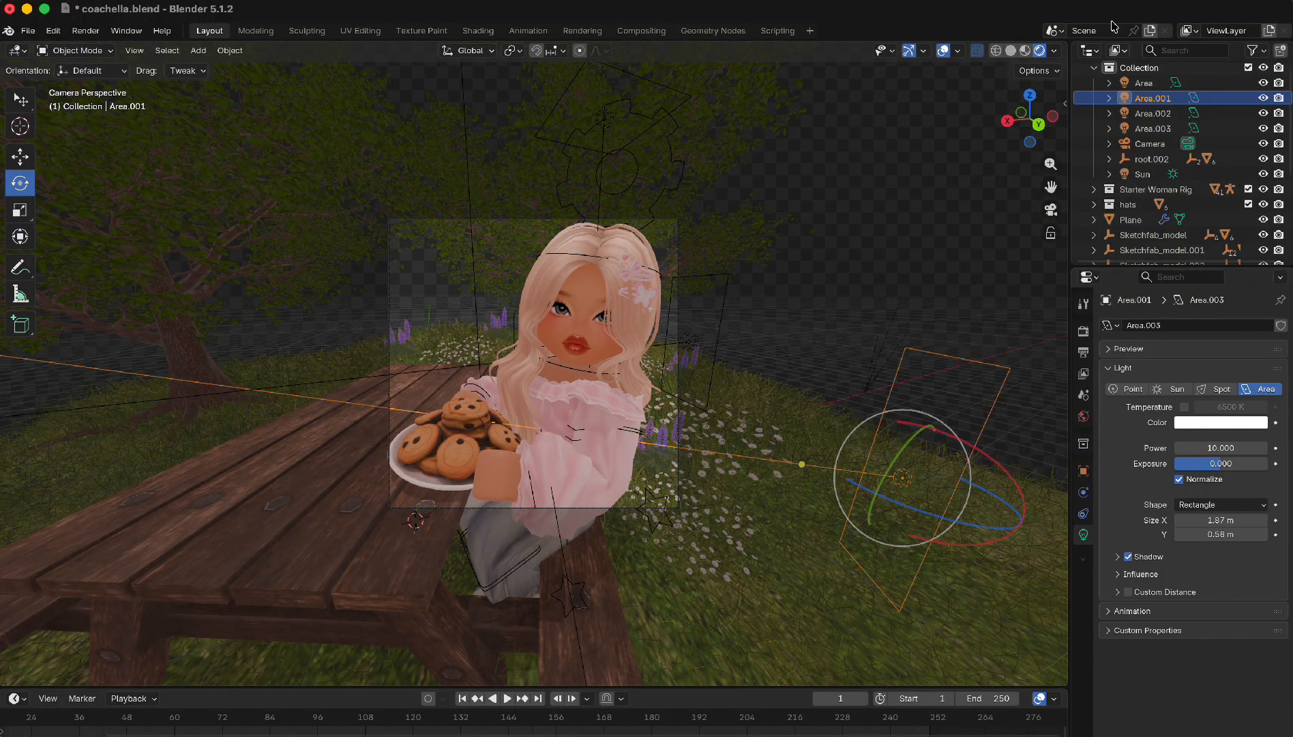
pyautogui.click(1083, 331)
pyautogui.click(1214, 325)
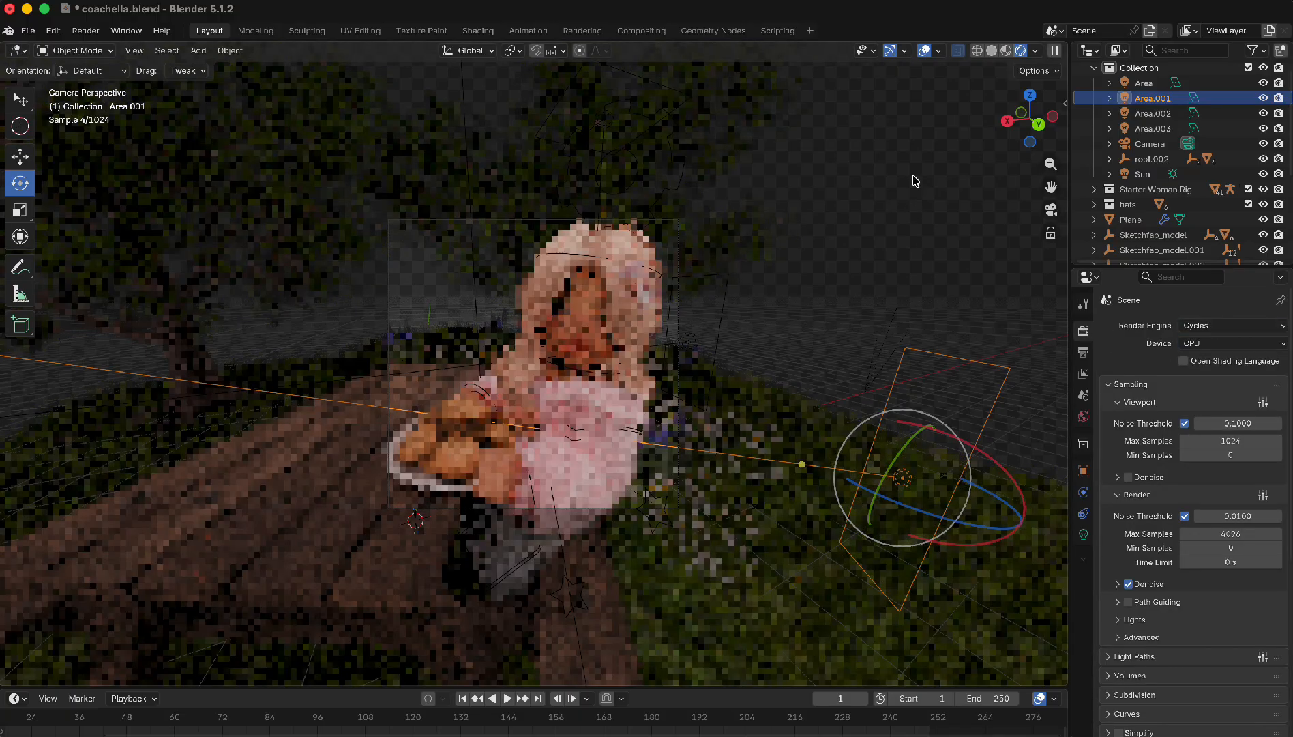
pyautogui.click(915, 180)
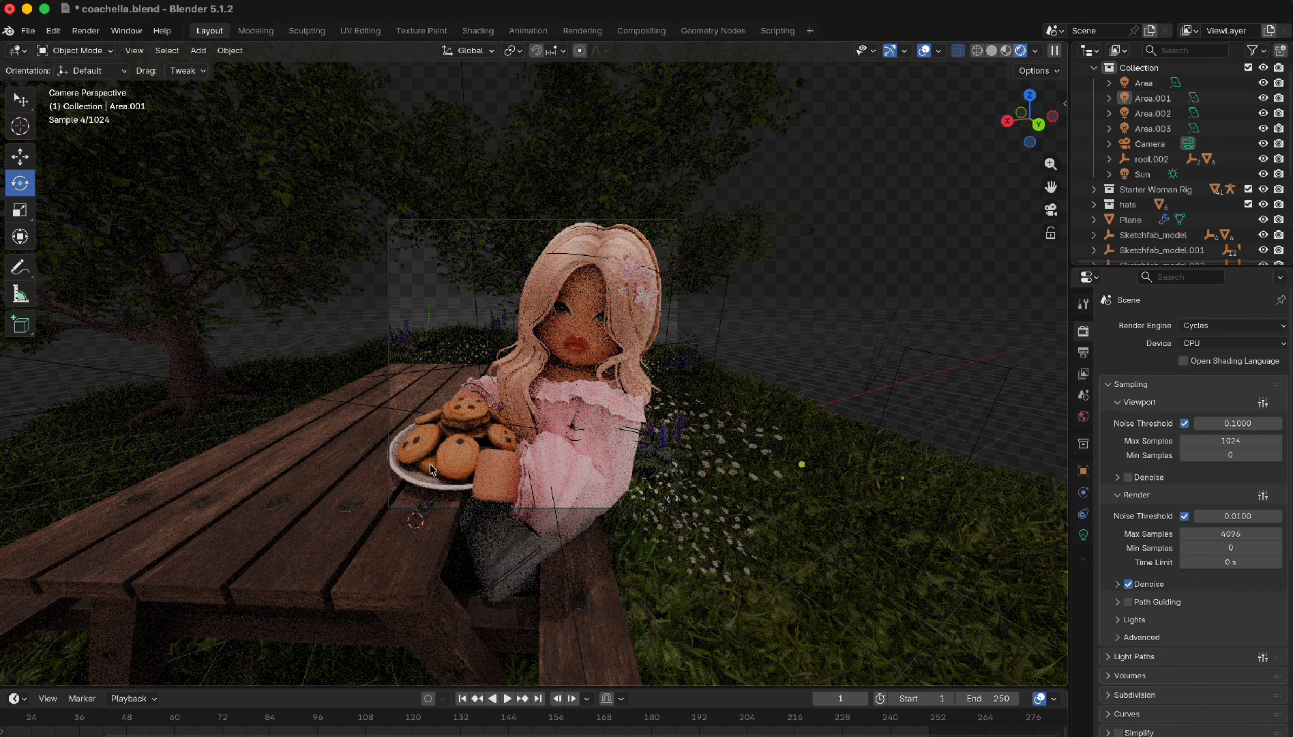
# - Set the square Area light above the woman's head to a power of 15 and tint it pale pink
pyautogui.click(1153, 82)
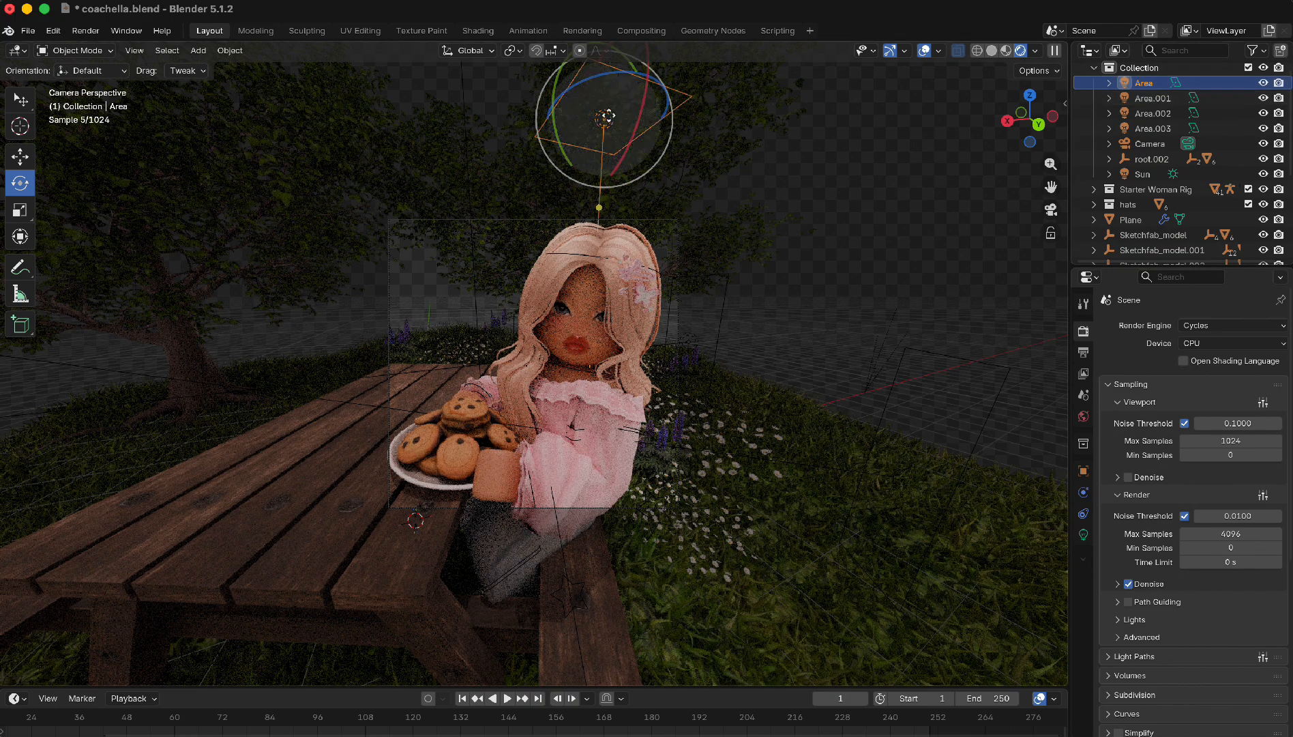
pyautogui.click(1149, 98)
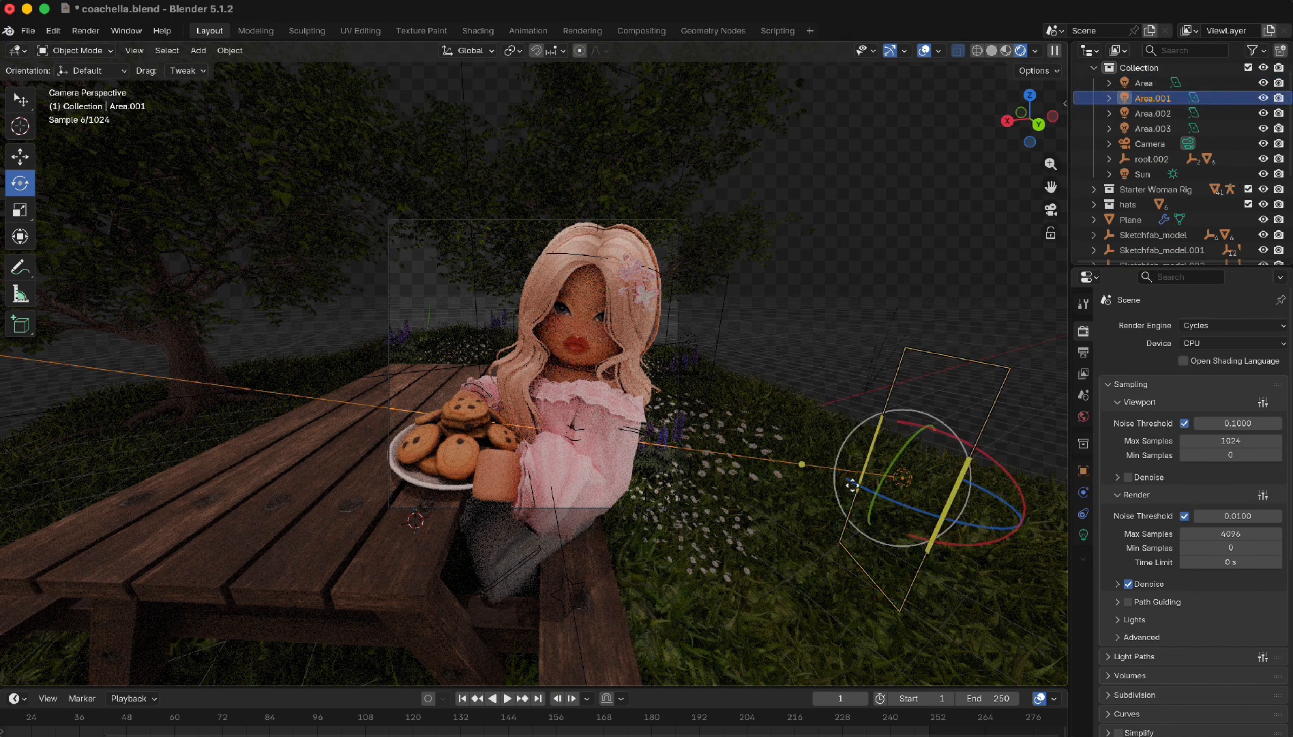
pyautogui.click(1146, 83)
pyautogui.click(1083, 534)
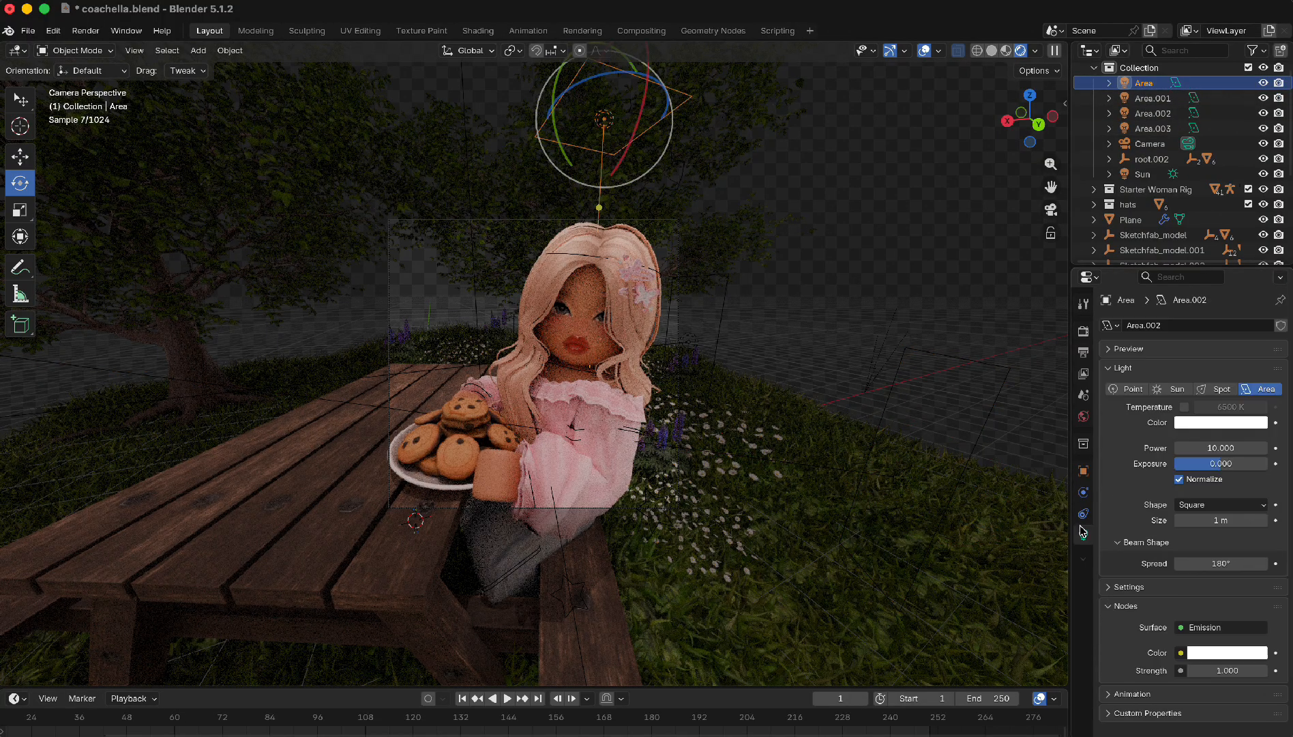
pyautogui.click(1224, 448)
pyautogui.write('15')
pyautogui.press('Return')
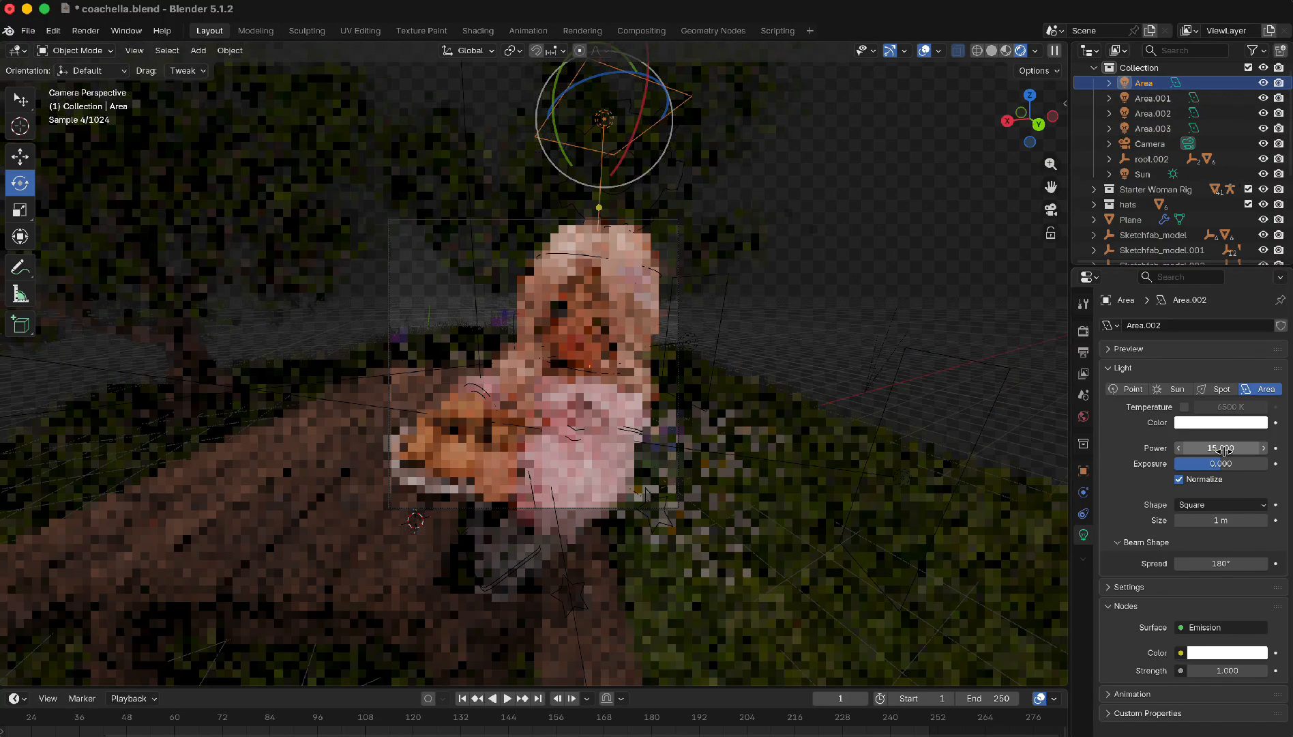
pyautogui.click(1212, 424)
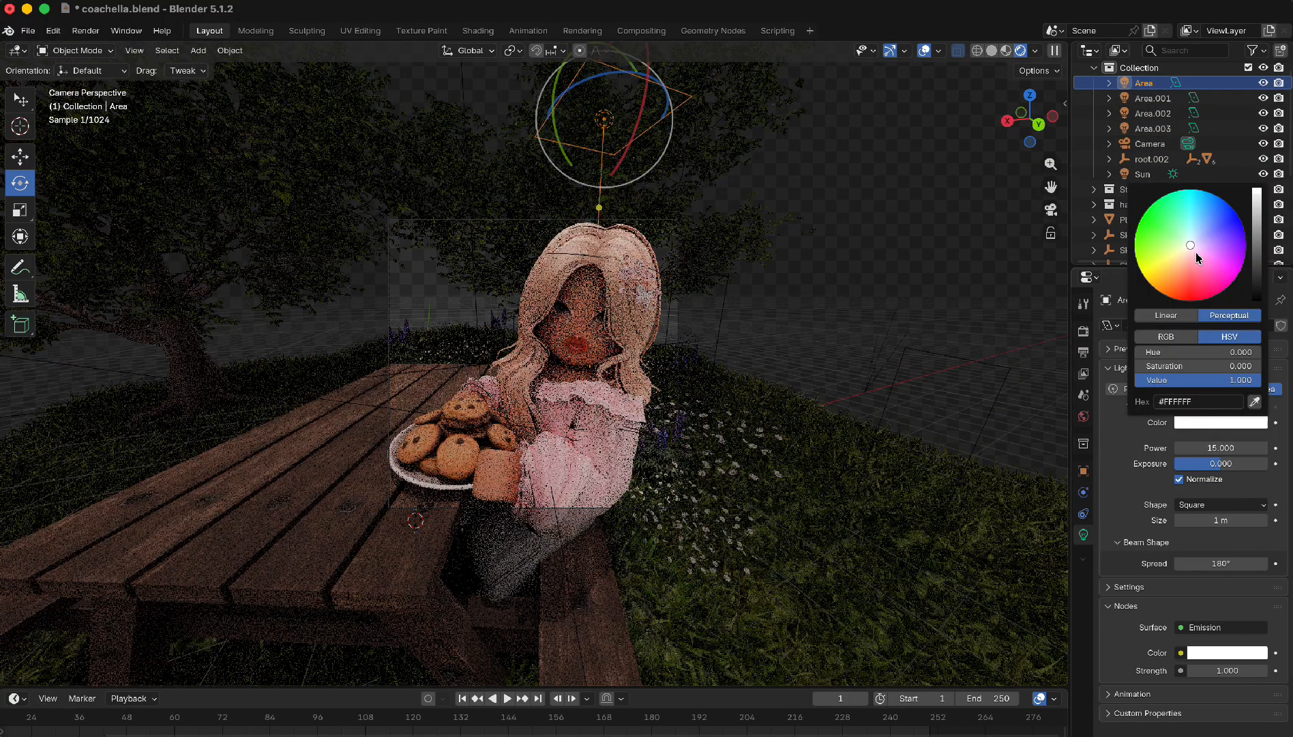
pyautogui.click(1195, 252)
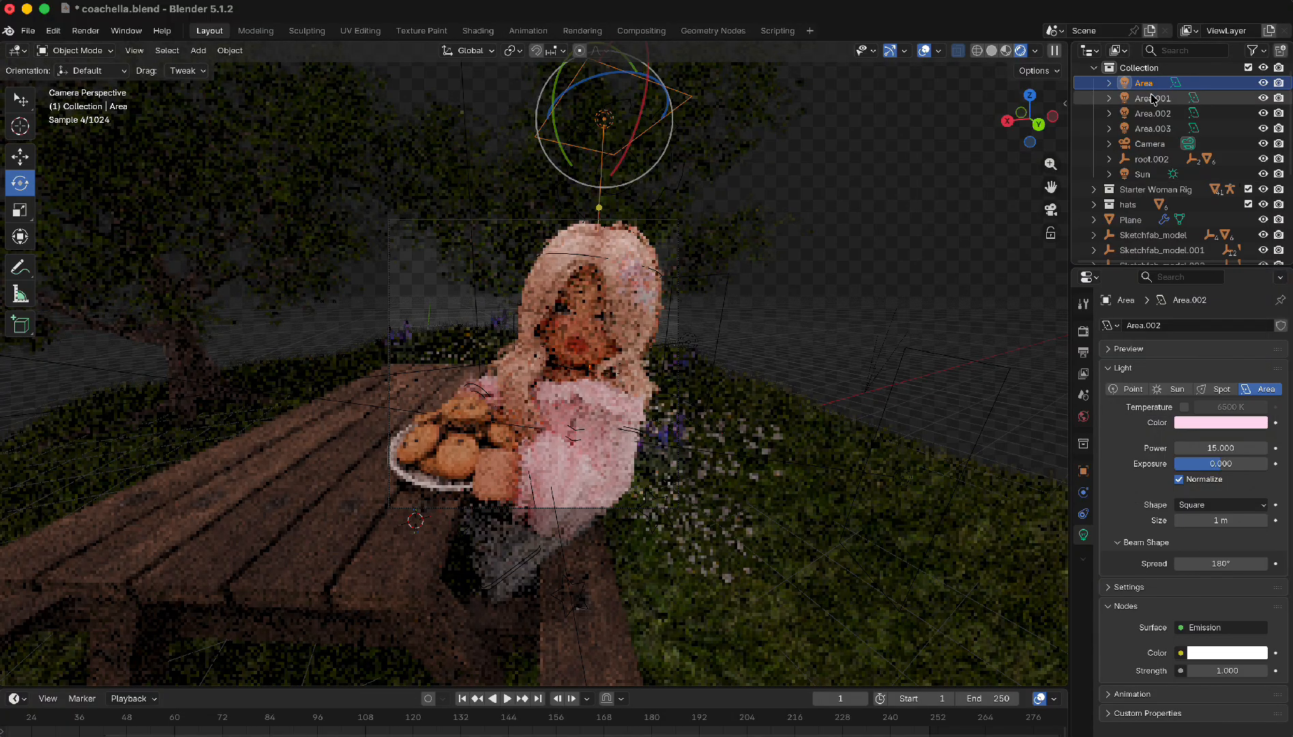
# - Give the Area.001 light a peach colour, #FFDDC2, and set its power to 50
pyautogui.click(1153, 98)
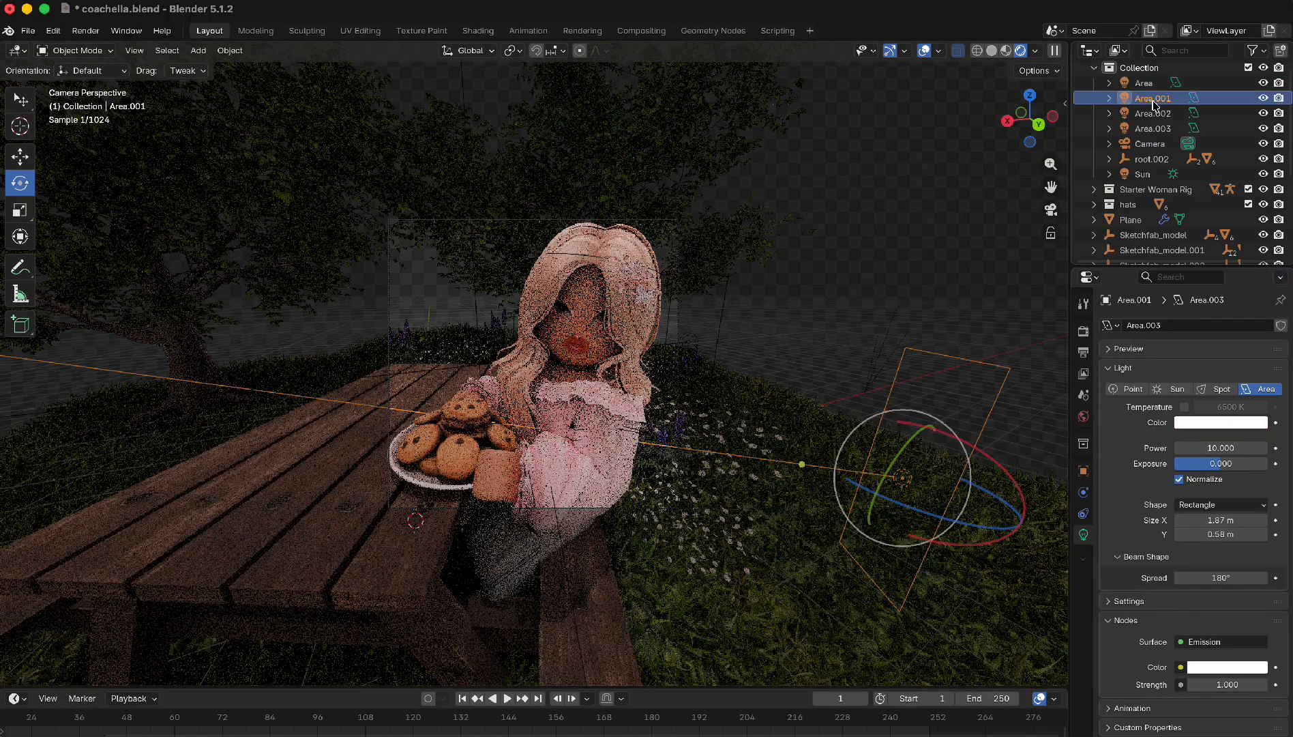
pyautogui.click(1223, 423)
pyautogui.click(1182, 263)
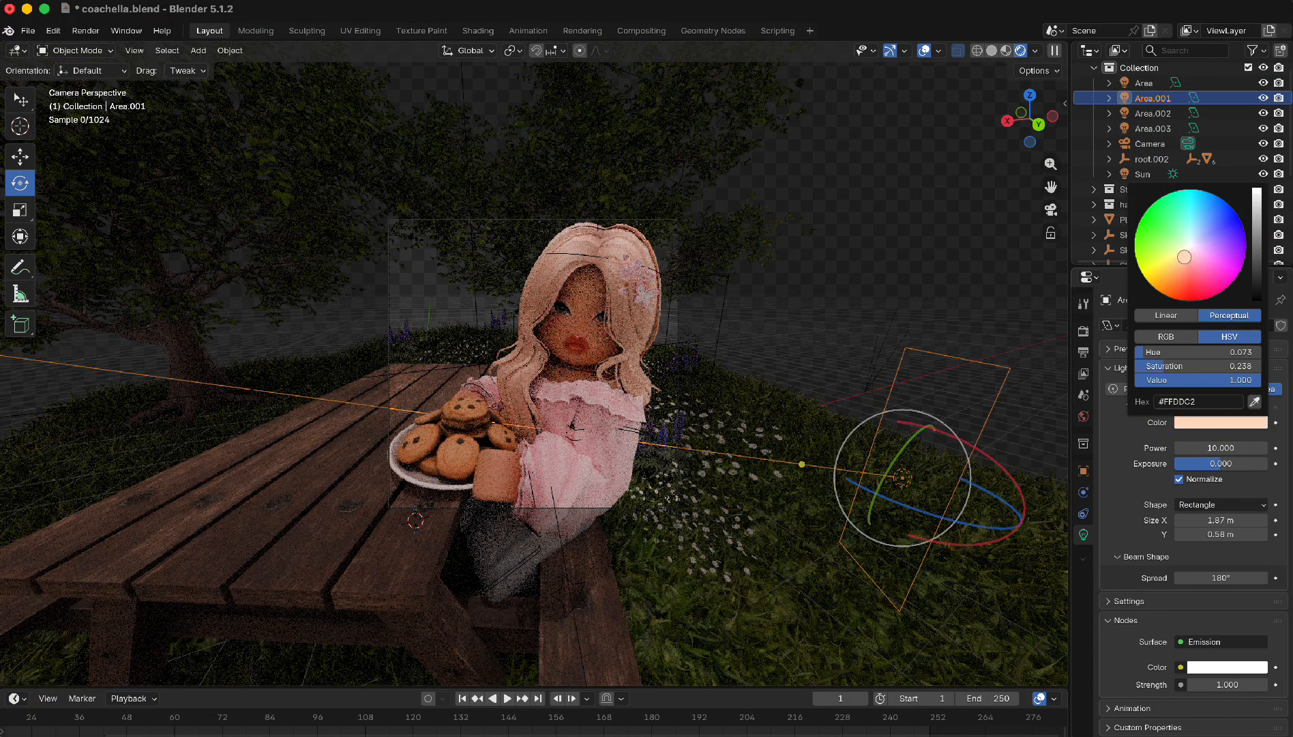
pyautogui.click(1217, 447)
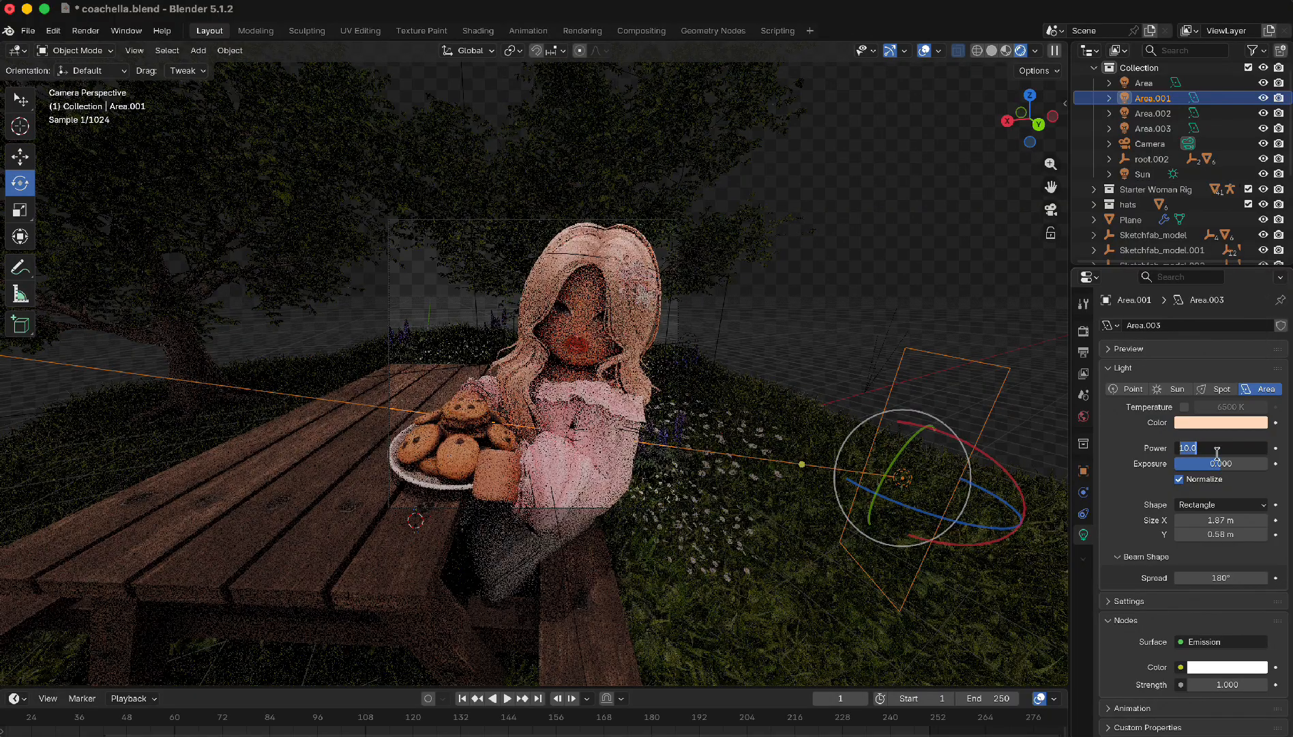
pyautogui.write('50')
pyautogui.press('Return')
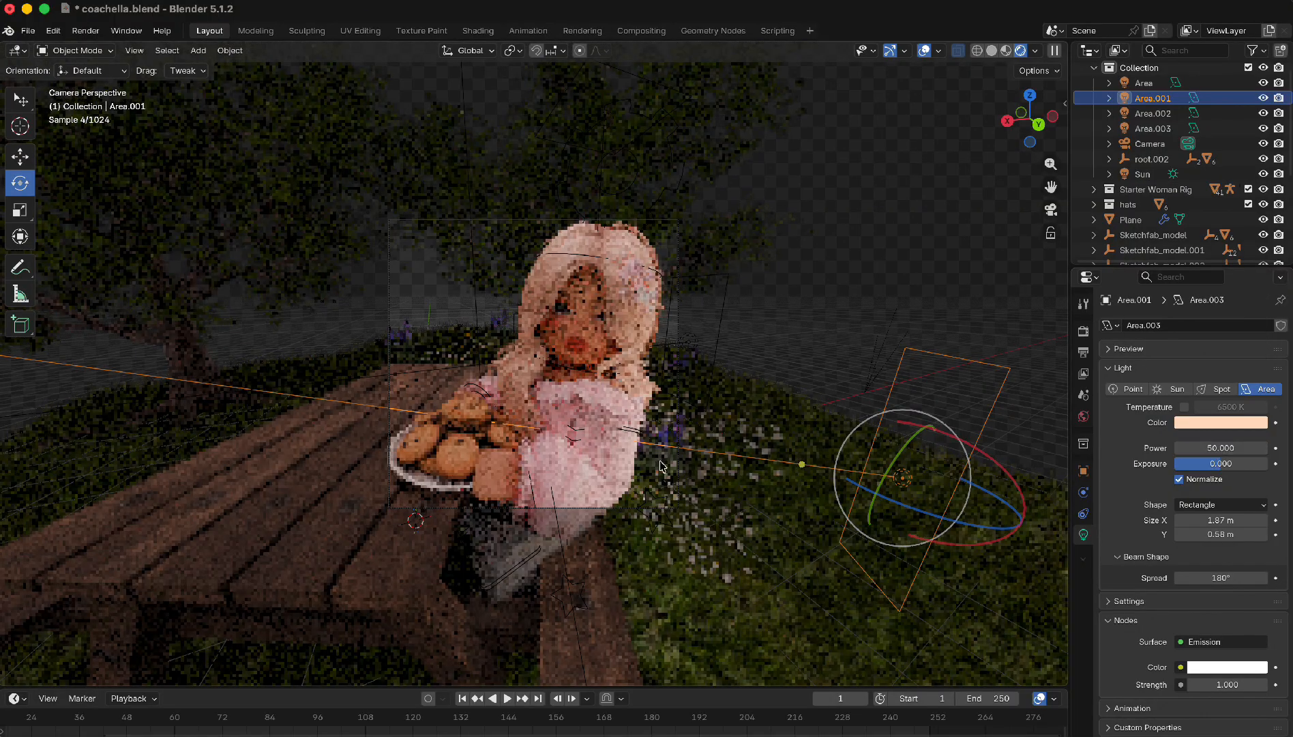
# - Set the Area.001 light's power to 60 and change its colour to pale yellow
pyautogui.click(1243, 448)
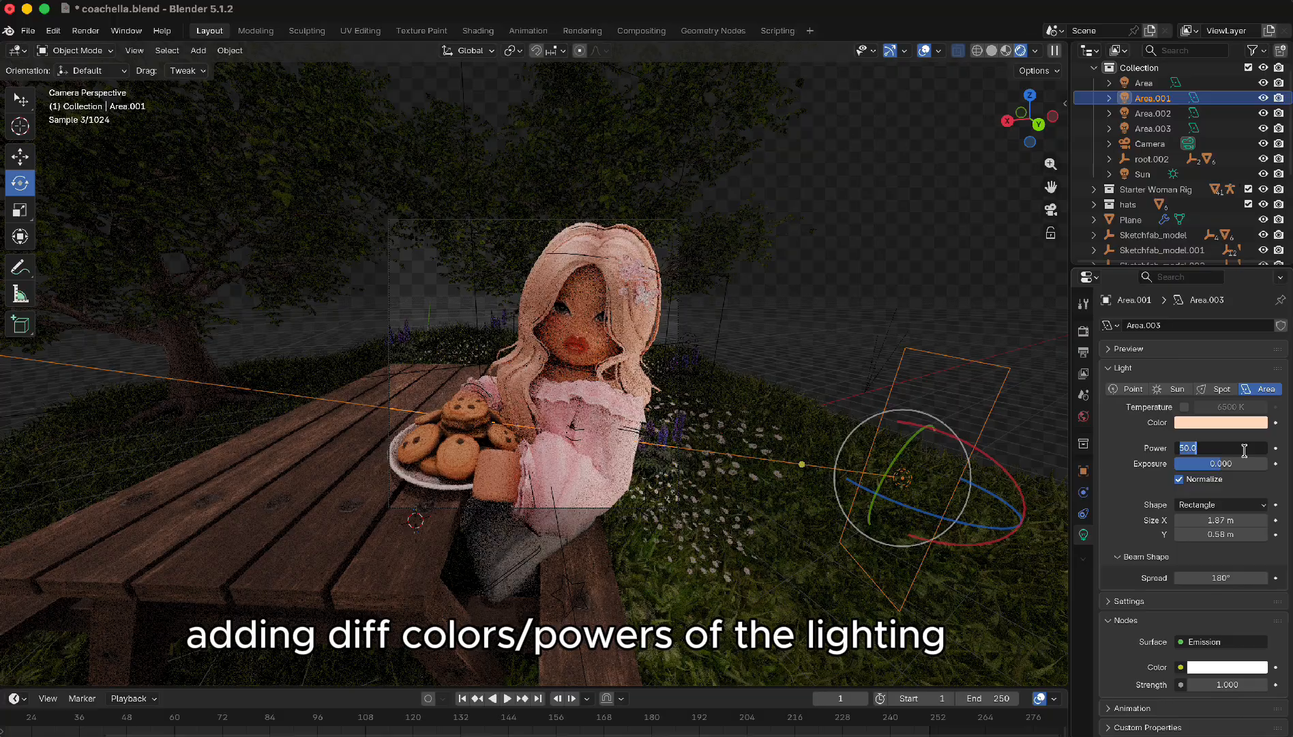
pyautogui.write('60')
pyautogui.press('Return')
pyautogui.click(1221, 423)
pyautogui.click(1174, 255)
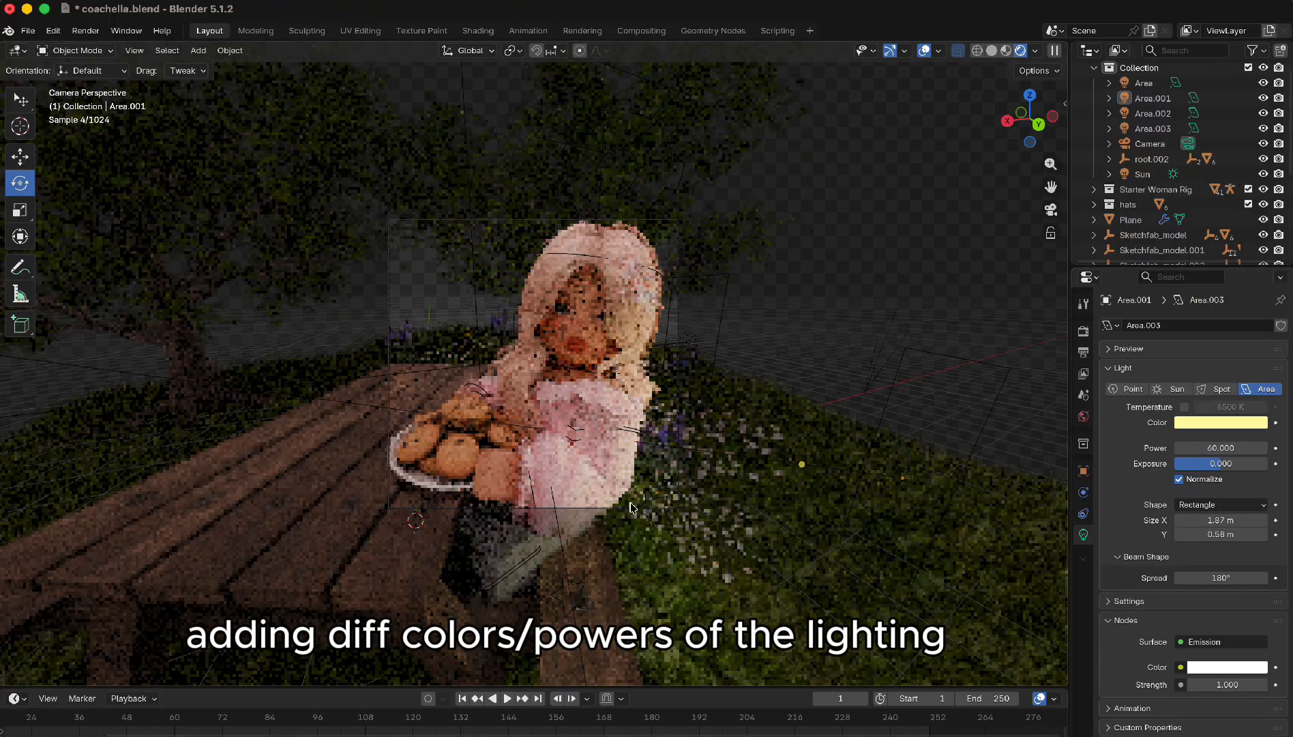
# - Set the Area.003 light's power to 60, tint it pale pink #FFE5F0, and enlarge it to about 4.29 by 1.33 m
pyautogui.click(518, 354)
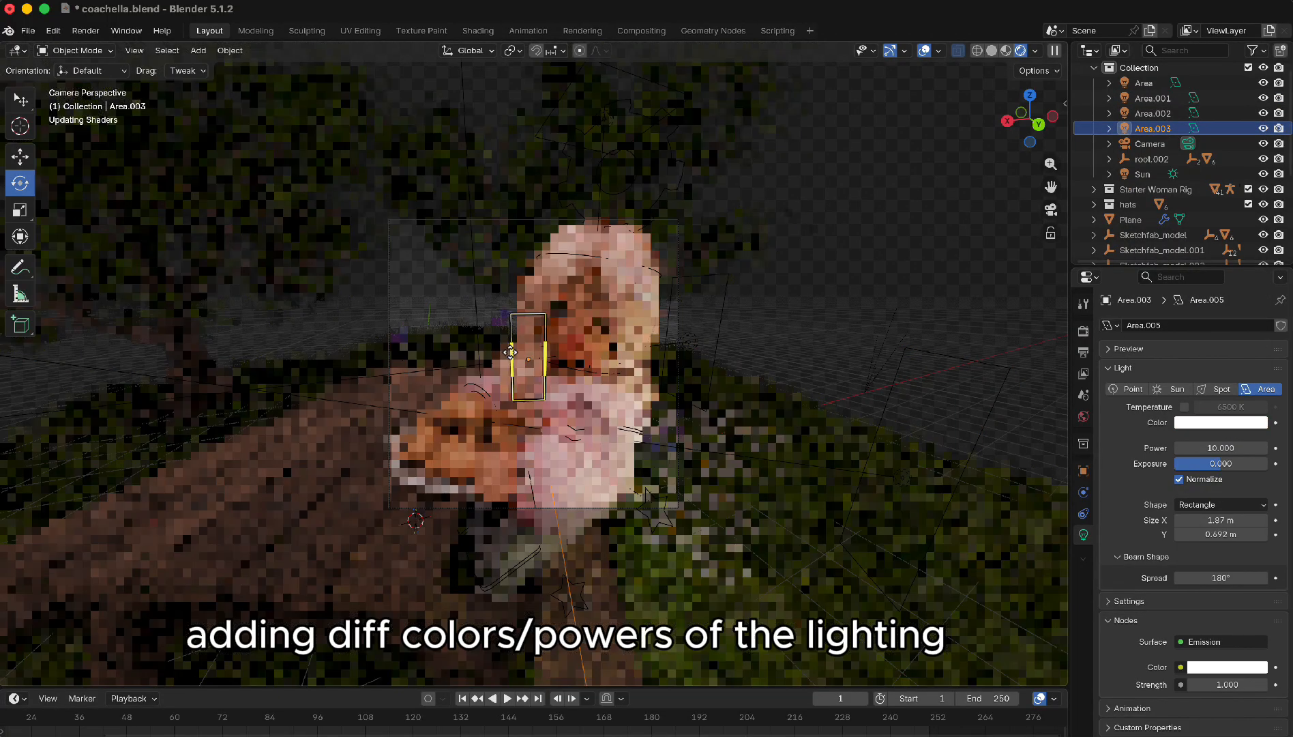
pyautogui.moveTo(510, 351); pyautogui.dragTo(505, 353)
pyautogui.click(1189, 232)
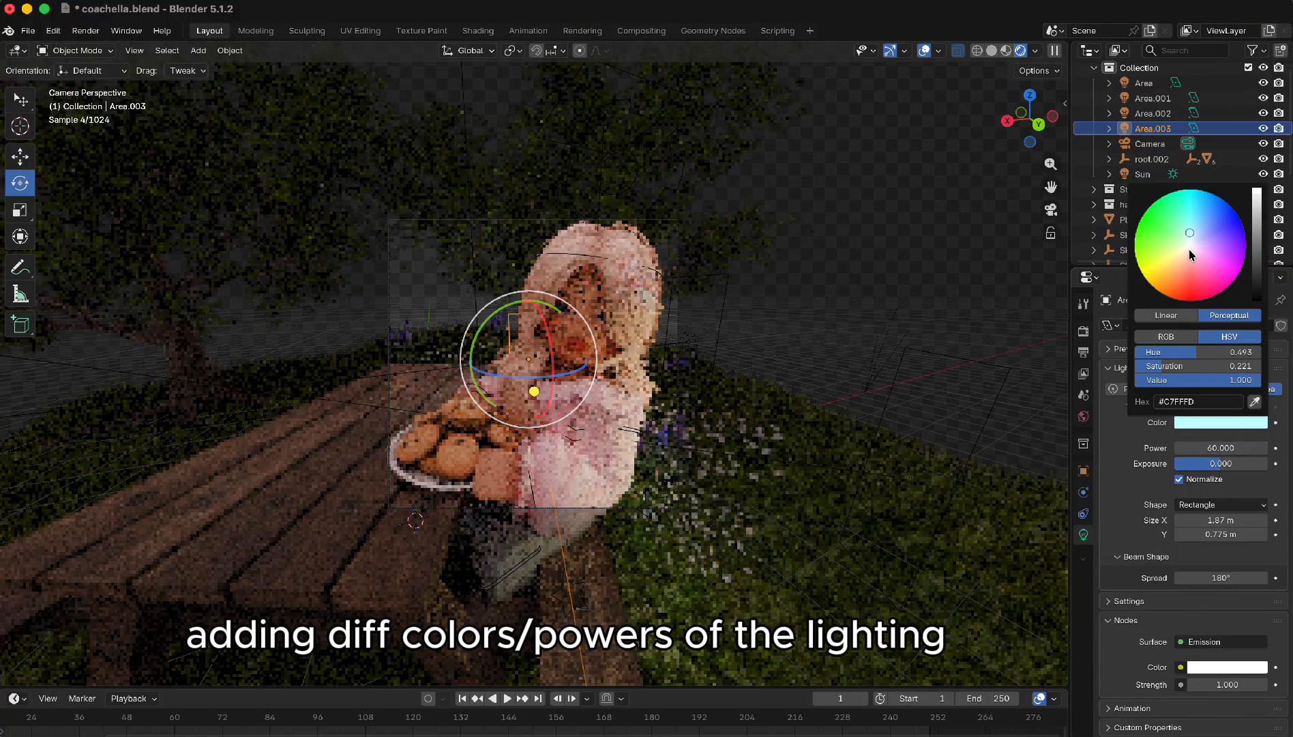
pyautogui.click(1192, 255)
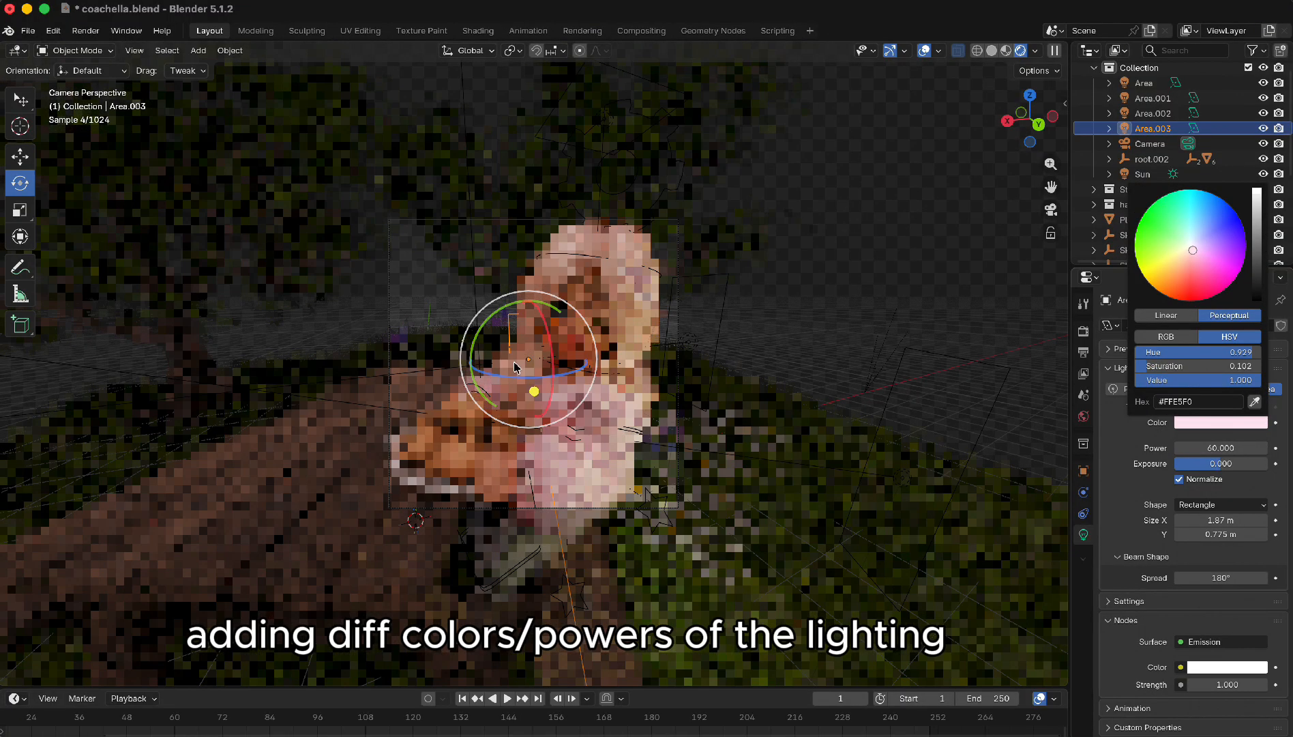
pyautogui.moveTo(520, 315); pyautogui.dragTo(537, 300)
pyautogui.click(884, 236)
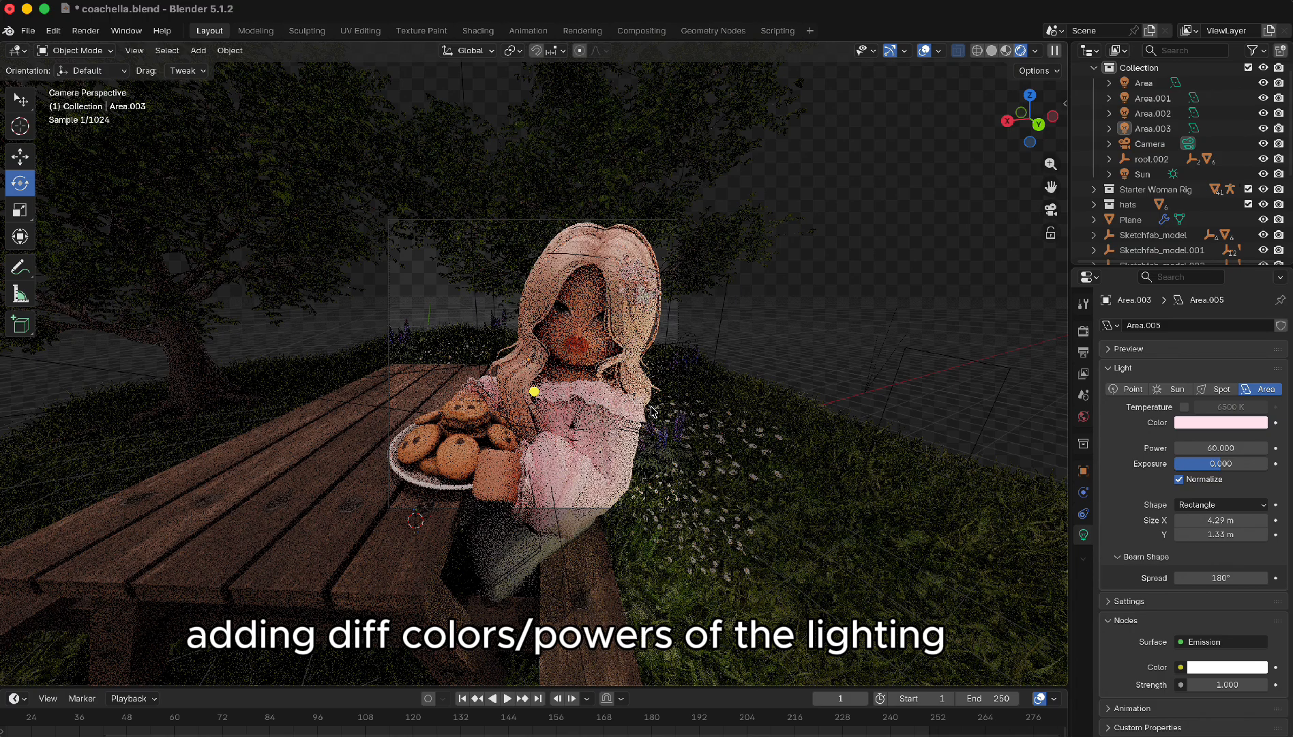
# - Widen the Area.002 light to about 0.893 m in Y, set its power to 191, and tint it pale pink
pyautogui.click(727, 300)
pyautogui.moveTo(672, 352); pyautogui.dragTo(644, 335)
pyautogui.moveTo(1211, 448); pyautogui.dragTo(1235, 448)
pyautogui.click(1200, 423)
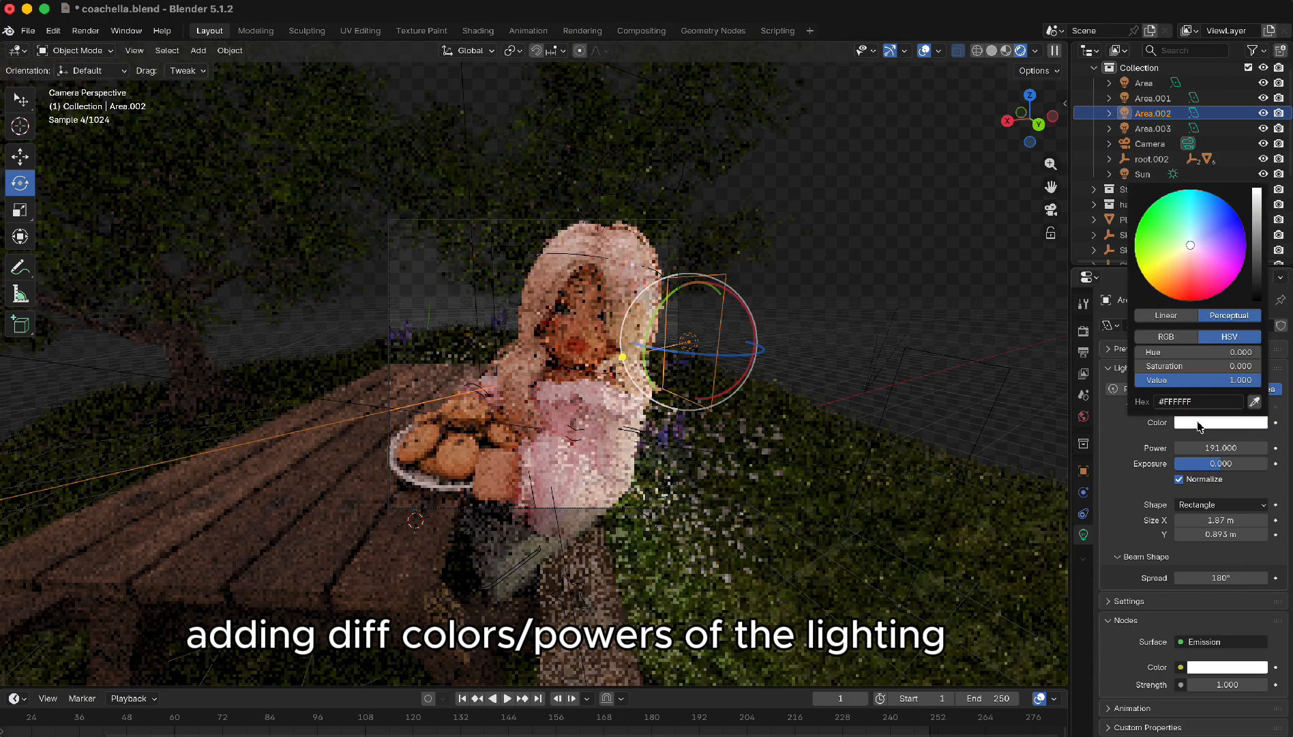
pyautogui.moveTo(1190, 245); pyautogui.dragTo(1195, 253)
# - Select the Area.003 light and set its power to 191
pyautogui.click(475, 307)
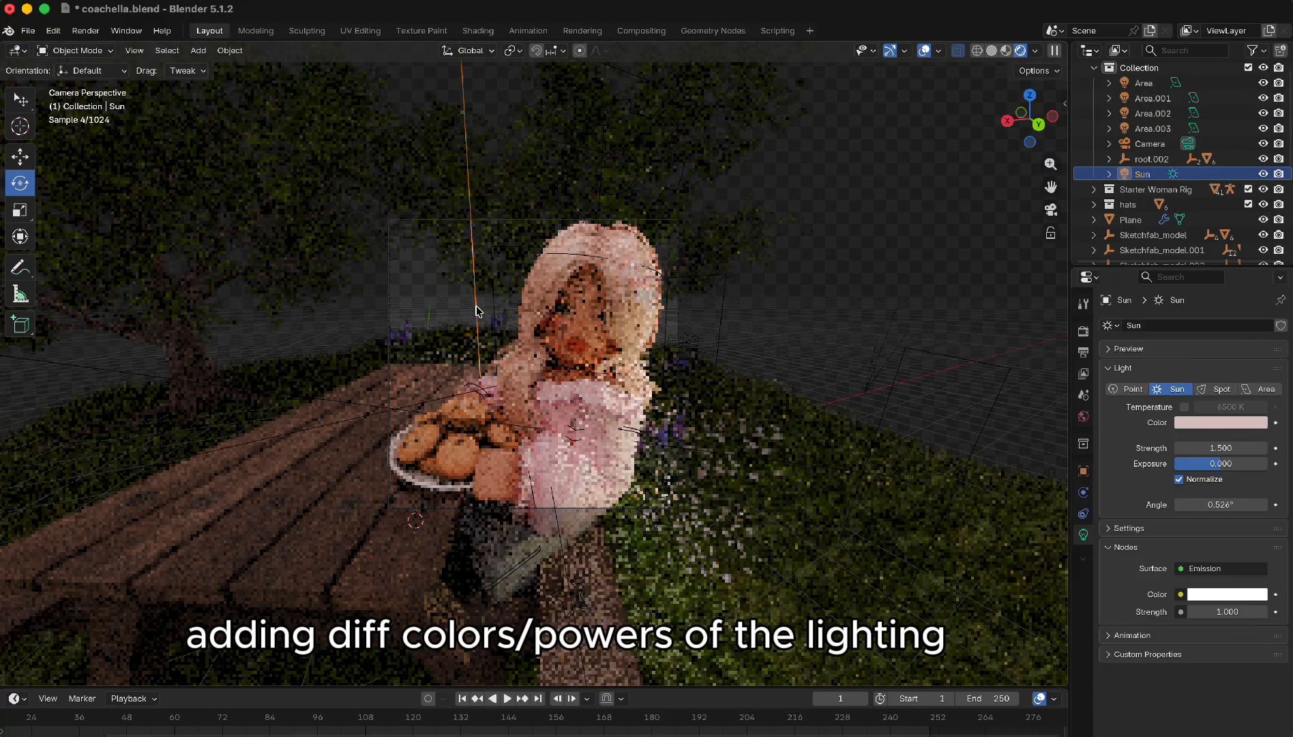
pyautogui.click(1146, 98)
pyautogui.click(1147, 114)
pyautogui.click(1149, 129)
pyautogui.doubleClick(1224, 448)
pyautogui.write('191')
pyautogui.press('Return')
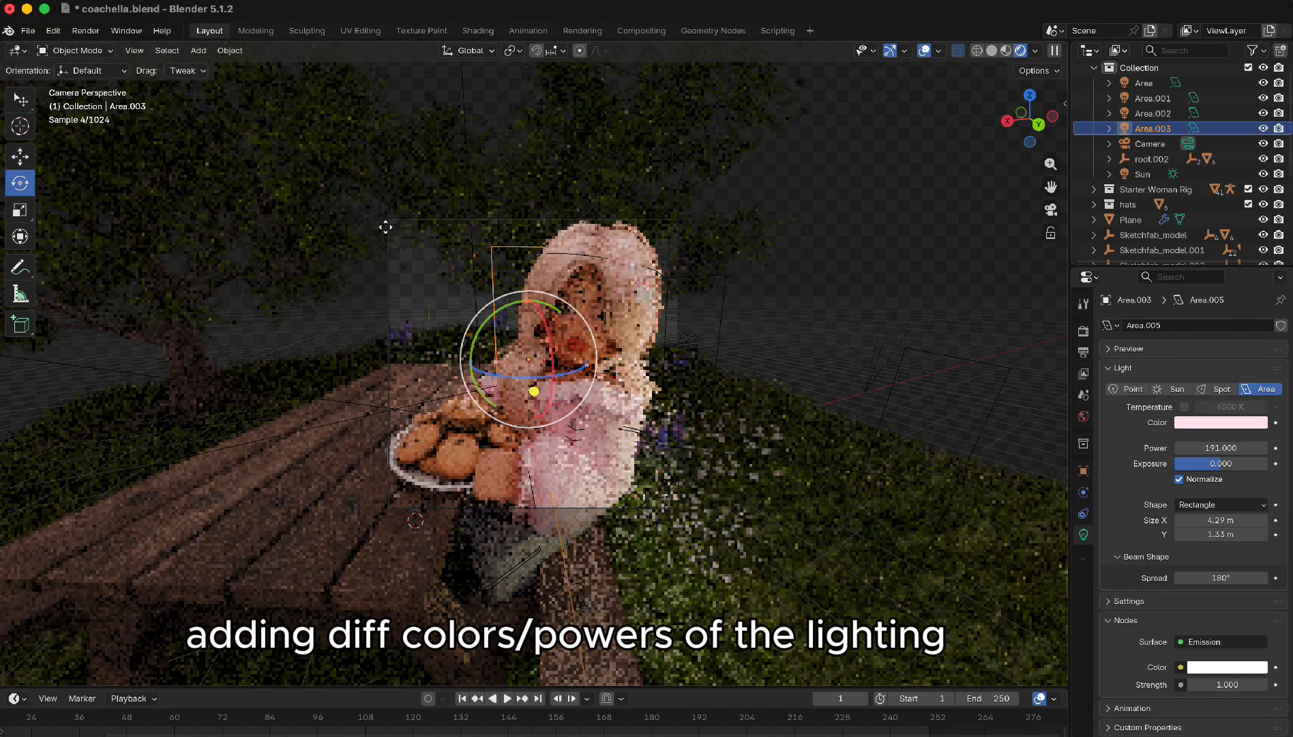
# - Shift the Area.003 light slightly away from the woman, adjust its rotation a little, and deselect it
pyautogui.click(22, 157)
pyautogui.moveTo(473, 363); pyautogui.dragTo(463, 364)
pyautogui.moveTo(547, 377); pyautogui.dragTo(538, 372)
pyautogui.click(20, 183)
pyautogui.moveTo(532, 315); pyautogui.dragTo(538, 331)
pyautogui.click(985, 308)
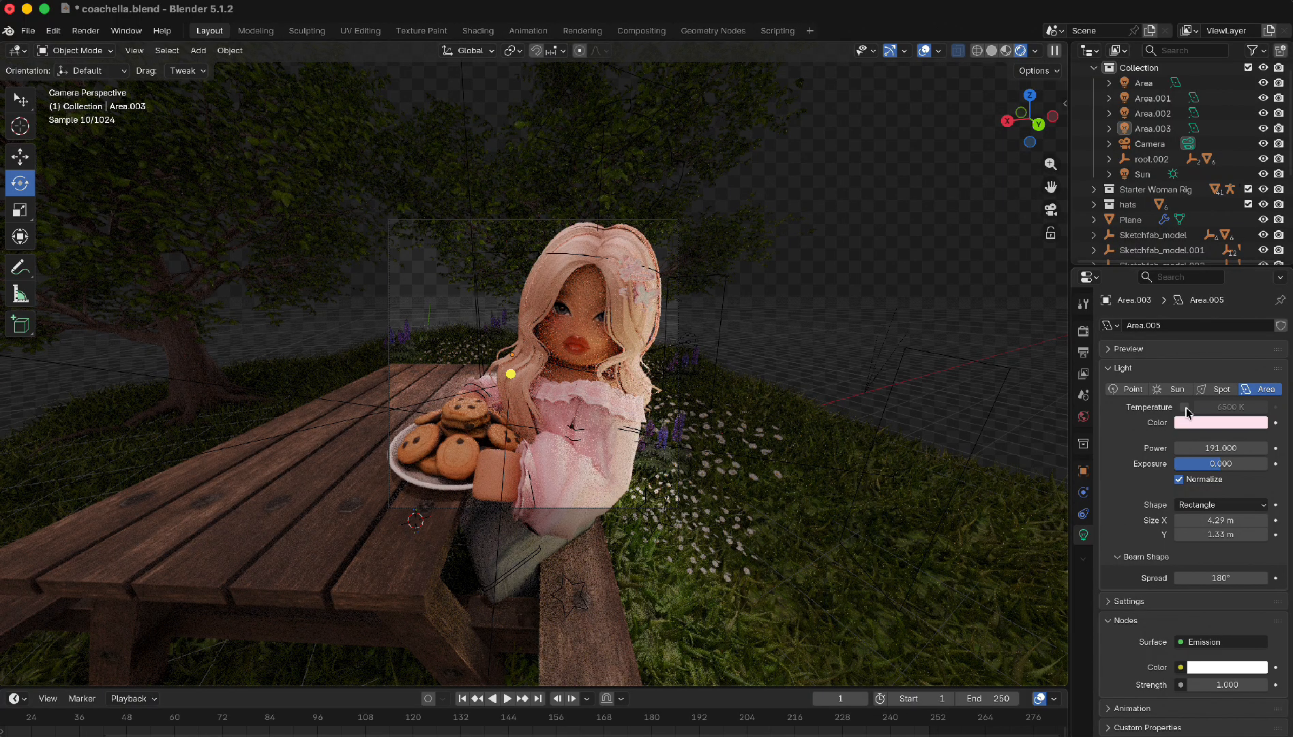
# - Switch the render engine to EEVEE
pyautogui.click(1083, 331)
pyautogui.click(1202, 326)
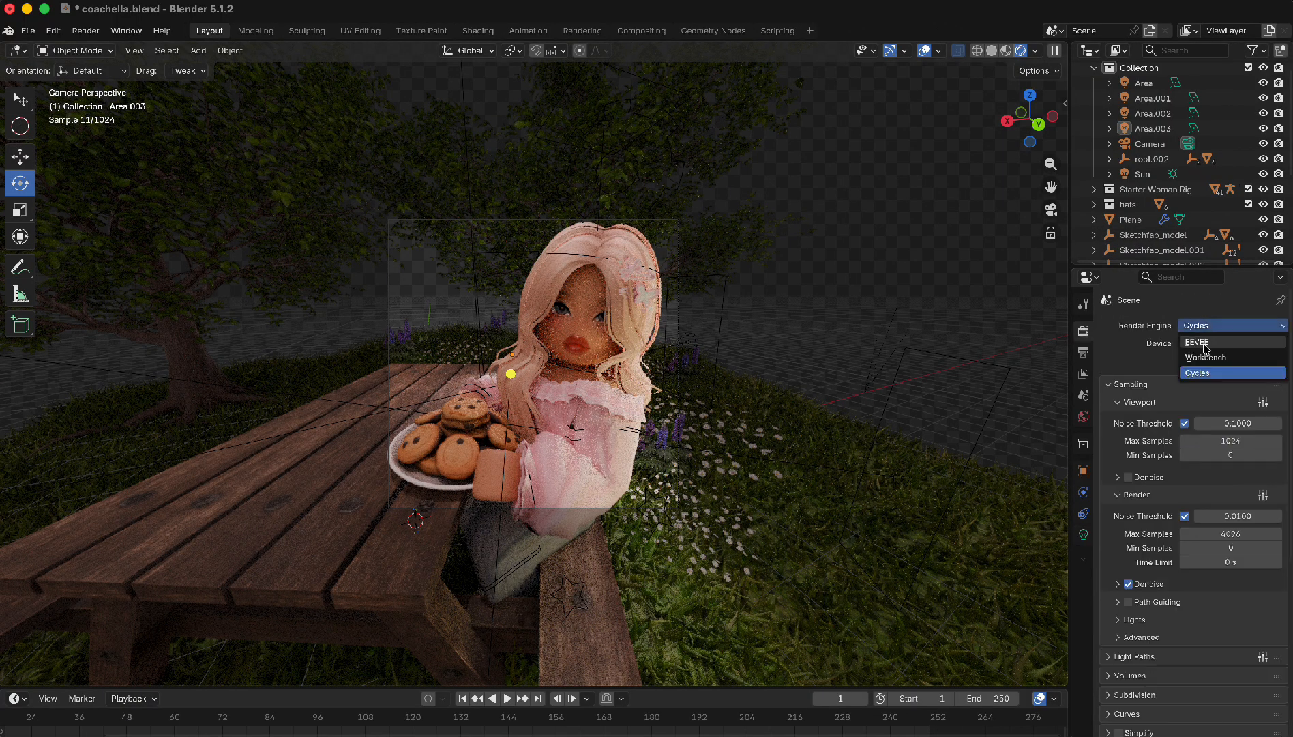
pyautogui.click(1204, 343)
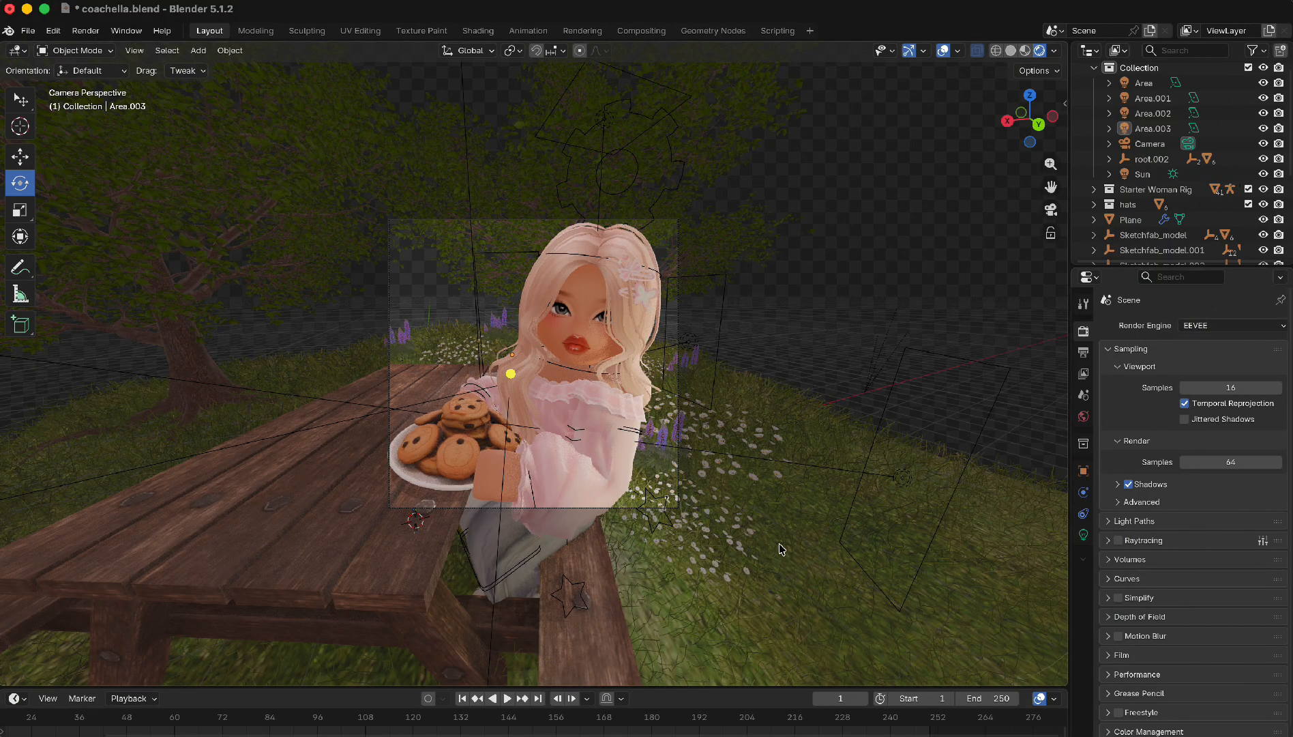
# - Duplicate the square Area light above the woman's head and move the copy over the white flowers beside her
pyautogui.hscroll(-2, 783, 549)
pyautogui.scroll(-5, 782, 551)
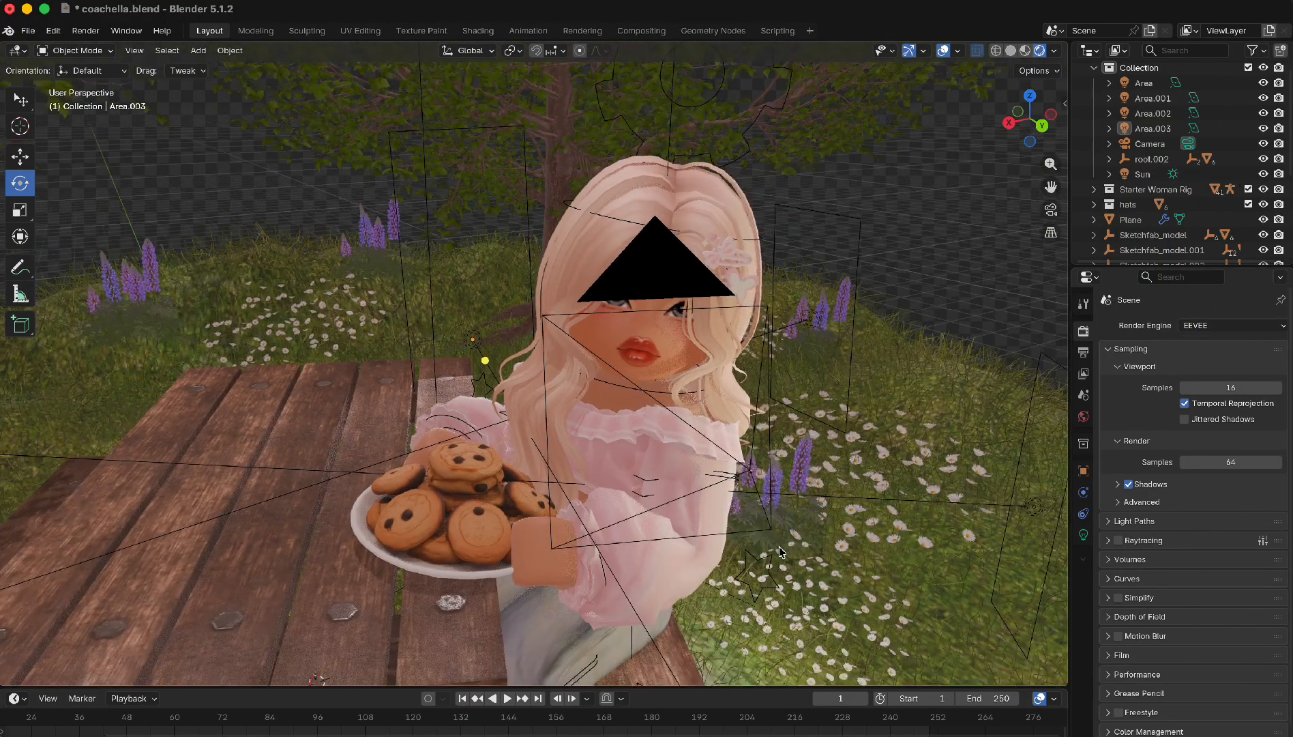
pyautogui.scroll(-2, 782, 551)
pyautogui.scroll(5, 782, 551)
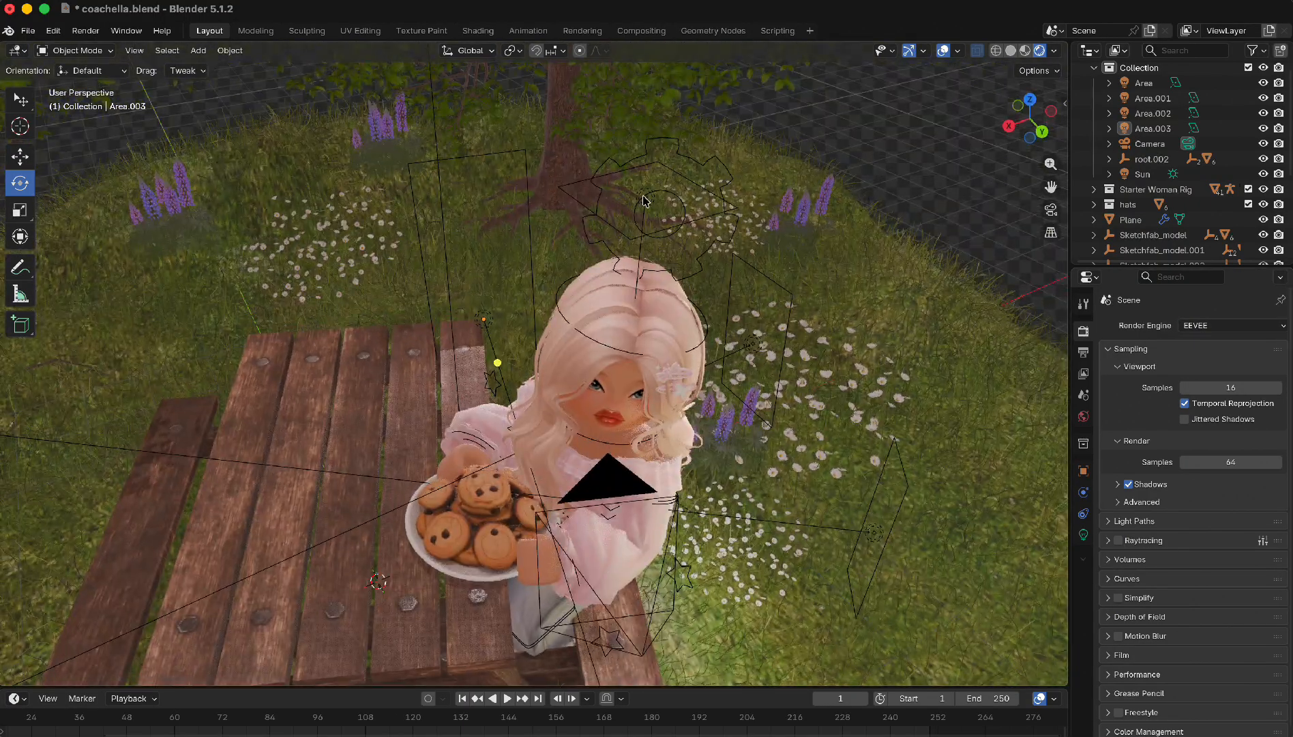
pyautogui.click(645, 200)
pyautogui.click(20, 156)
pyautogui.hotkey('ctrl', 'c')
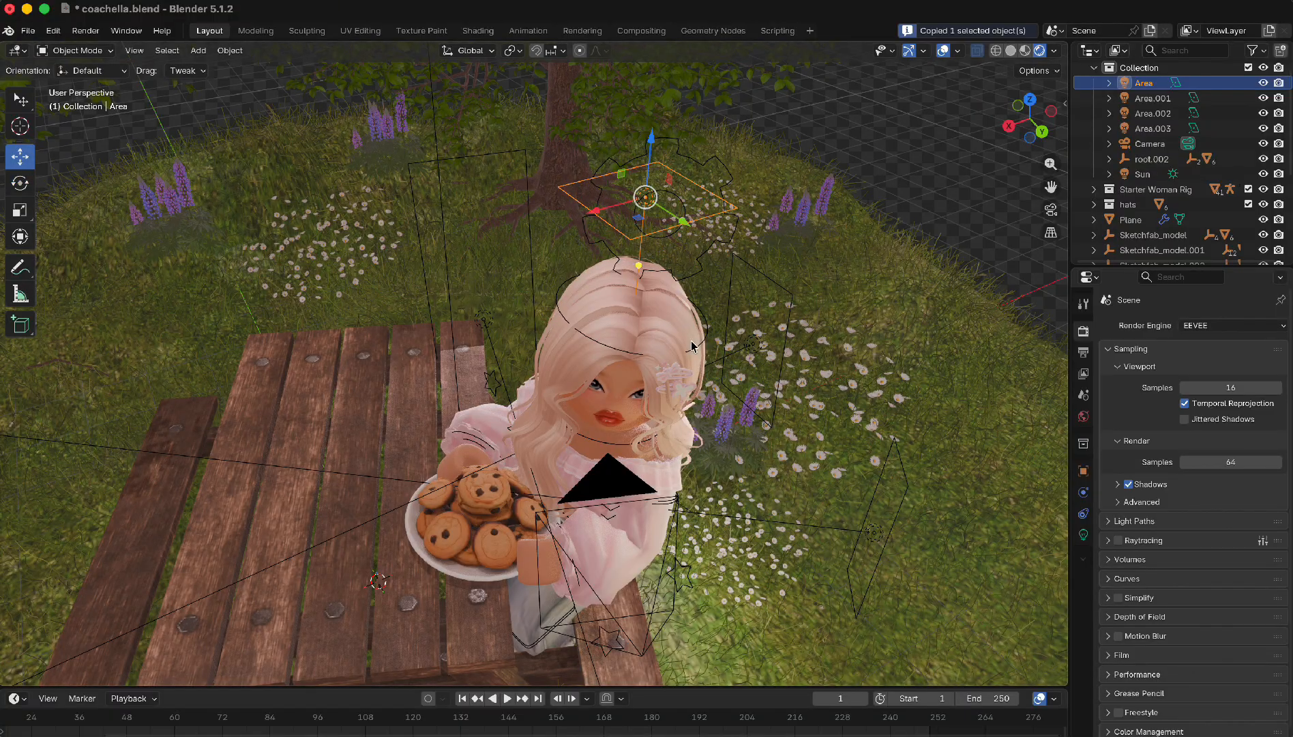
pyautogui.hotkey('ctrl', 'v')
pyautogui.moveTo(644, 199); pyautogui.dragTo(835, 320)
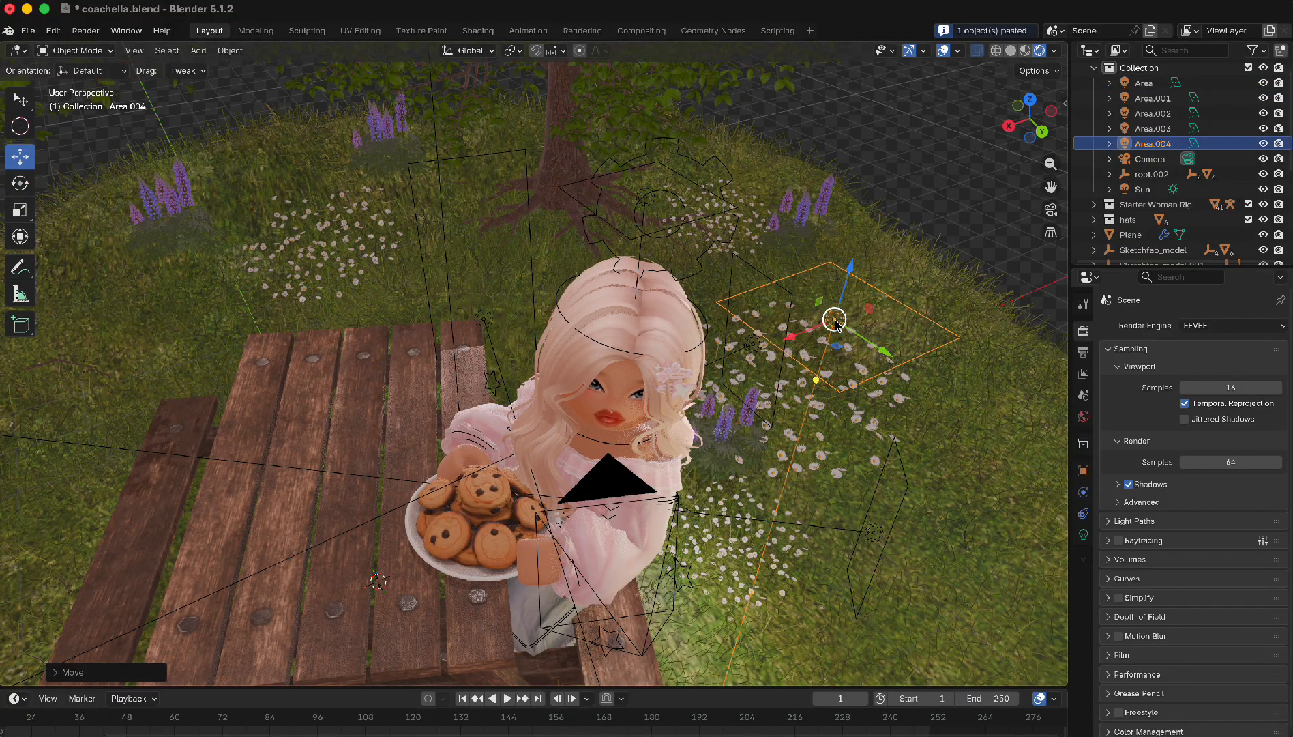
pyautogui.click(836, 322)
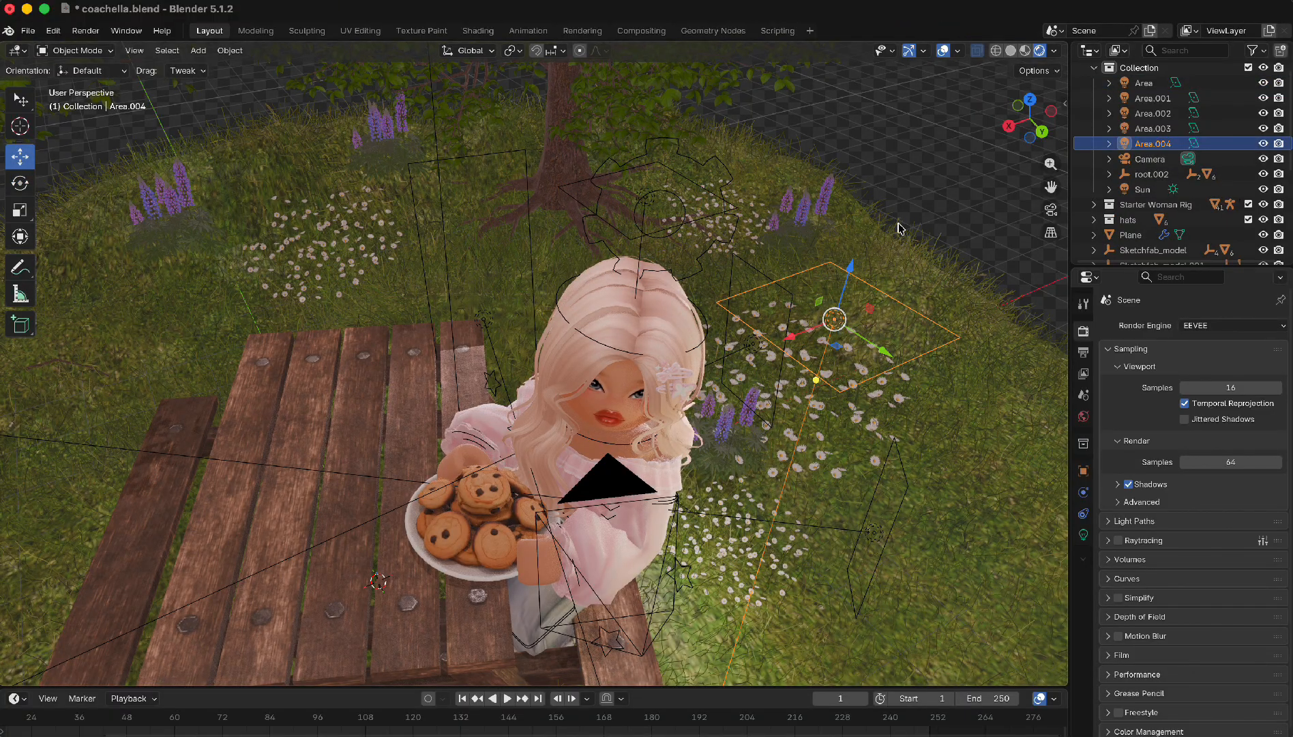
# - Change the copied Area light's shape to Disk and scale it down to roughly half its size
pyautogui.click(899, 229)
pyautogui.click(836, 321)
pyautogui.click(1083, 534)
pyautogui.click(1225, 505)
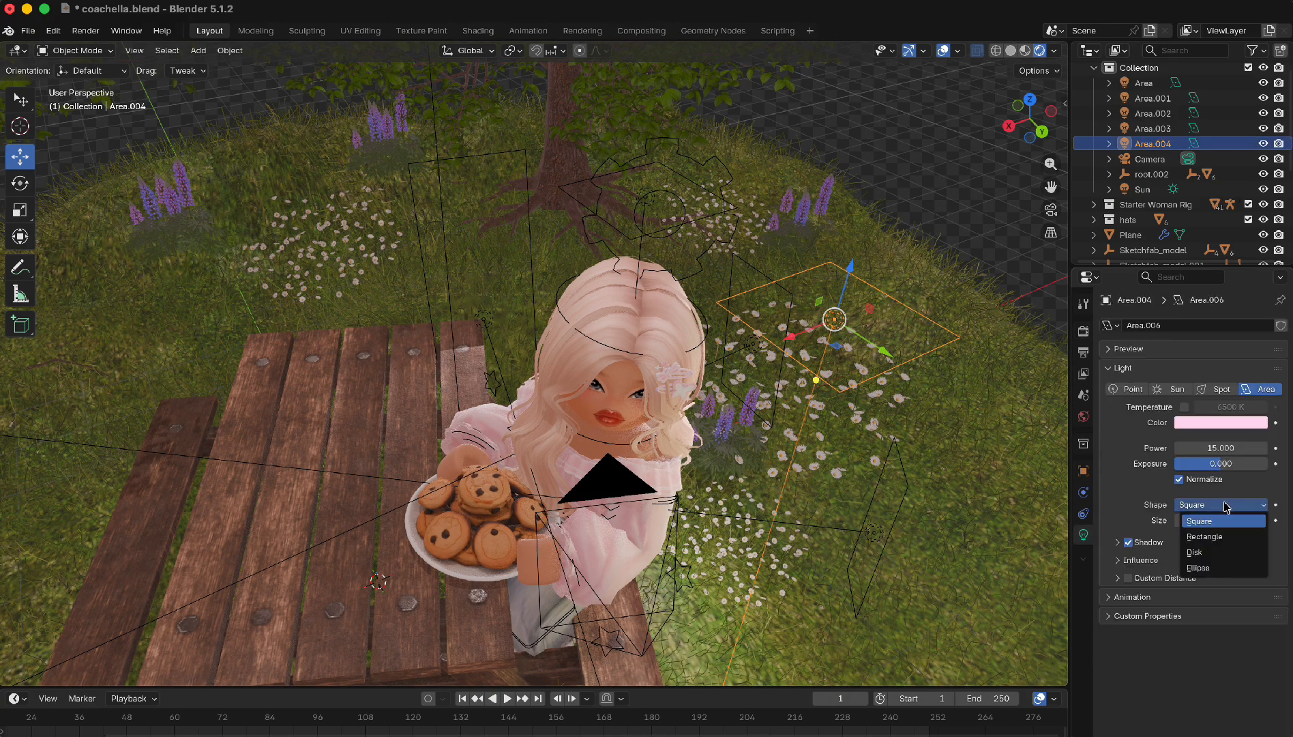
pyautogui.click(1194, 552)
pyautogui.press('s')
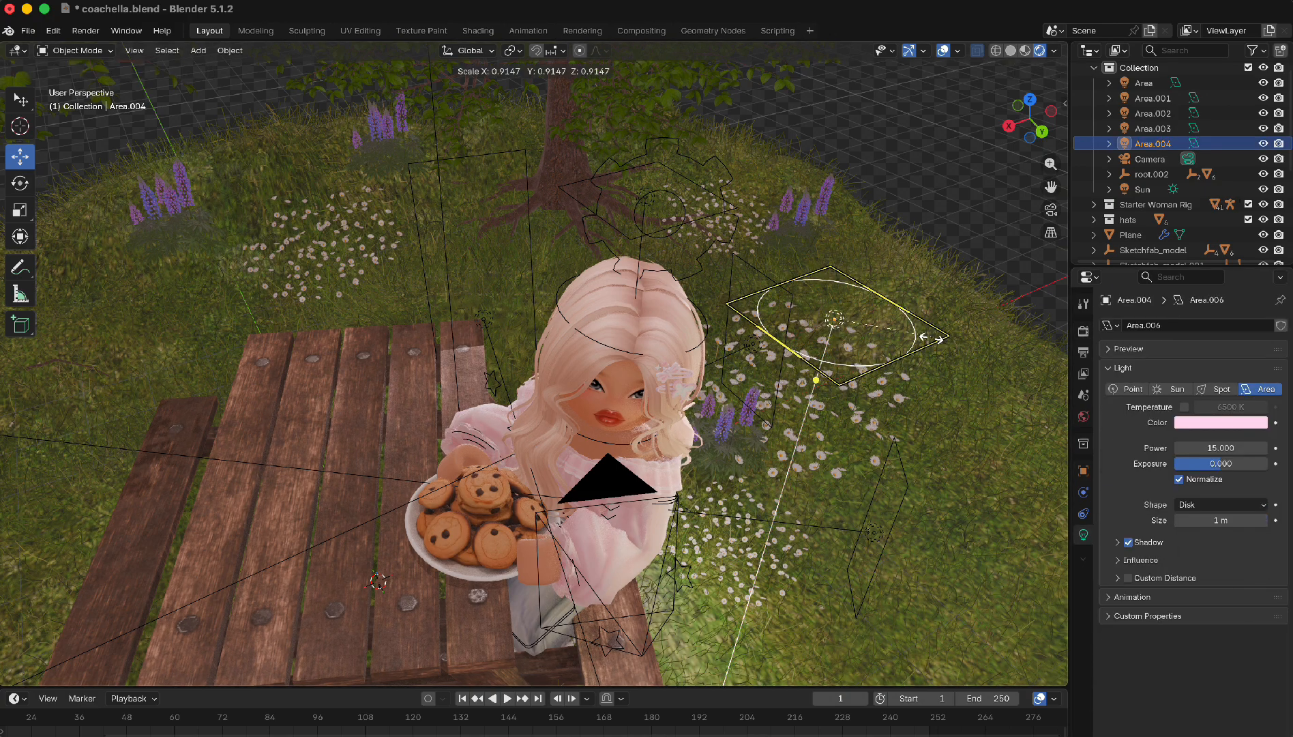
pyautogui.click(880, 355)
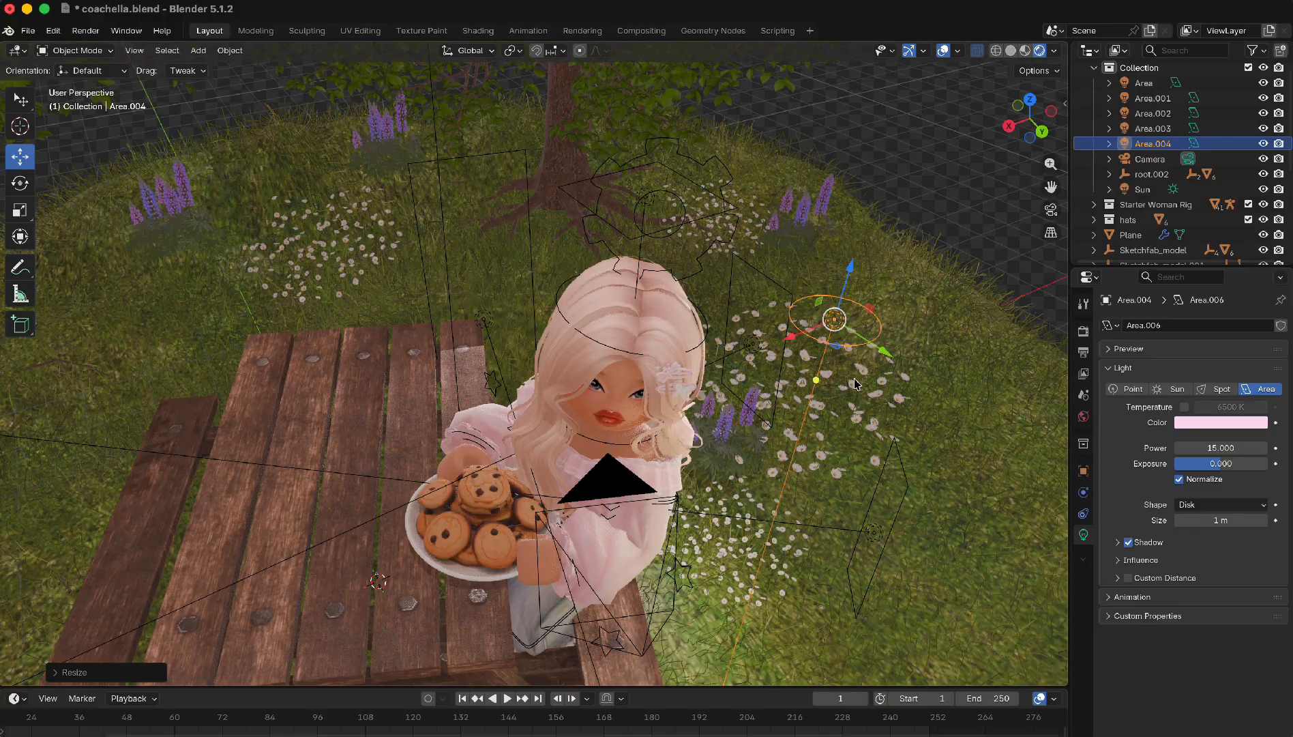
# - Move the disk Area light away from the flowers and bring it close to the woman's side above the bench
pyautogui.press('g')
pyautogui.click(935, 442)
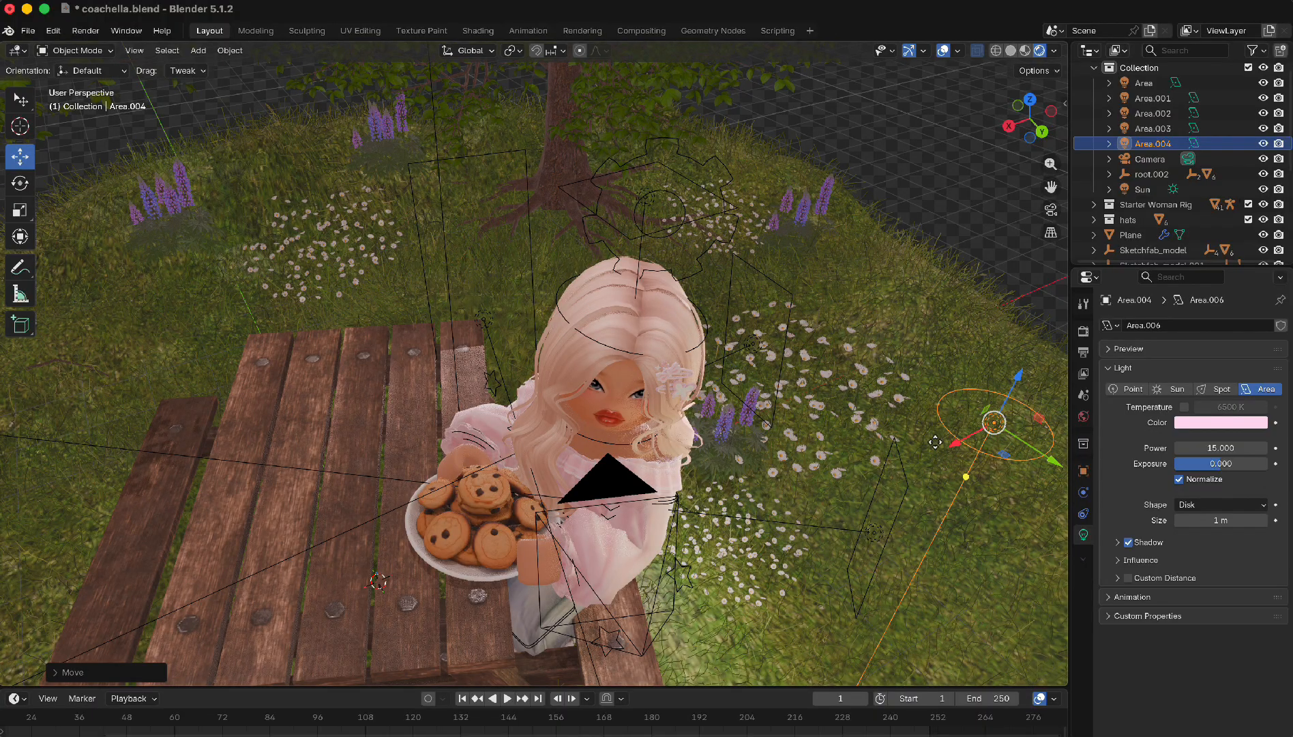
pyautogui.moveTo(955, 443); pyautogui.dragTo(682, 592)
pyautogui.scroll(-2, 681, 591)
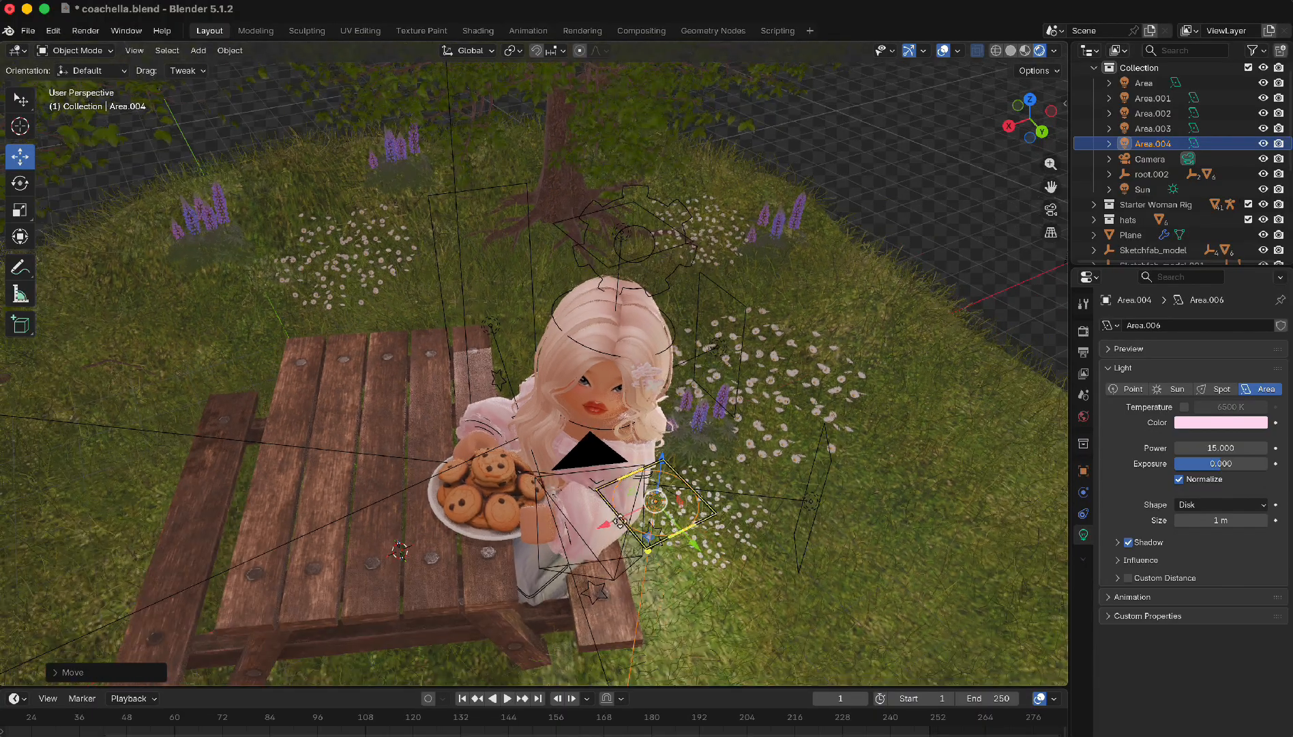
# - Raise the disk Area light above the woman's head and rotate it to angle its beam toward her
pyautogui.moveTo(605, 524)
pyautogui.mouseDown()
pyautogui.moveTo(553, 549)
pyautogui.moveTo(599, 530)
pyautogui.moveTo(594, 547)
pyautogui.mouseUp()
pyautogui.click(21, 183)
pyautogui.scroll(-5, 594, 547)
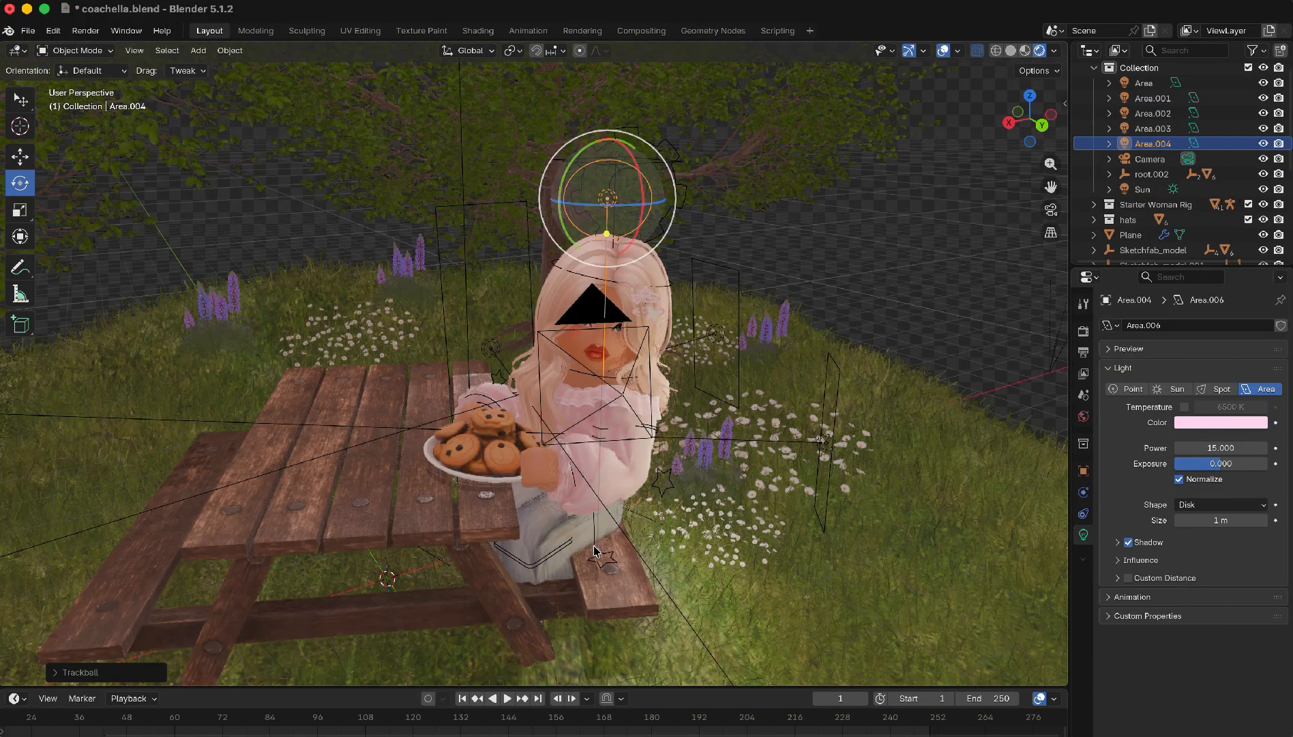
pyautogui.scroll(5, 594, 547)
pyautogui.moveTo(571, 227); pyautogui.dragTo(627, 294)
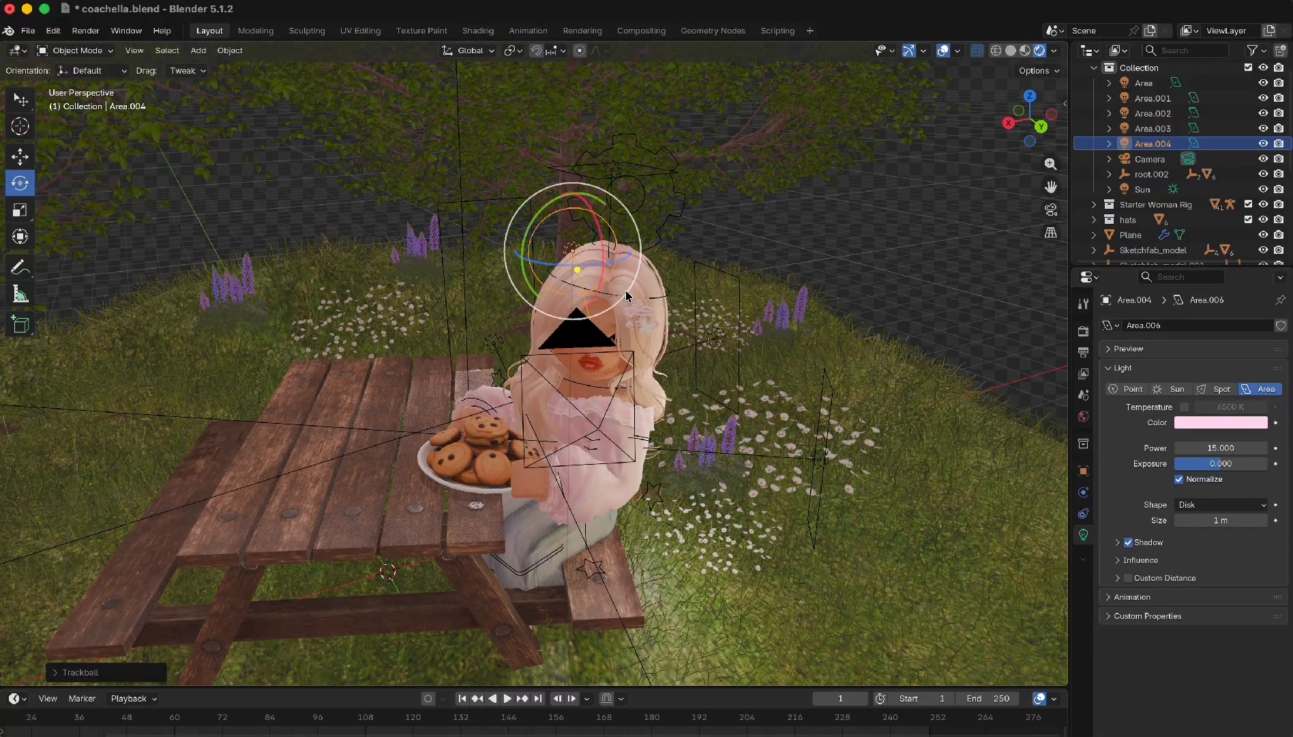
# - View the scene through the active camera and deselect the disk Area light
pyautogui.hscroll(5, 627, 295)
pyautogui.click(134, 51)
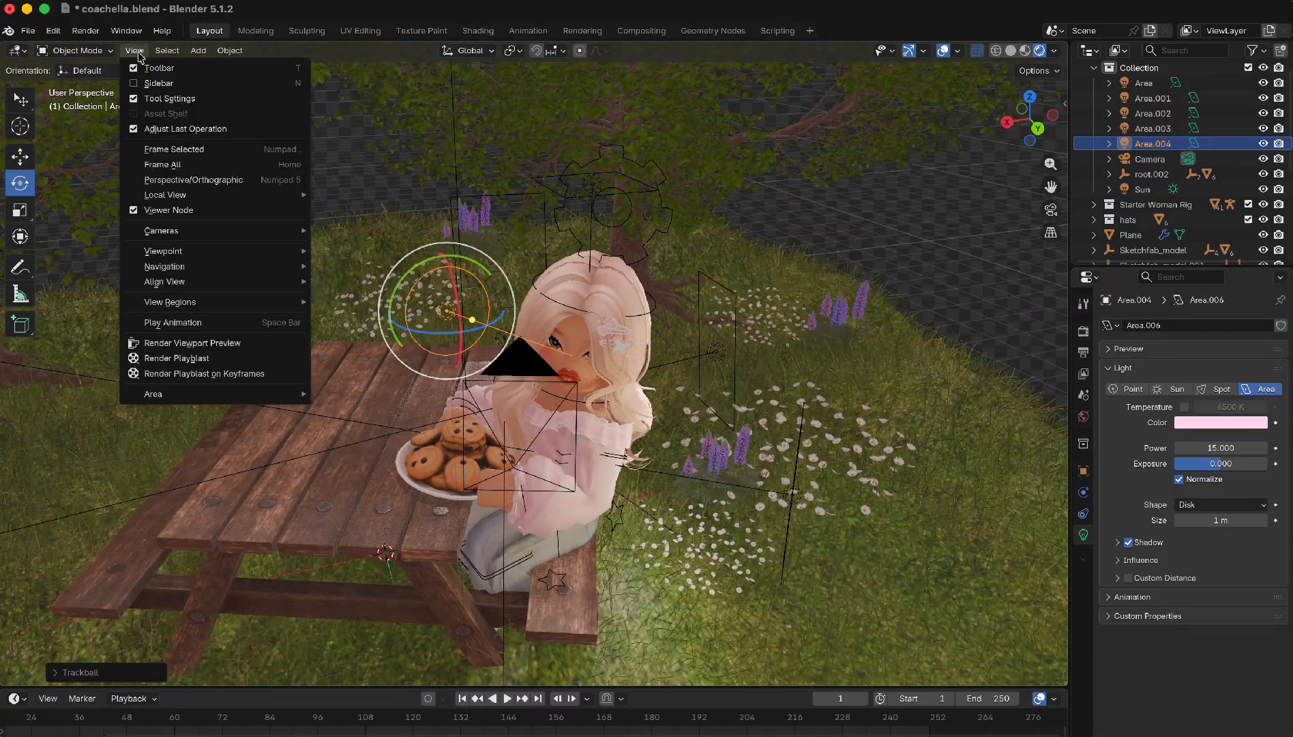
pyautogui.moveTo(174, 230)
pyautogui.click(362, 248)
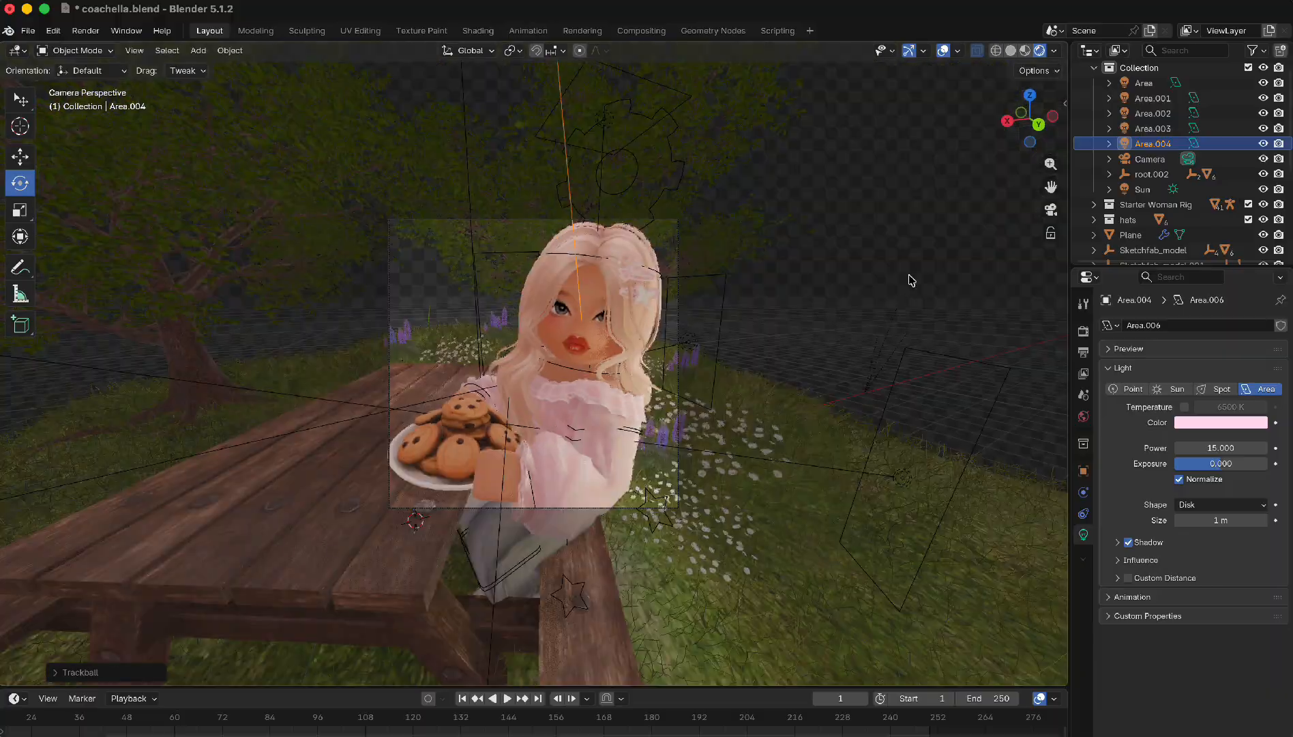
pyautogui.click(912, 280)
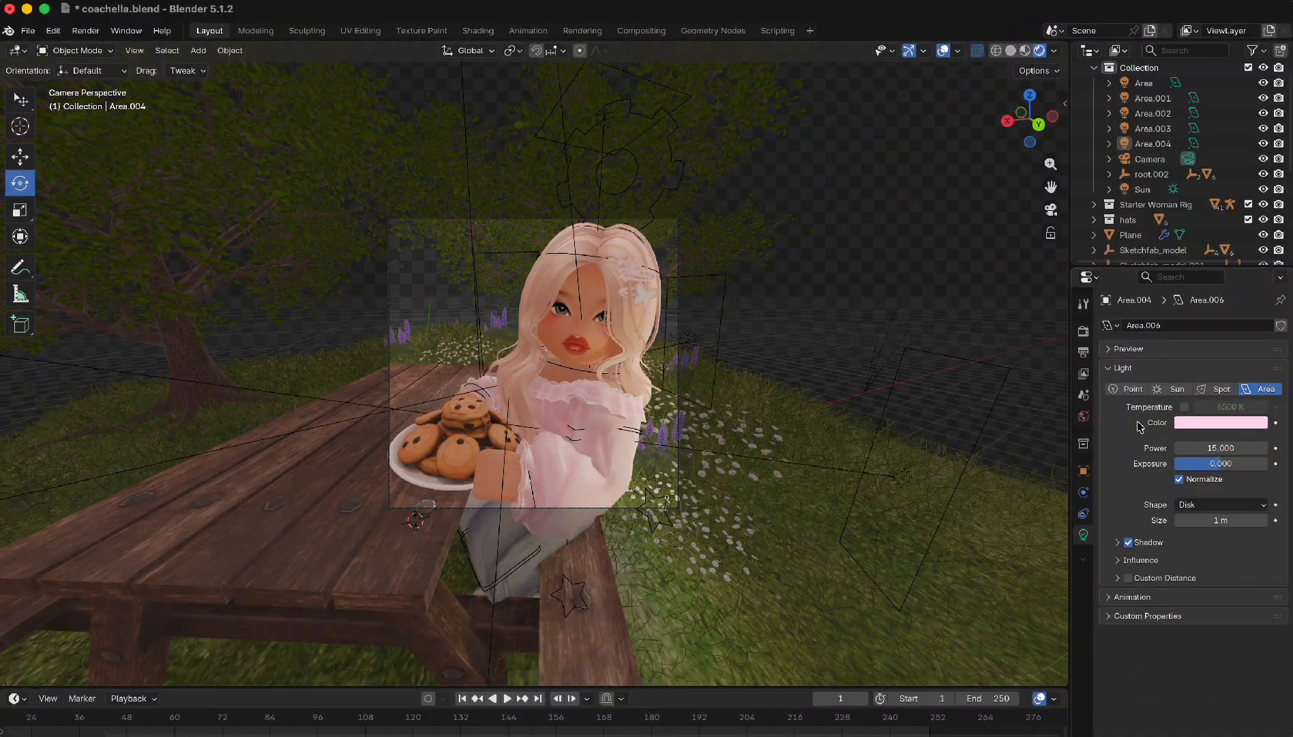
# - Switch the render engine to Cycles
pyautogui.click(1083, 331)
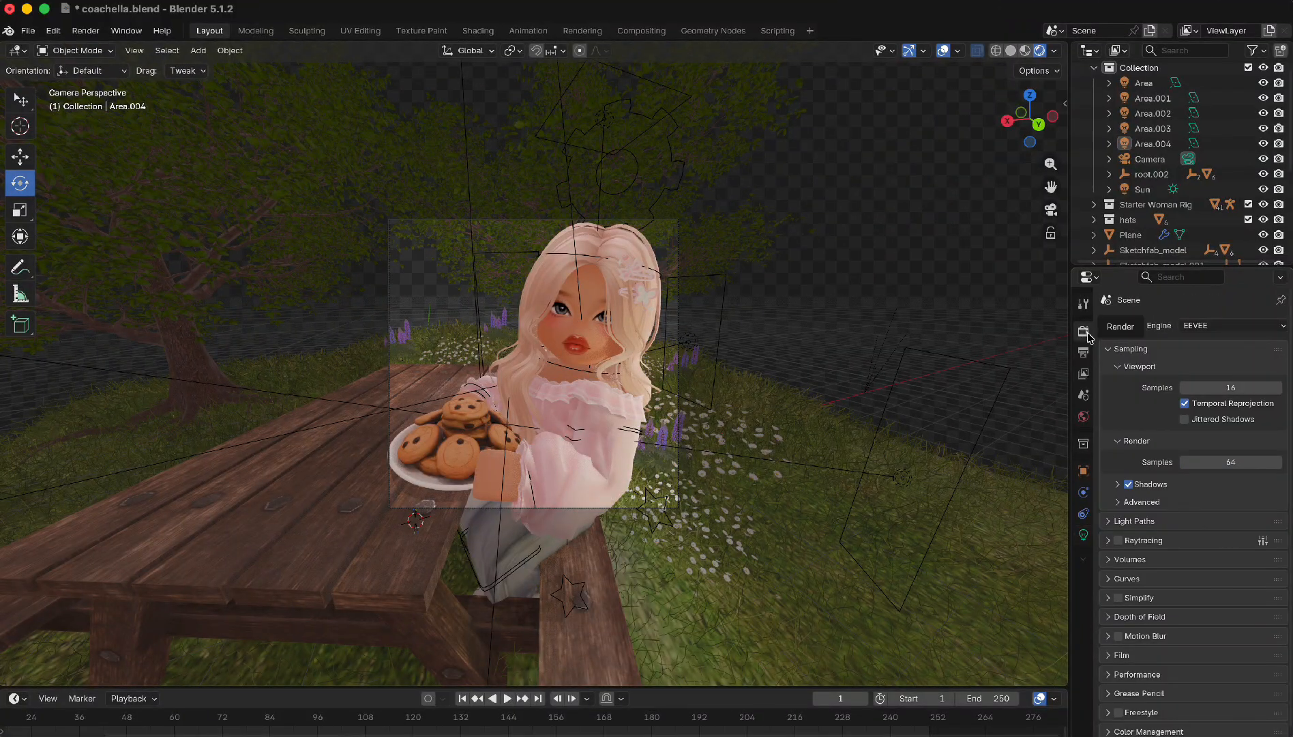
pyautogui.click(1218, 325)
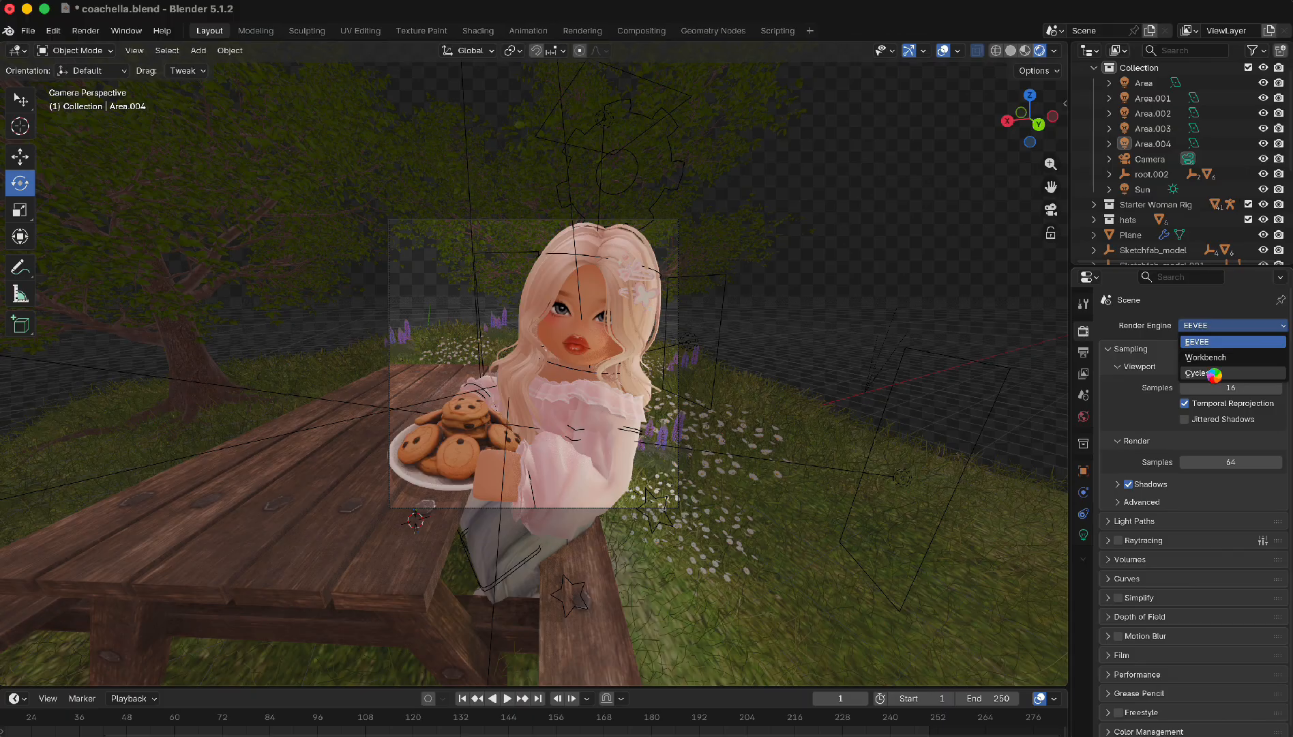
pyautogui.click(1208, 373)
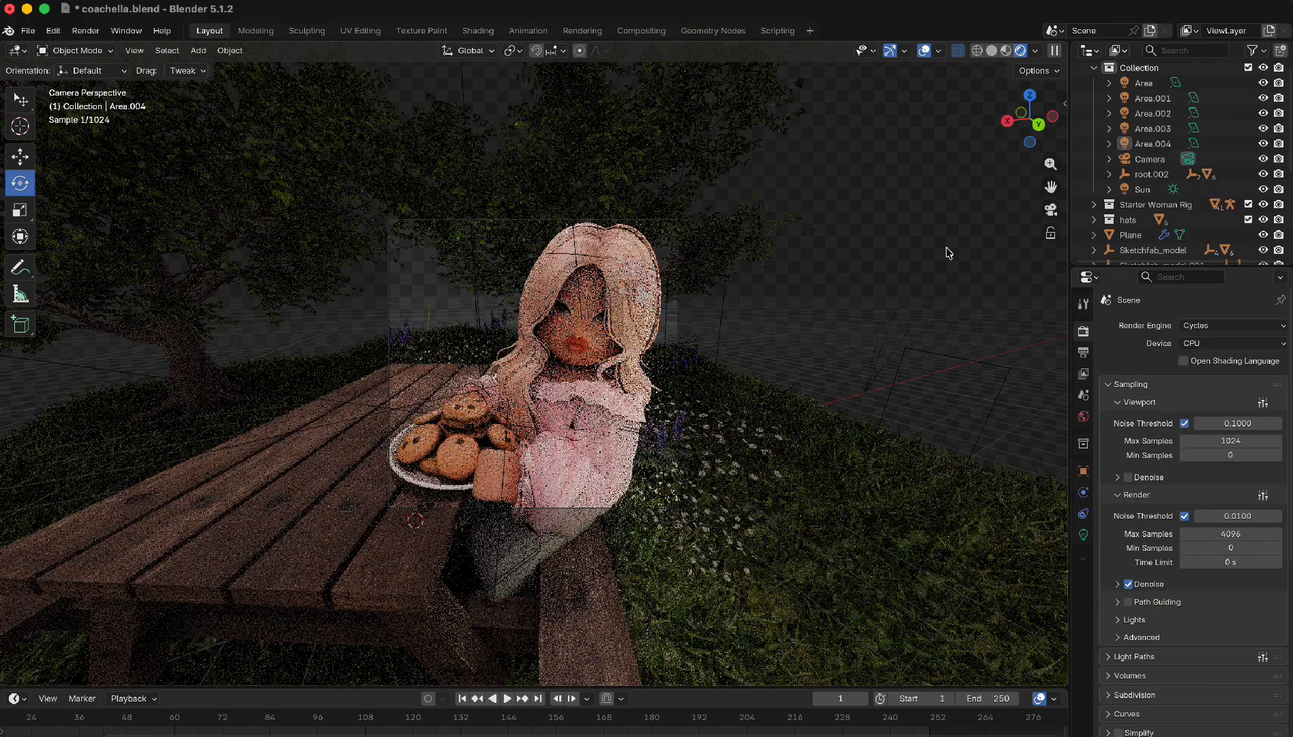
# - Change the disk Area light's color to soft pink #FFD9E0 and set its power to 50
pyautogui.click(580, 289)
pyautogui.click(581, 289)
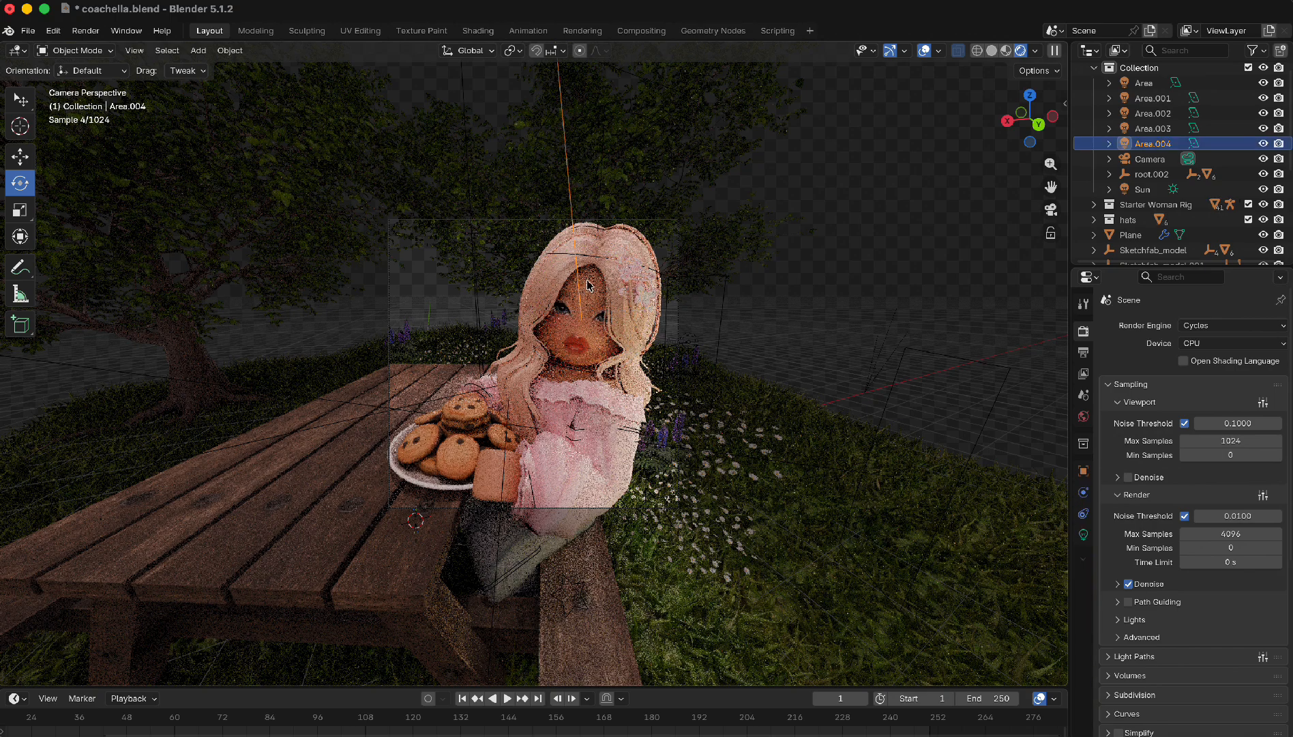
pyautogui.click(1083, 534)
pyautogui.click(1223, 423)
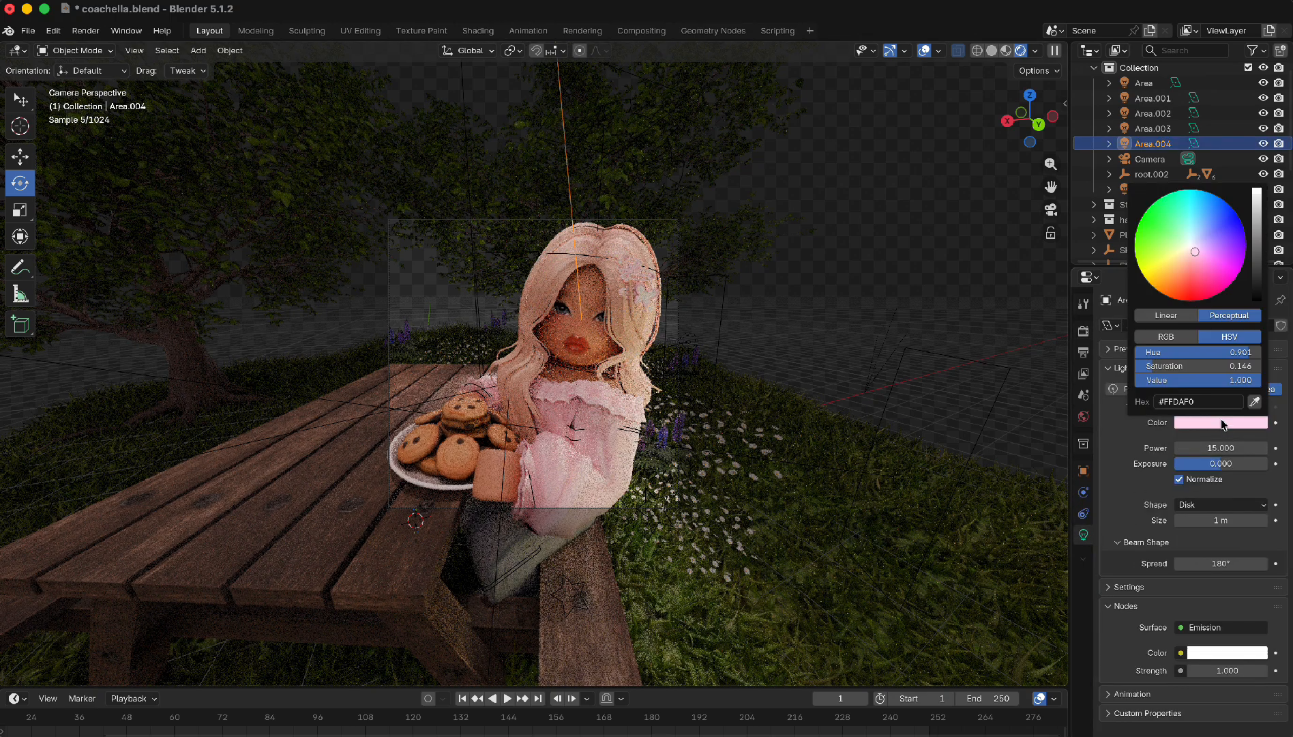
pyautogui.click(1196, 250)
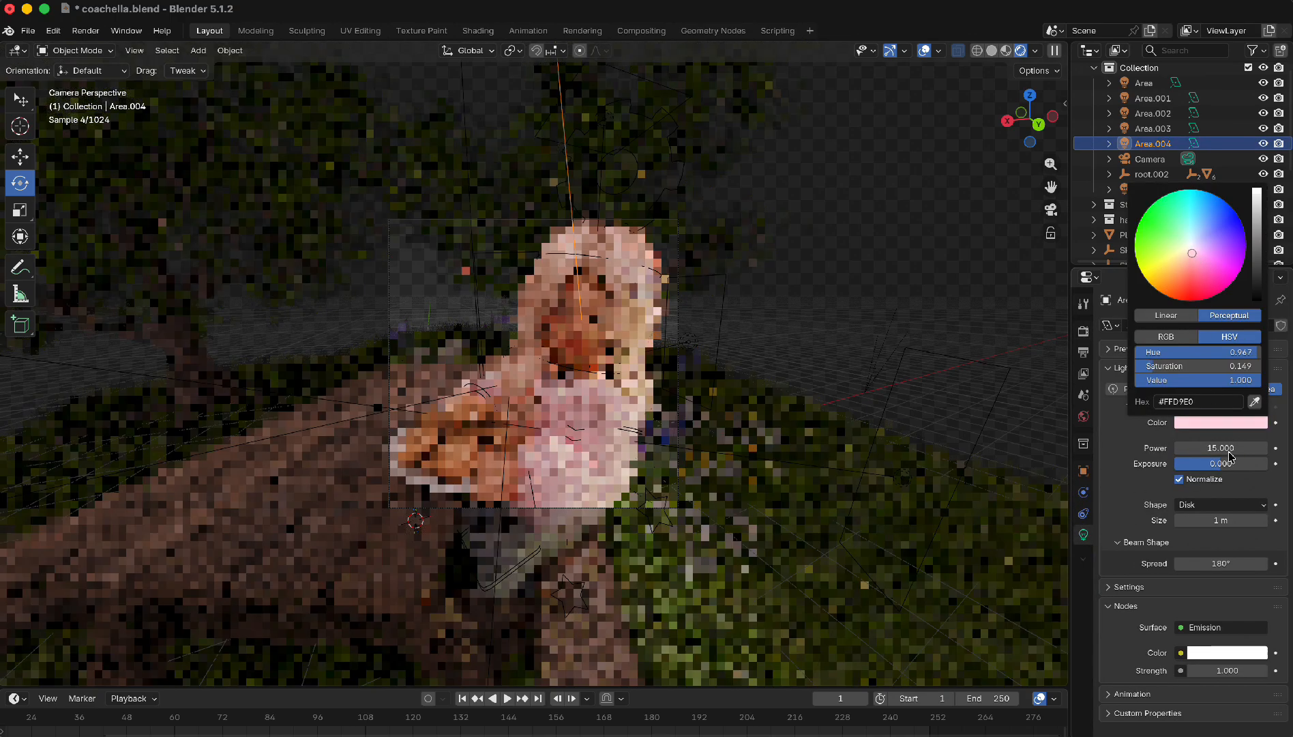
pyautogui.click(1227, 448)
pyautogui.write('50')
pyautogui.press('Return')
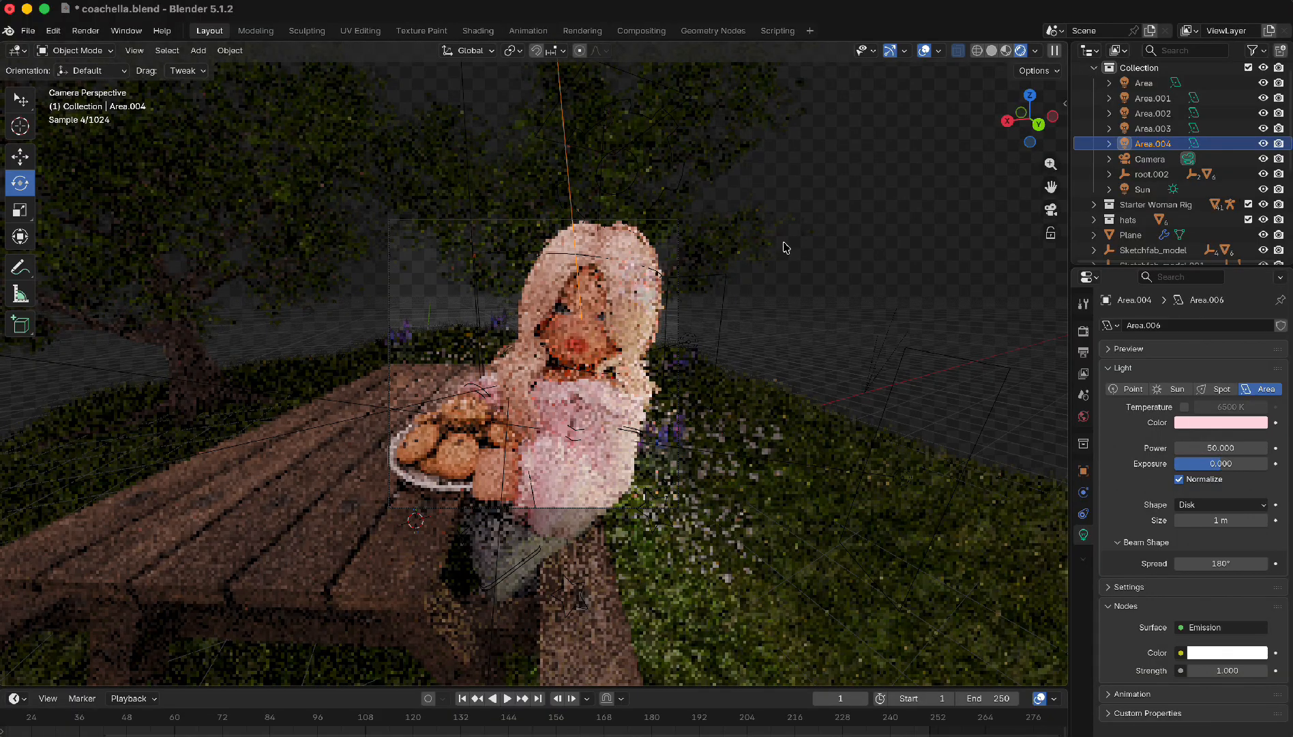
# - Darken the disk Area light's color to a muted dusty pink
pyautogui.click(1200, 422)
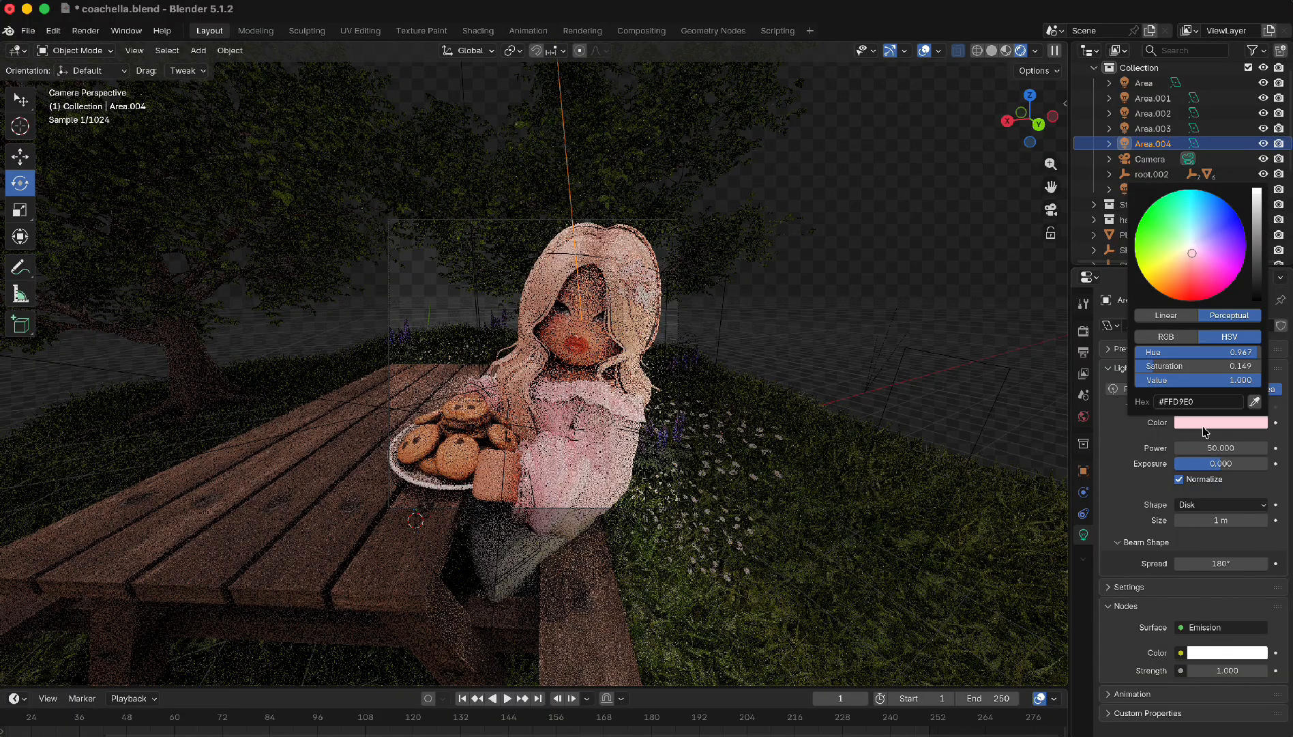
pyautogui.click(1254, 230)
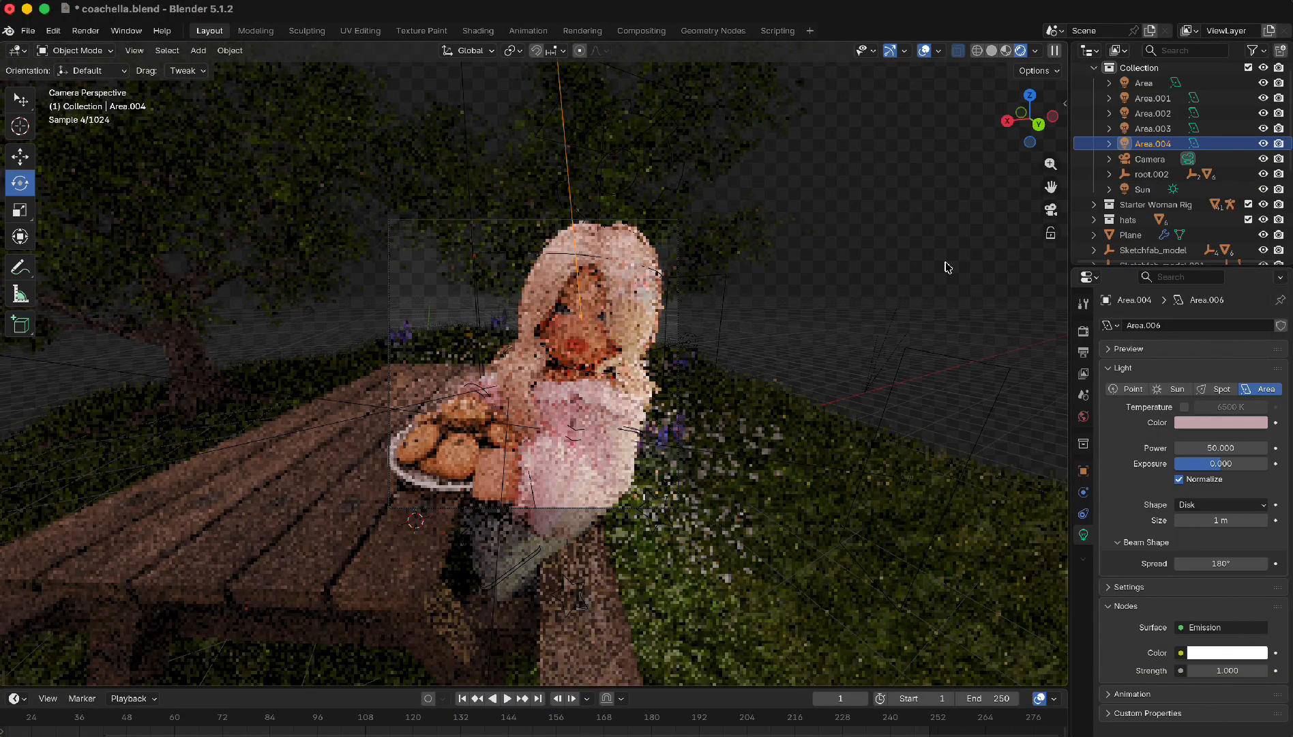
pyautogui.click(1084, 562)
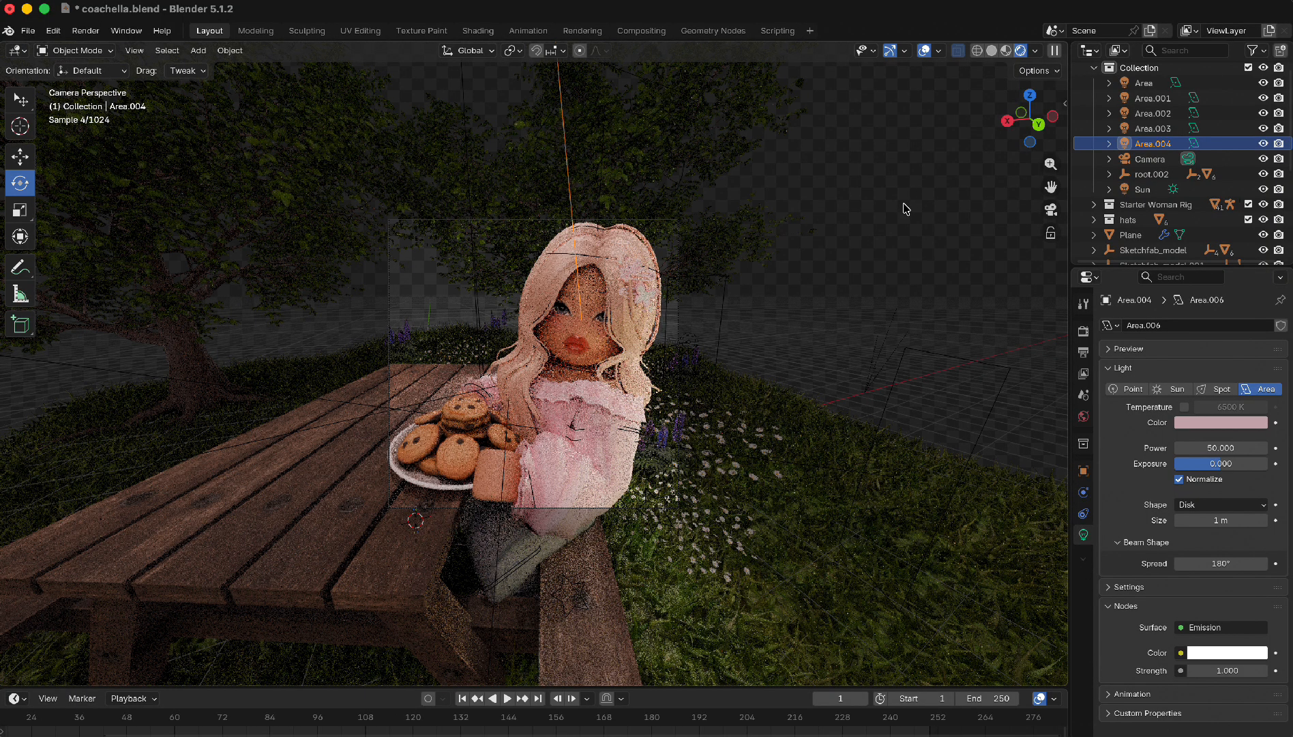
# - Brighten the world Background node's pink color to a value of about 0.98 in the Shading workspace
pyautogui.click(477, 31)
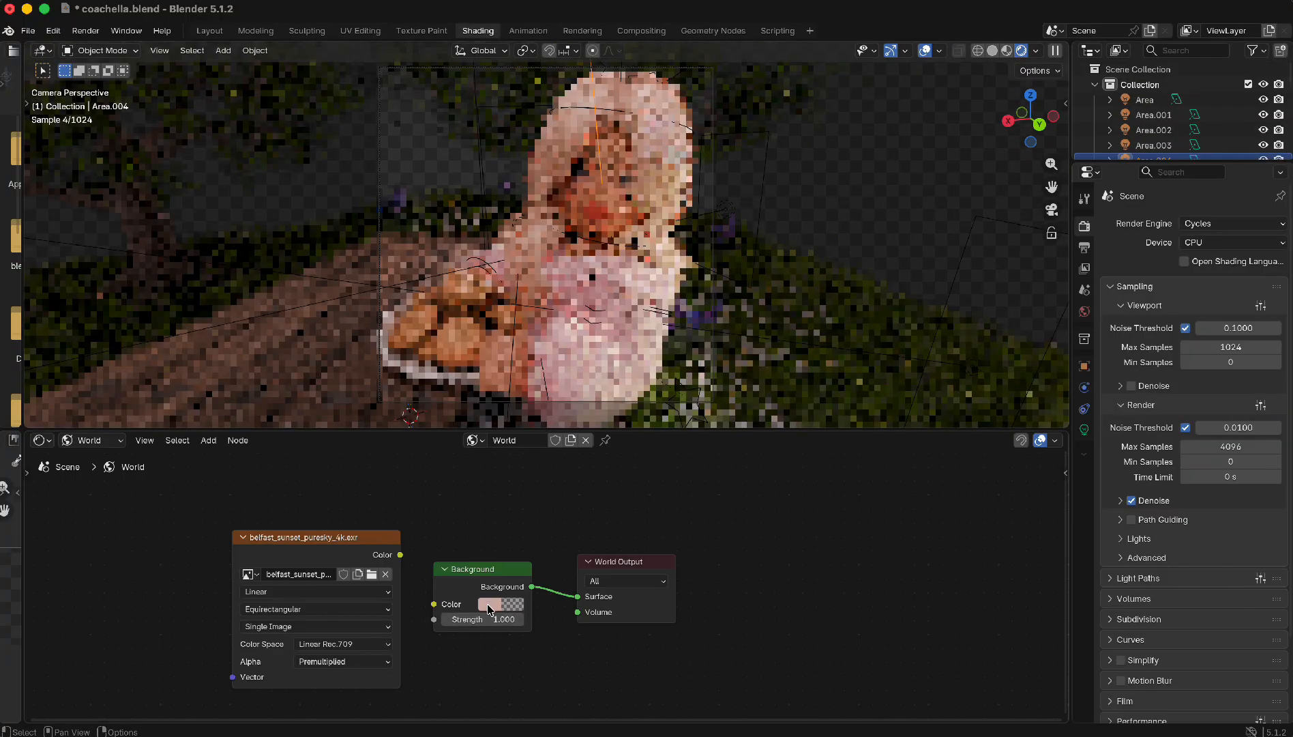
pyautogui.click(492, 605)
pyautogui.moveTo(605, 374); pyautogui.dragTo(604, 360)
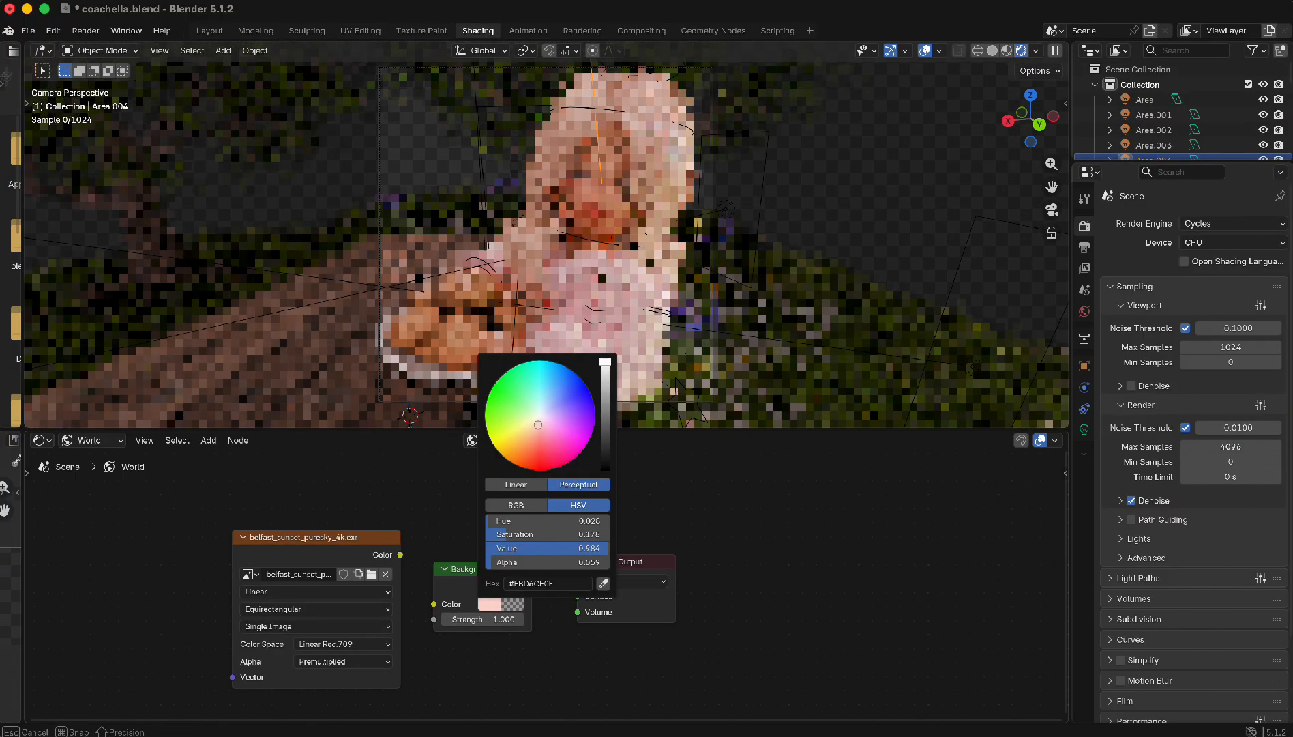